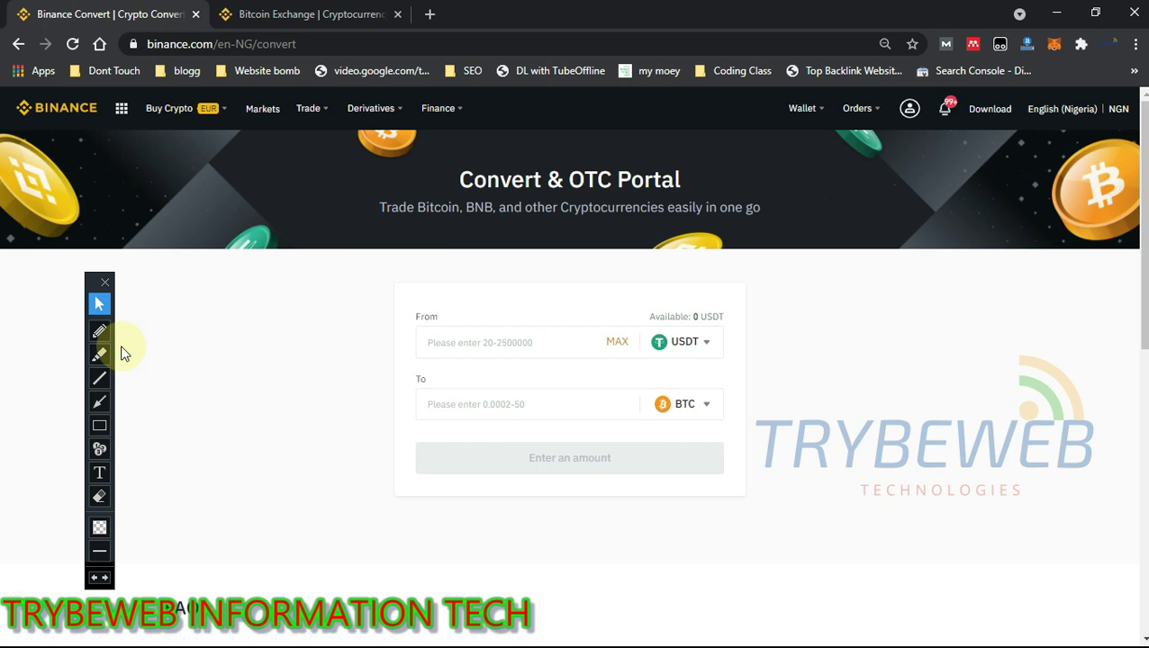
Step: Briefly box the Wallet header, then open the Fiat and Spot wallet showing 0.00211833 BTC
{"action": "left_click", "coordinate": [99, 426]}
{"action": "left_click_drag", "start_coordinate": [777, 93], "coordinate": [818, 107]}
{"action": "key", "text": "ctrl+z"}
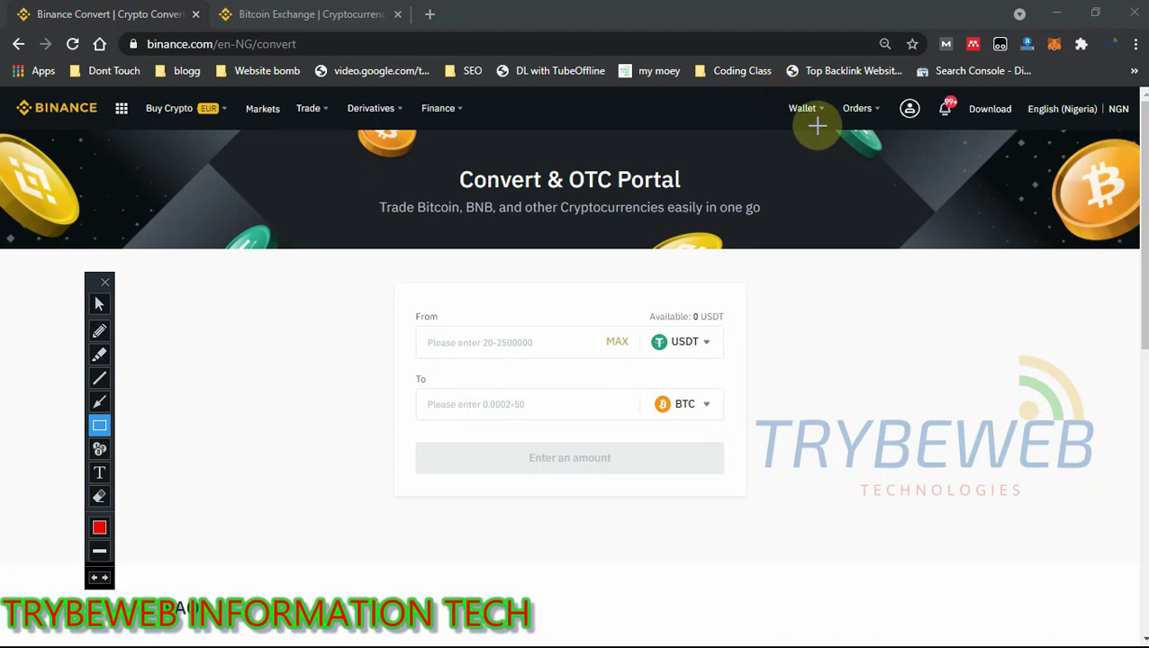
{"action": "left_click", "coordinate": [99, 304]}
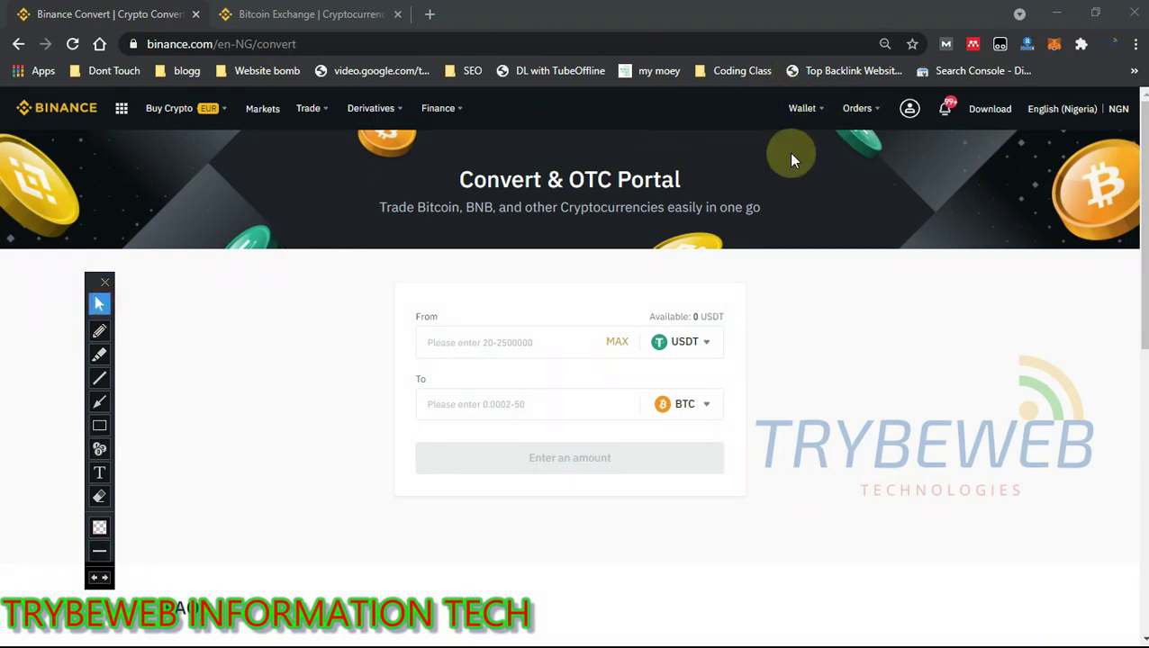
{"action": "mouse_move", "coordinate": [801, 113]}
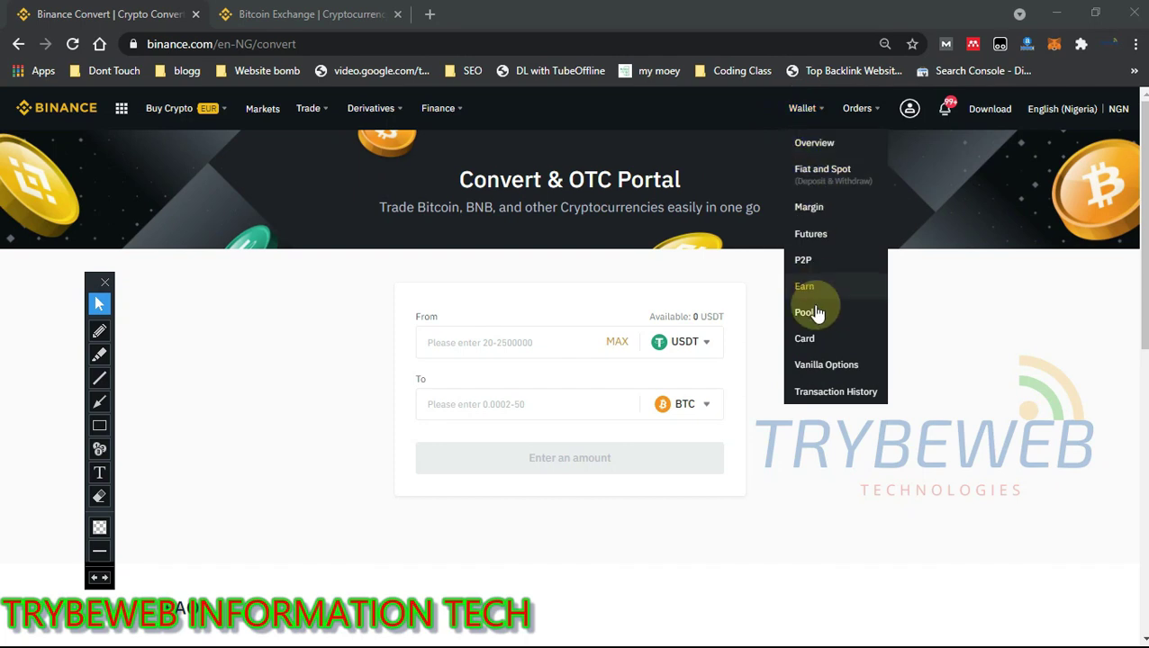
{"action": "left_click", "coordinate": [837, 185]}
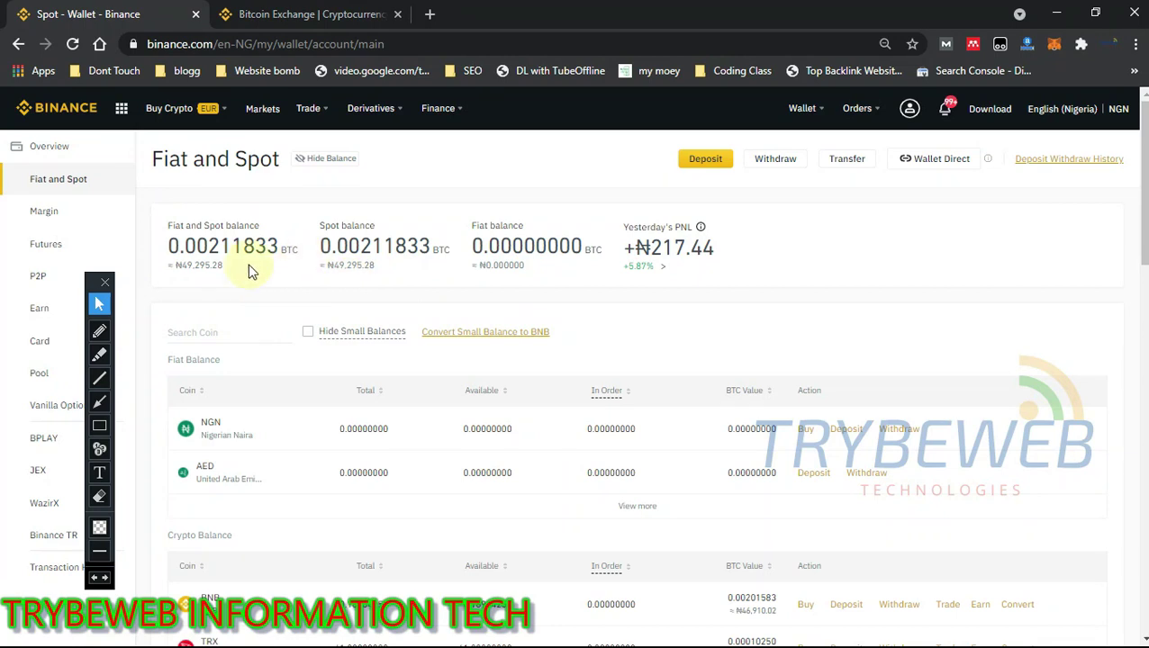
{"action": "left_click_drag", "start_coordinate": [1143, 171], "coordinate": [1143, 174]}
{"action": "scroll", "coordinate": [538, 303], "scroll_direction": "down", "scroll_amount": 4}
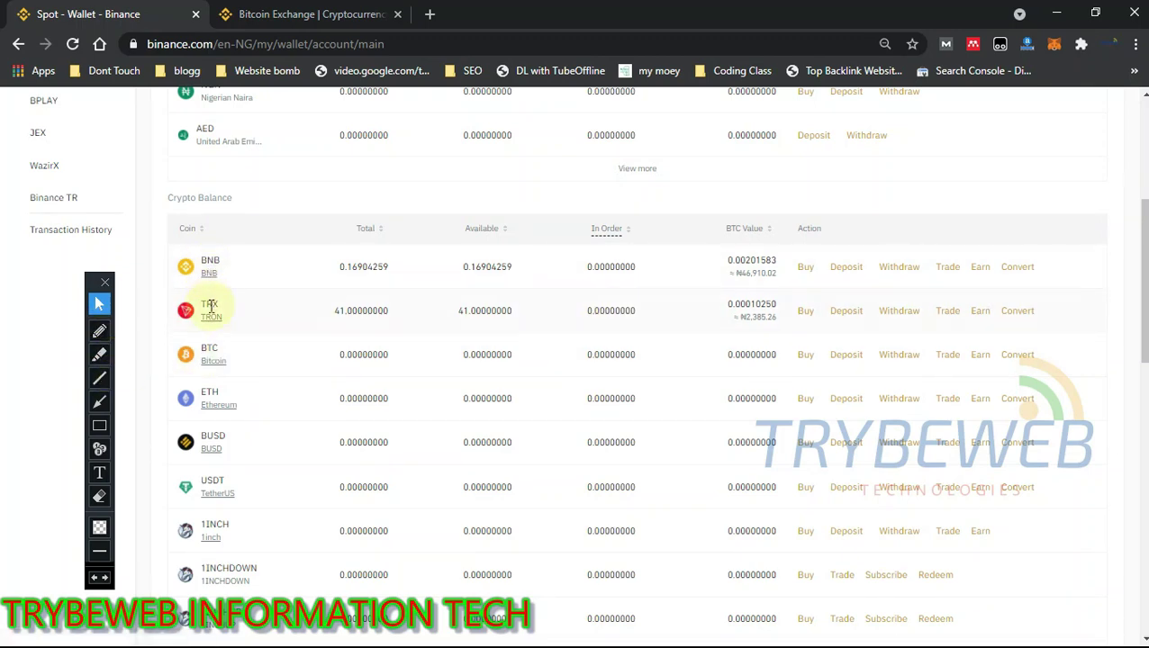
{"action": "left_click", "coordinate": [100, 427]}
{"action": "left_click_drag", "start_coordinate": [165, 252], "coordinate": [232, 288]}
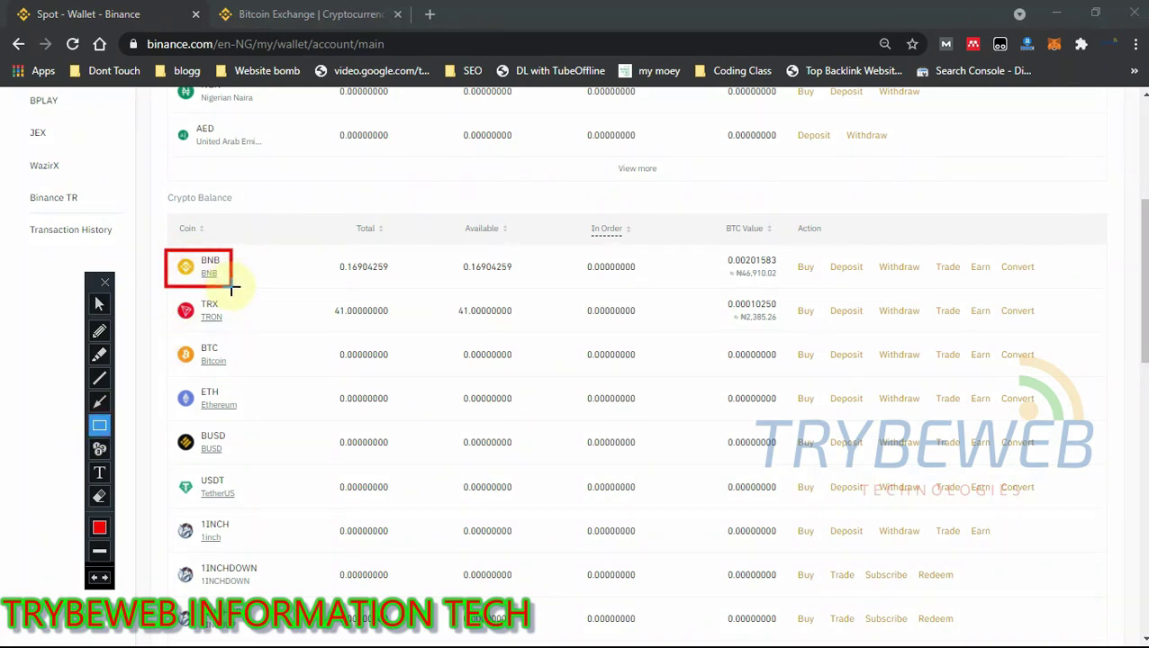
{"action": "mouse_move", "coordinate": [311, 252]}
{"action": "left_mouse_down"}
{"action": "mouse_move", "coordinate": [413, 285]}
{"action": "mouse_move", "coordinate": [540, 290]}
{"action": "left_mouse_up"}
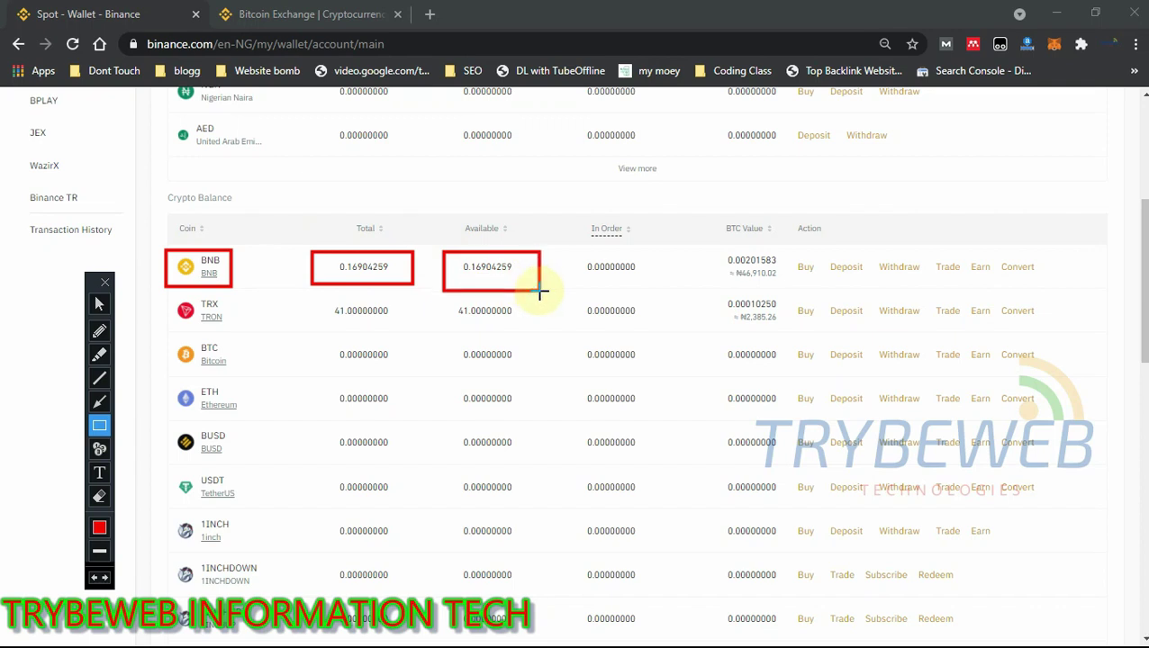
{"action": "left_click_drag", "start_coordinate": [716, 248], "coordinate": [792, 292]}
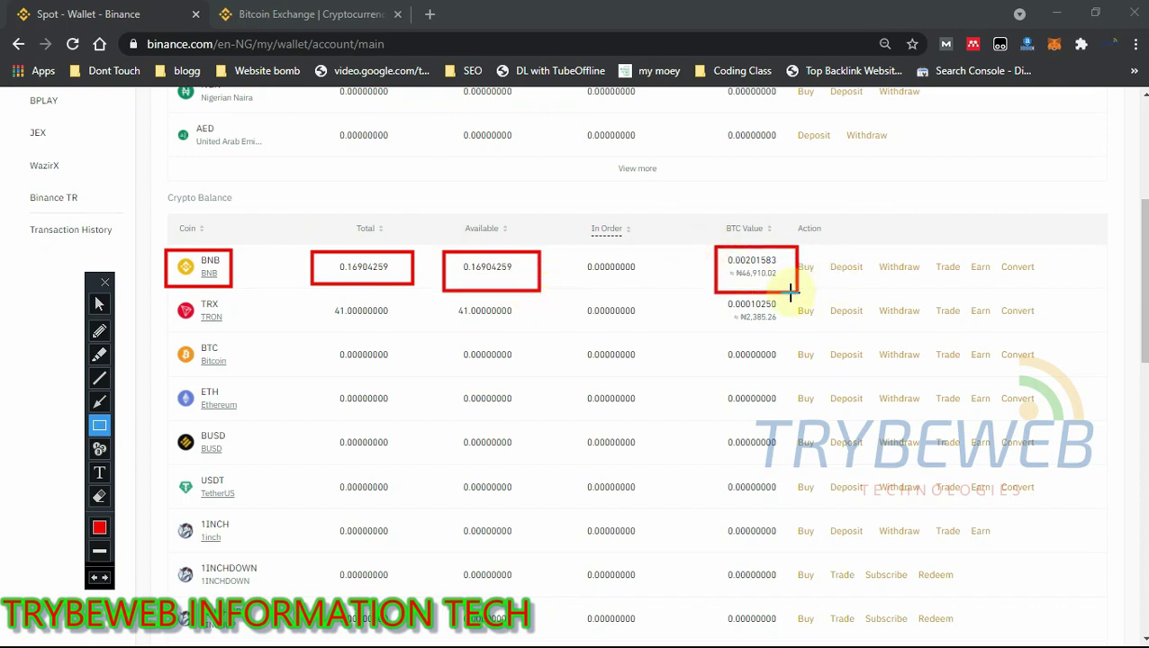
{"action": "key", "text": "ctrl+z"}
{"action": "key", "text": "ctrl+z"}
{"action": "key", "text": "ctrl+z"}
{"action": "key", "text": "ctrl+z"}
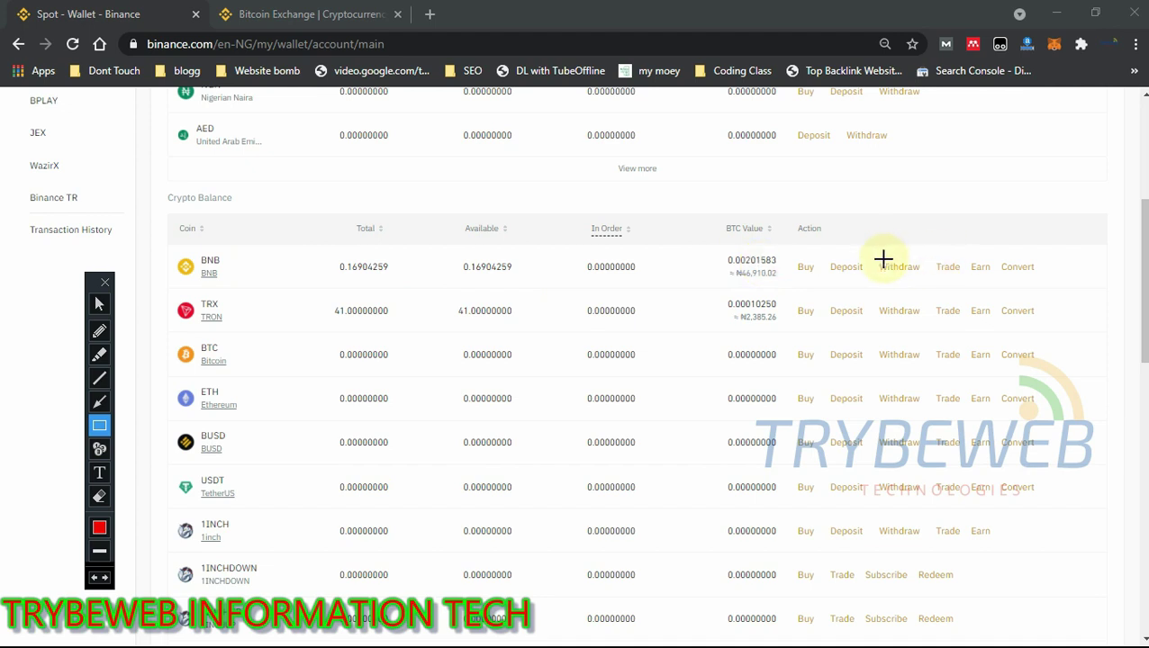
{"action": "left_click_drag", "start_coordinate": [865, 252], "coordinate": [929, 282]}
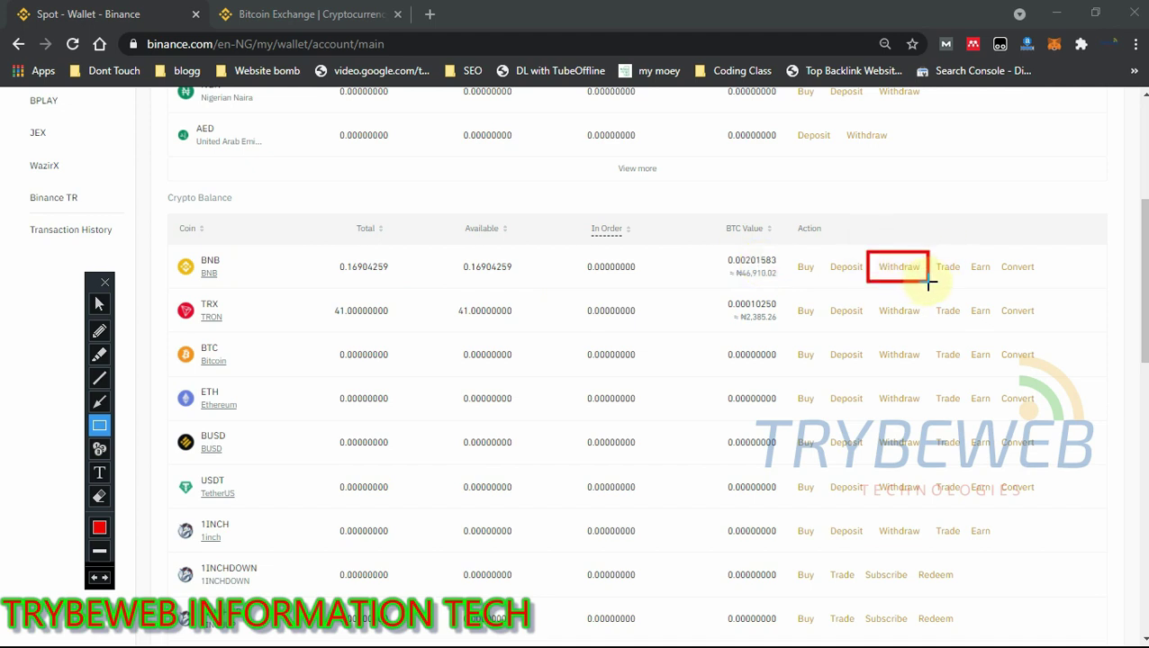
{"action": "key", "text": "ctrl+z"}
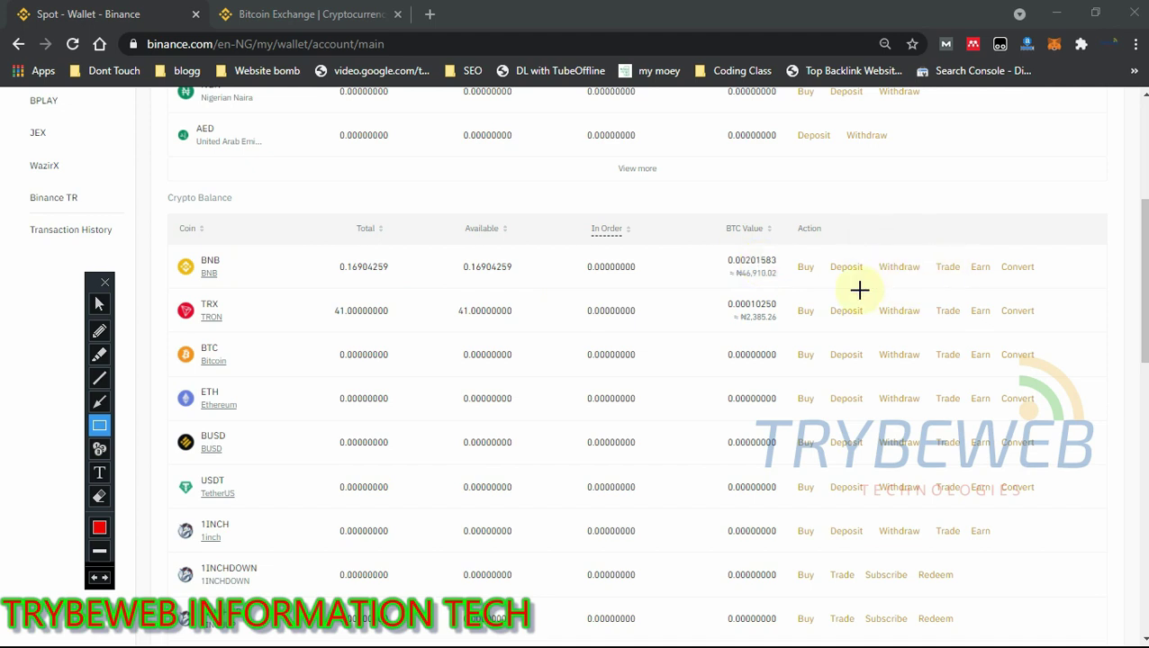
{"action": "left_click", "coordinate": [100, 306]}
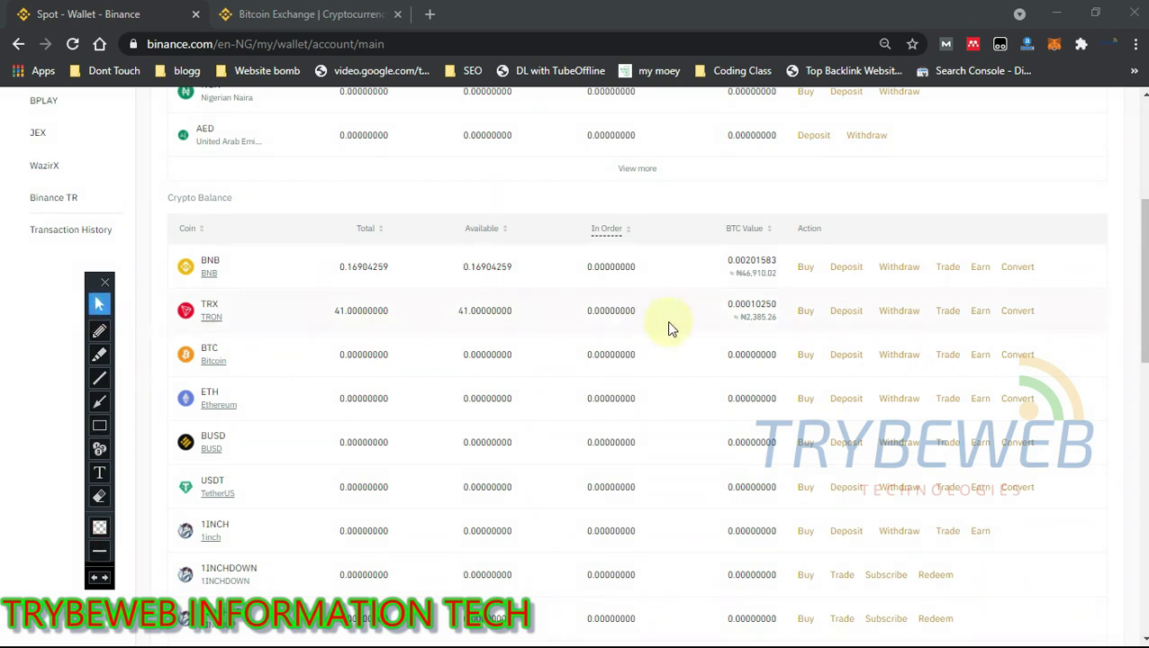
{"action": "left_click", "coordinate": [898, 267]}
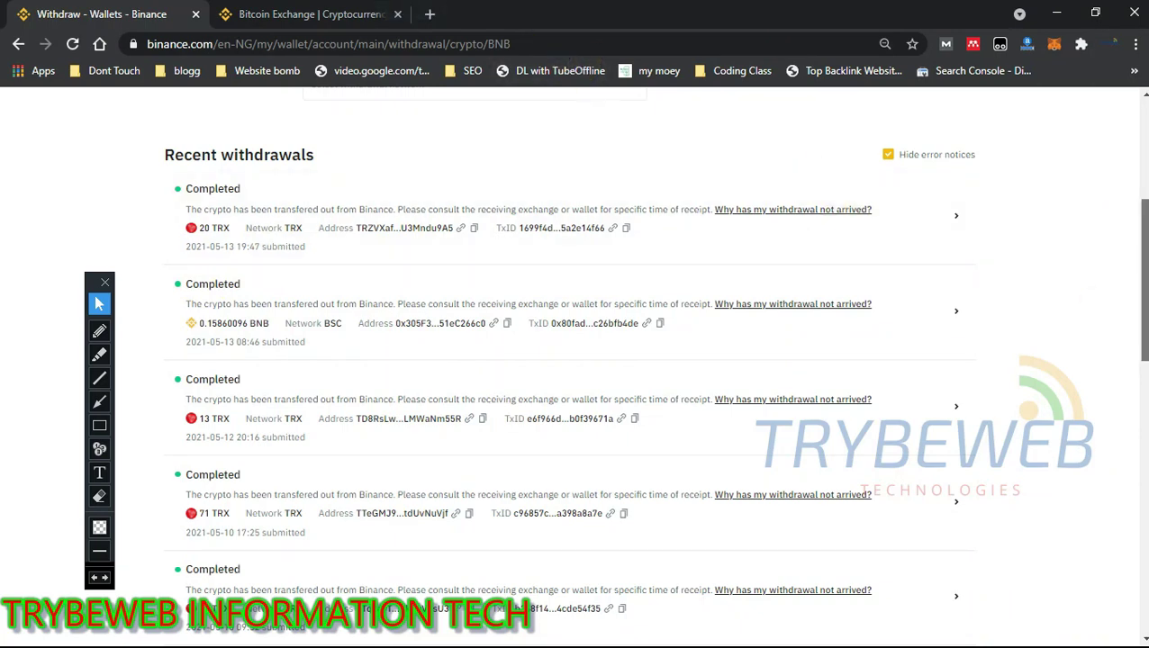
Step: Keep BNB as the withdrawal coin from the BNB/TRX list and focus the Address field
{"action": "scroll", "coordinate": [1137, 174], "scroll_direction": "up", "scroll_amount": 4}
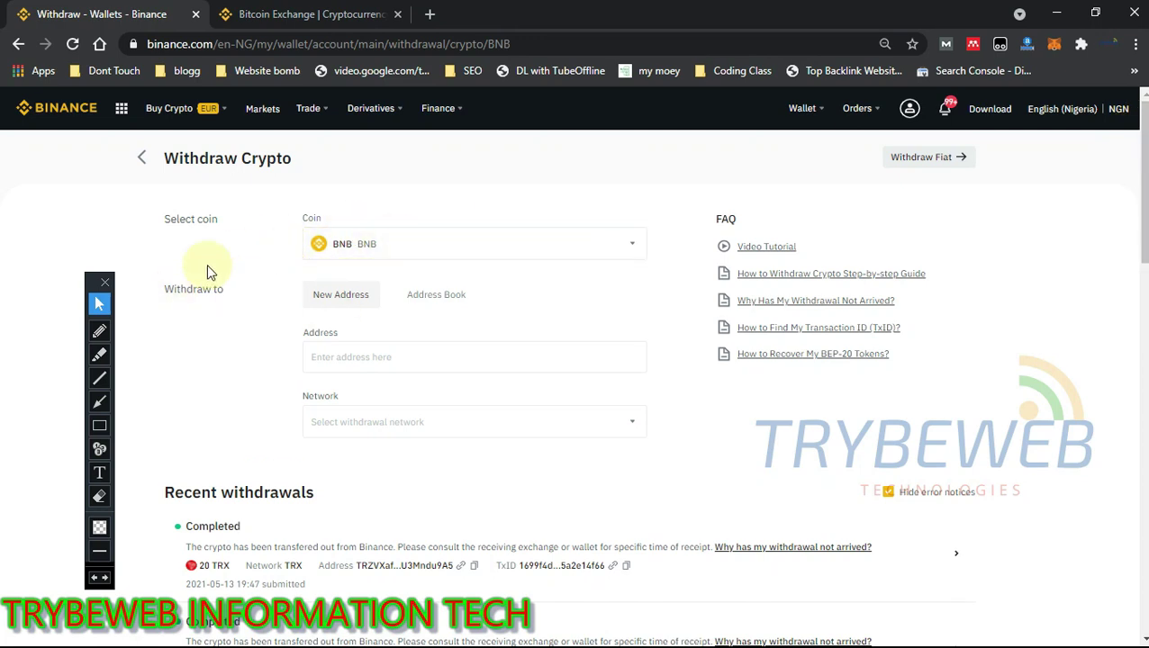
{"action": "left_click", "coordinate": [429, 245]}
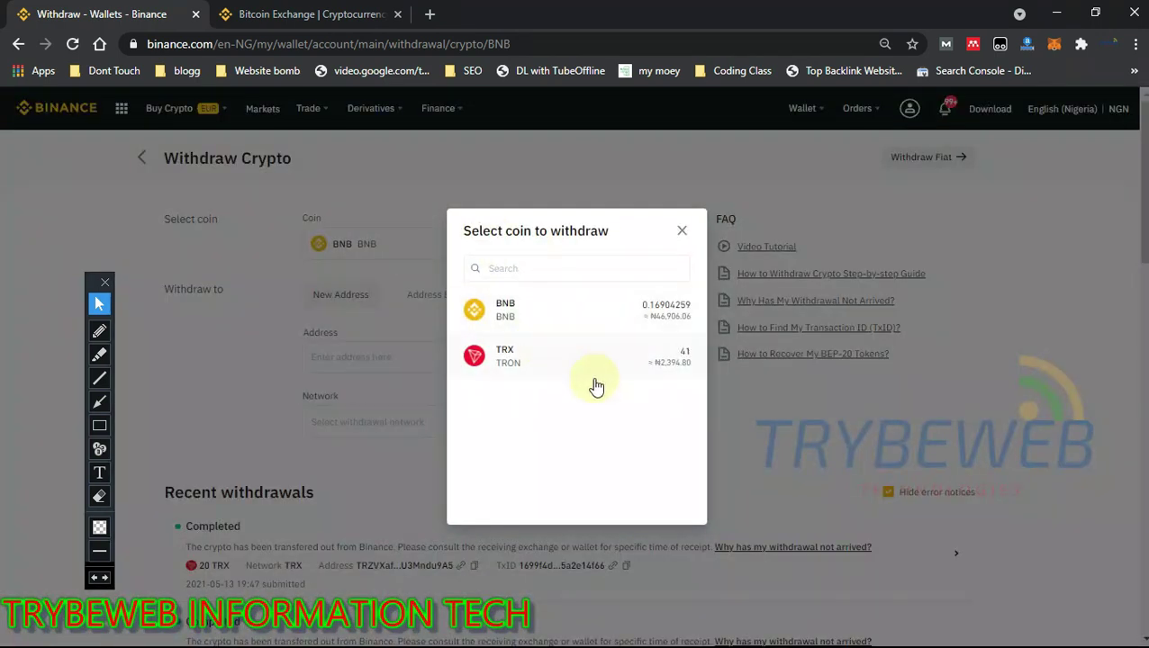
{"action": "left_click", "coordinate": [537, 311]}
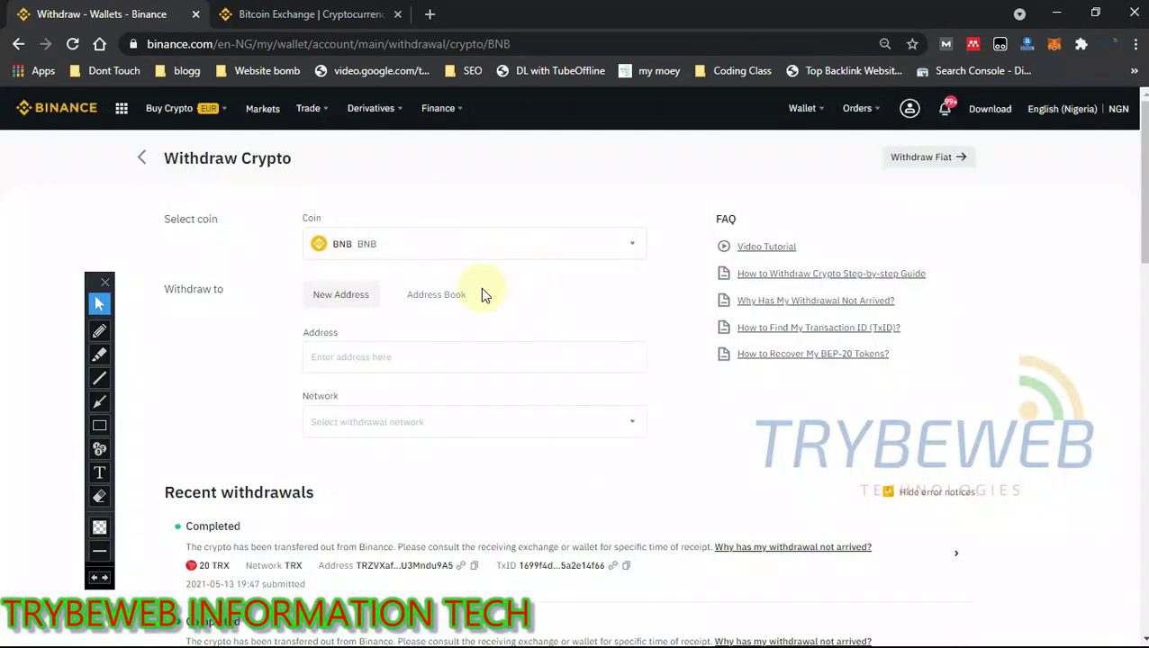
{"action": "left_click", "coordinate": [382, 357]}
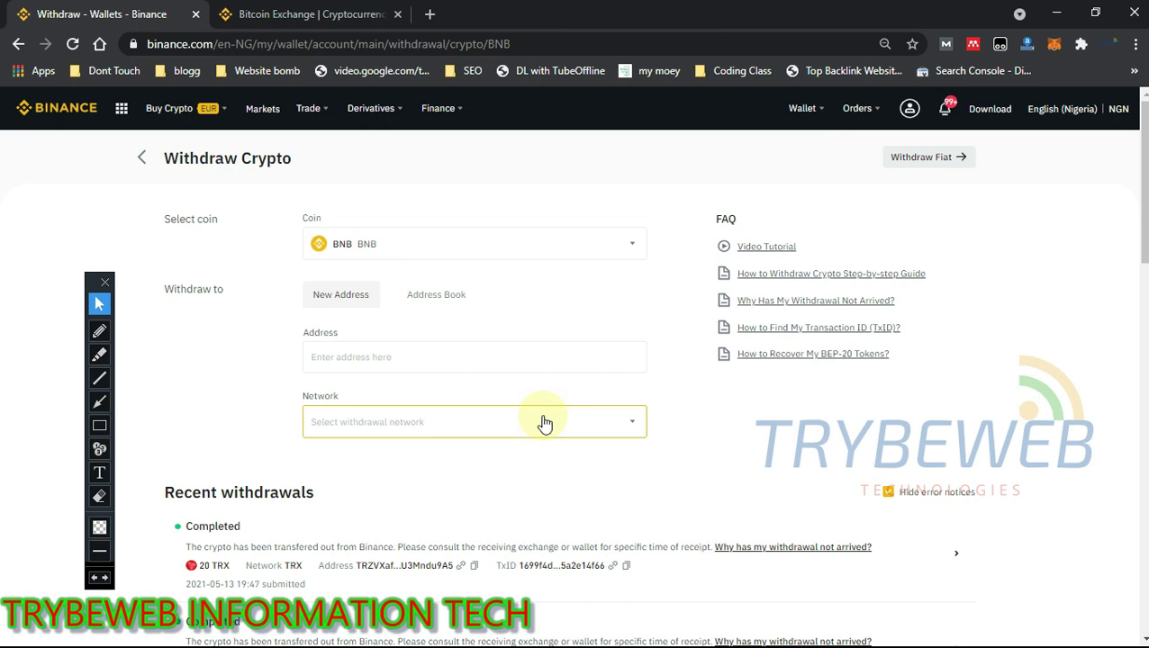
Step: Check the saved-address book, find it empty, and return to New Address
{"action": "left_click", "coordinate": [429, 302]}
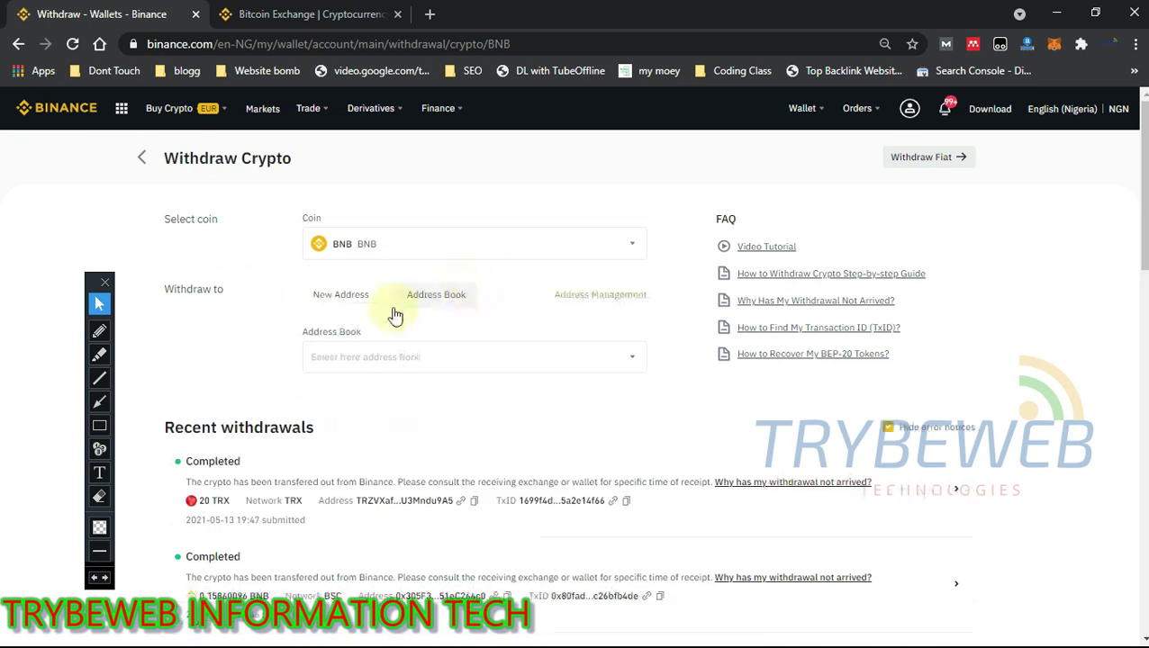
{"action": "left_click", "coordinate": [462, 357]}
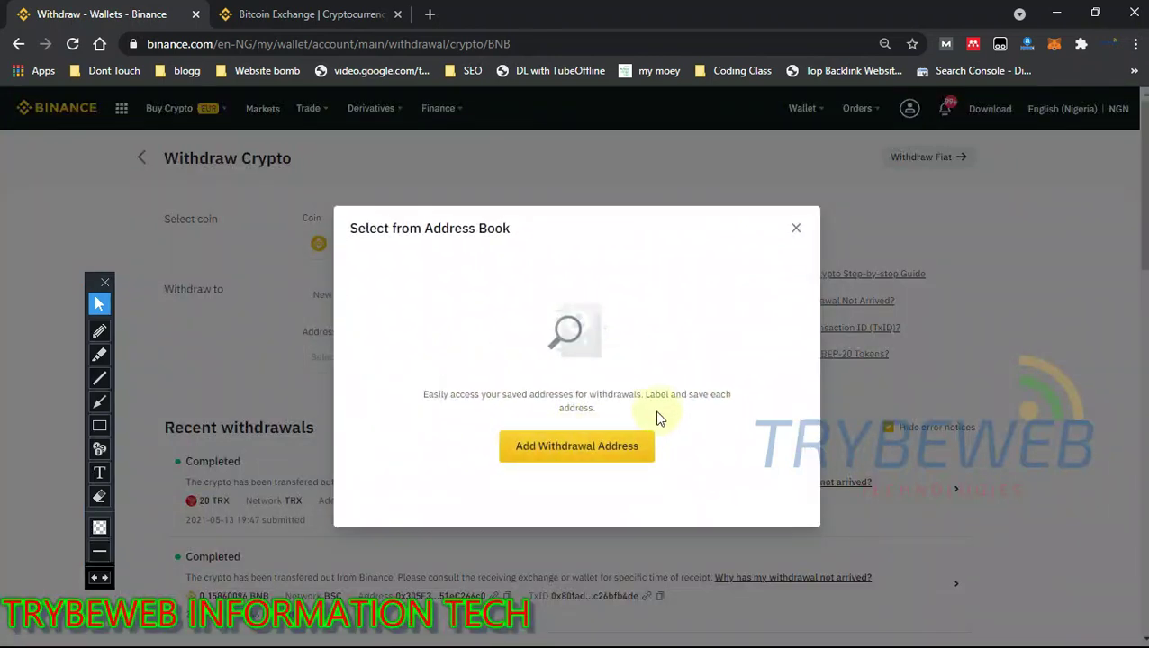
{"action": "left_click", "coordinate": [796, 228]}
{"action": "left_click", "coordinate": [344, 297]}
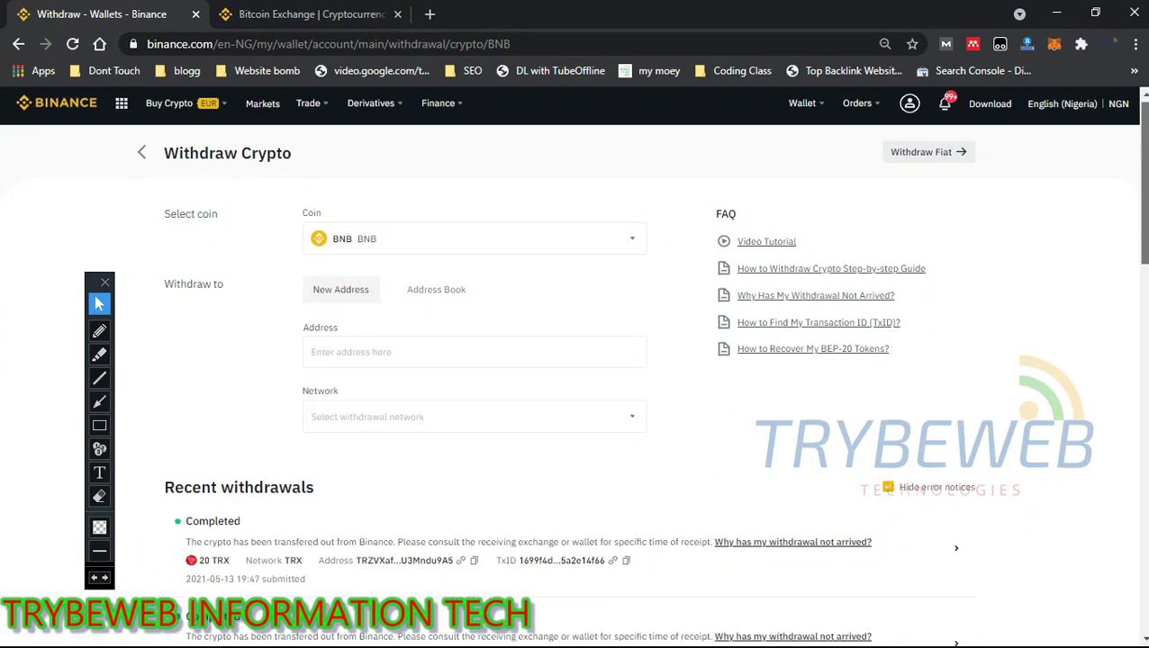
Step: Copy the address from the earlier 0.15860096 BNB BSC withdrawal in Recent withdrawals
{"action": "scroll", "coordinate": [1121, 315], "scroll_direction": "down", "scroll_amount": 2}
{"action": "scroll", "coordinate": [574, 360], "scroll_direction": "down", "scroll_amount": 1}
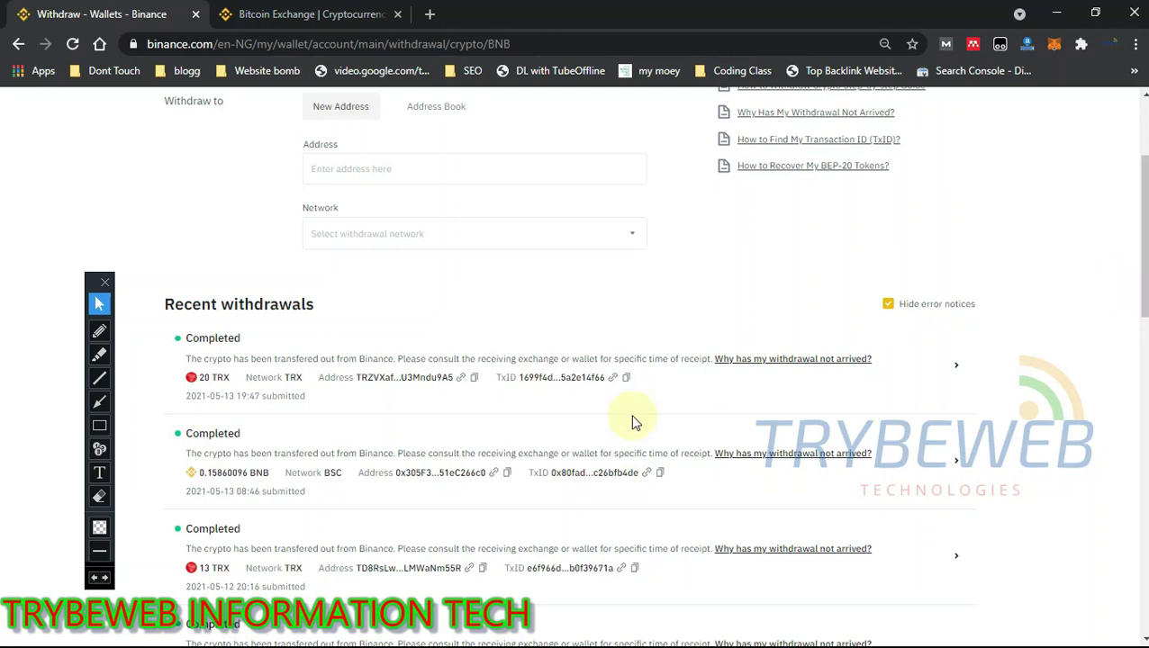
{"action": "left_click", "coordinate": [508, 474]}
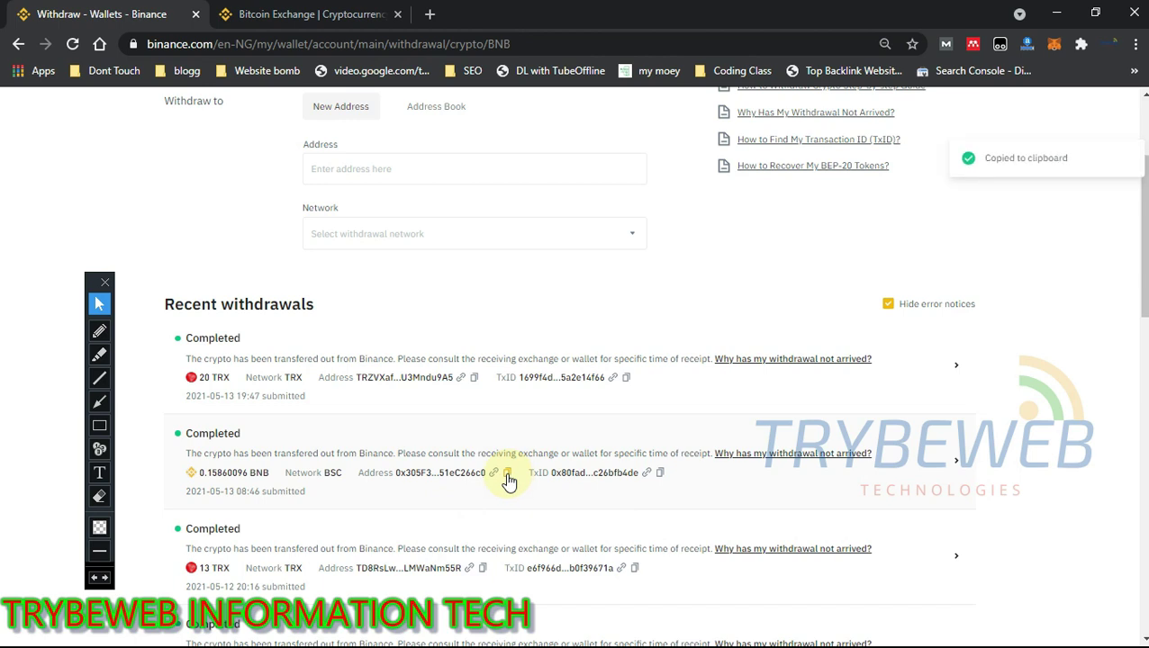
{"action": "scroll", "coordinate": [1139, 159], "scroll_direction": "up", "scroll_amount": 2}
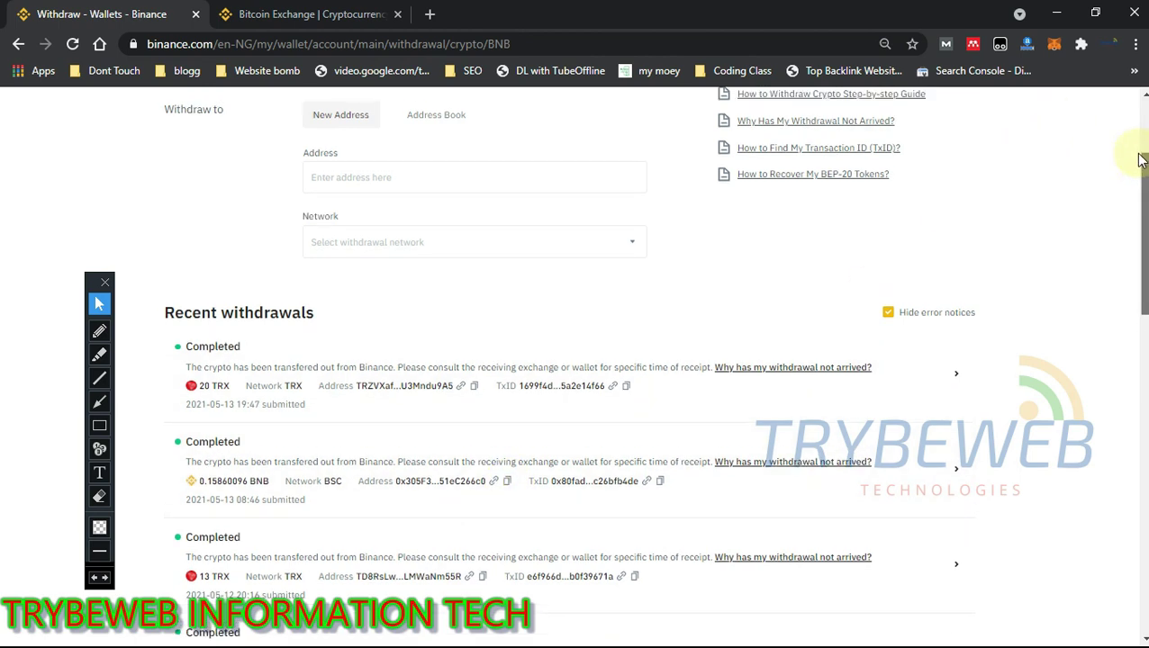
{"action": "left_click", "coordinate": [446, 362]}
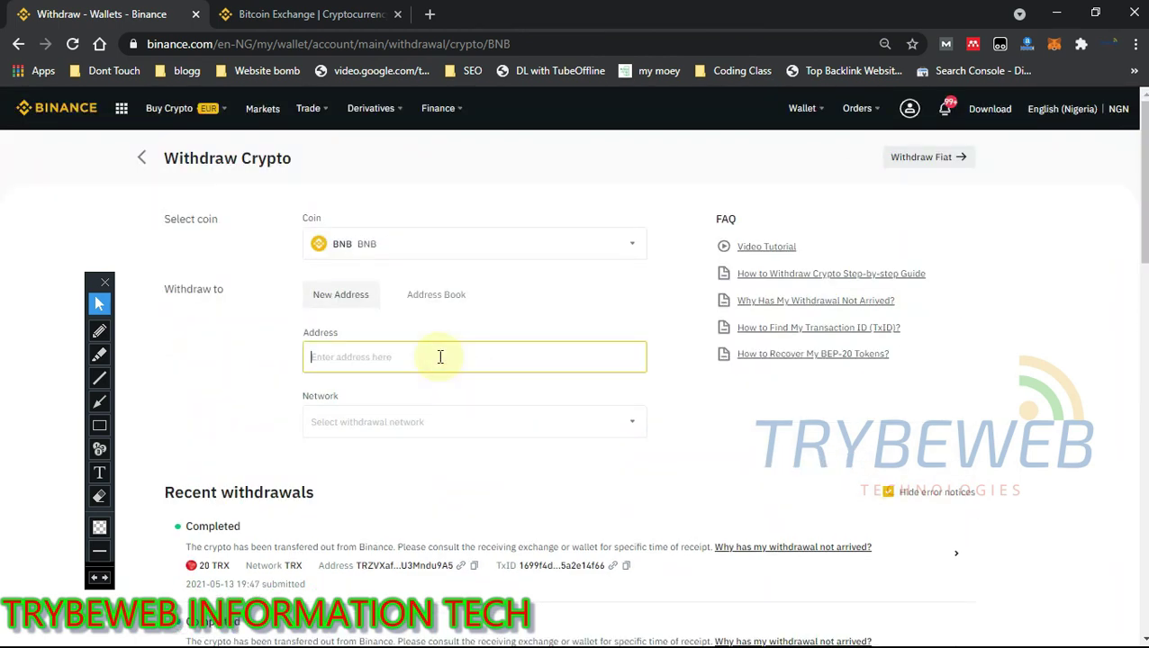
Step: Paste the copied address, which auto-matches BEP20 (BSC), and box the 0.02 minimum amount
{"action": "key", "text": "ctrl+v"}
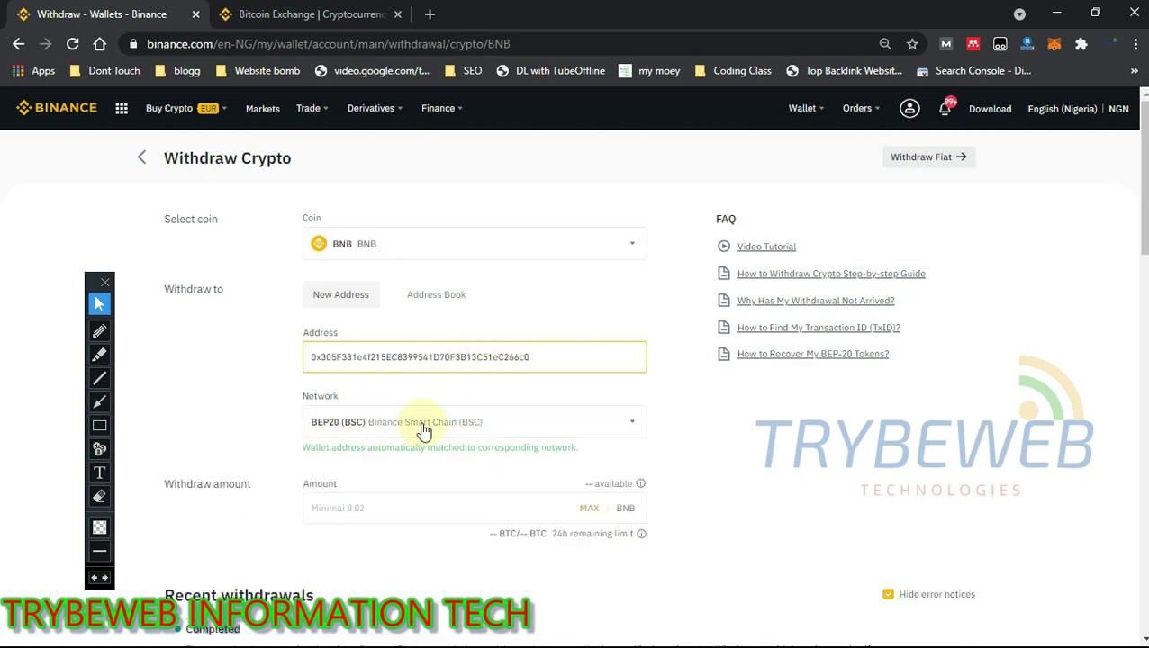
{"action": "left_click", "coordinate": [464, 504]}
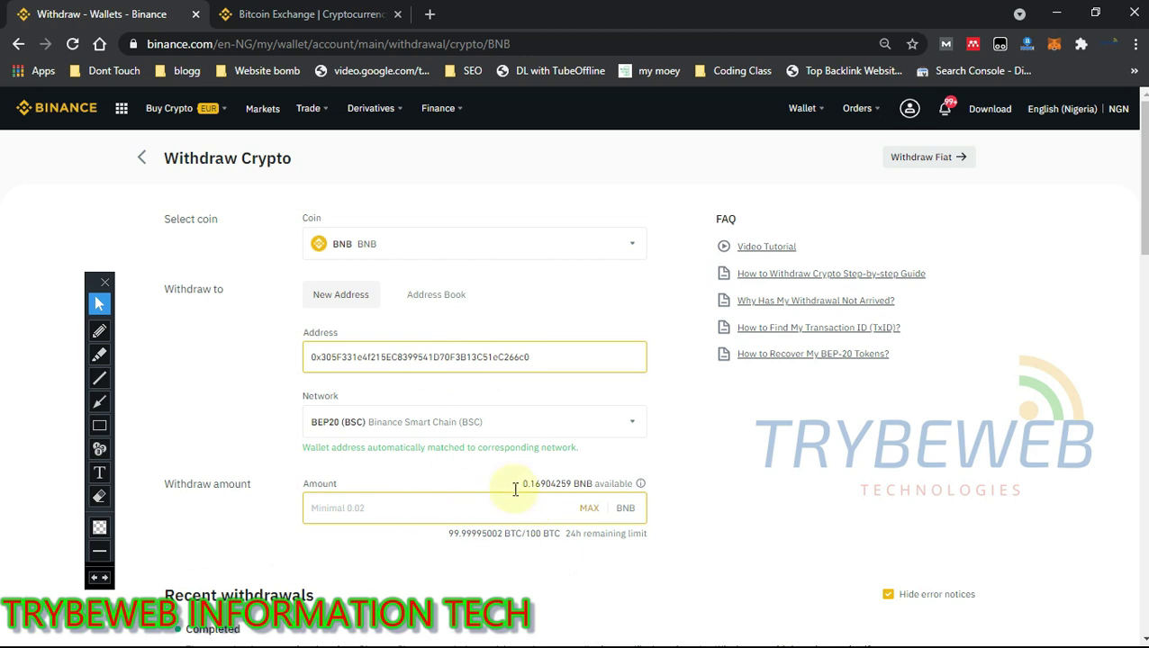
{"action": "left_click", "coordinate": [587, 513]}
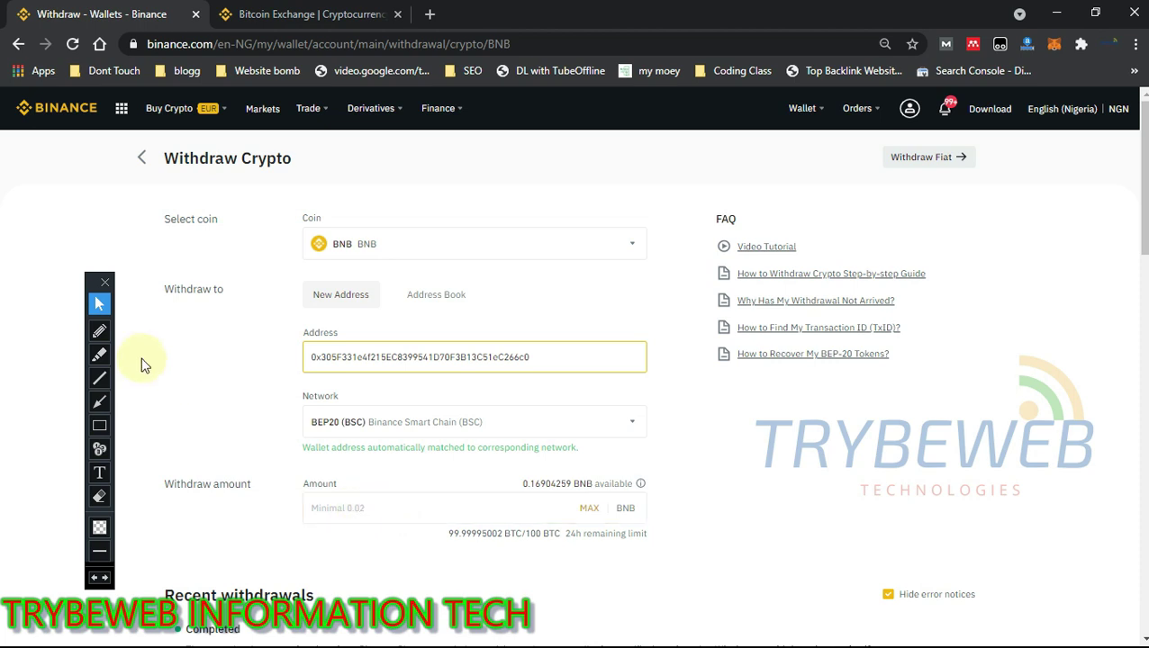
{"action": "left_click", "coordinate": [99, 426]}
{"action": "left_click_drag", "start_coordinate": [300, 494], "coordinate": [370, 520]}
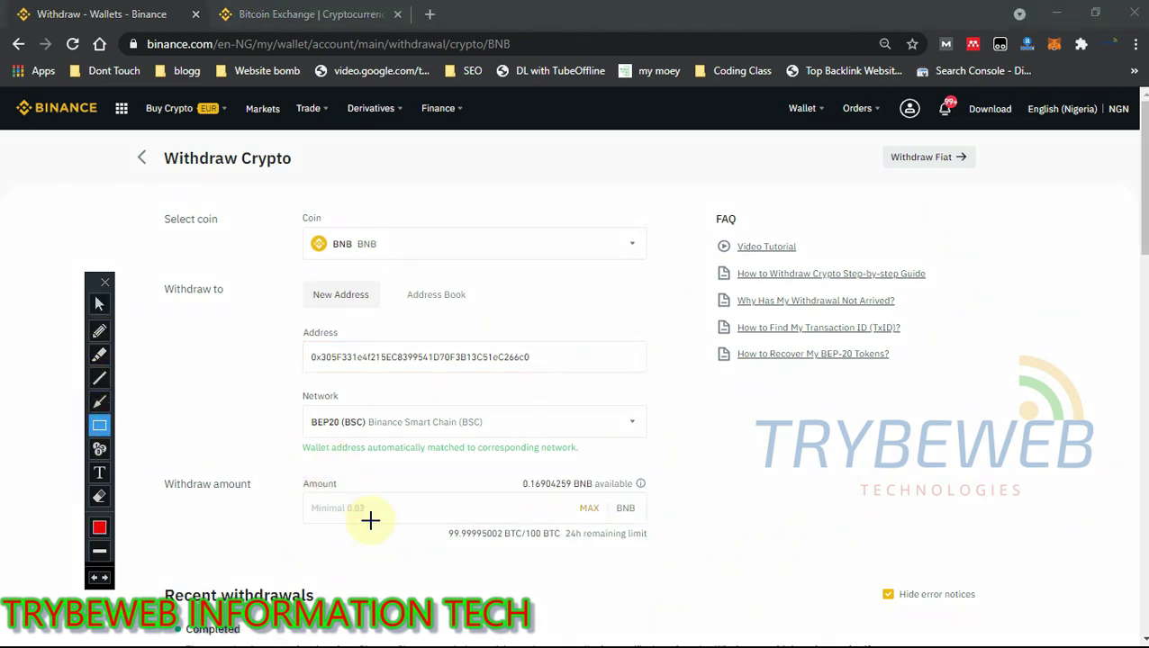
{"action": "left_click", "coordinate": [99, 305]}
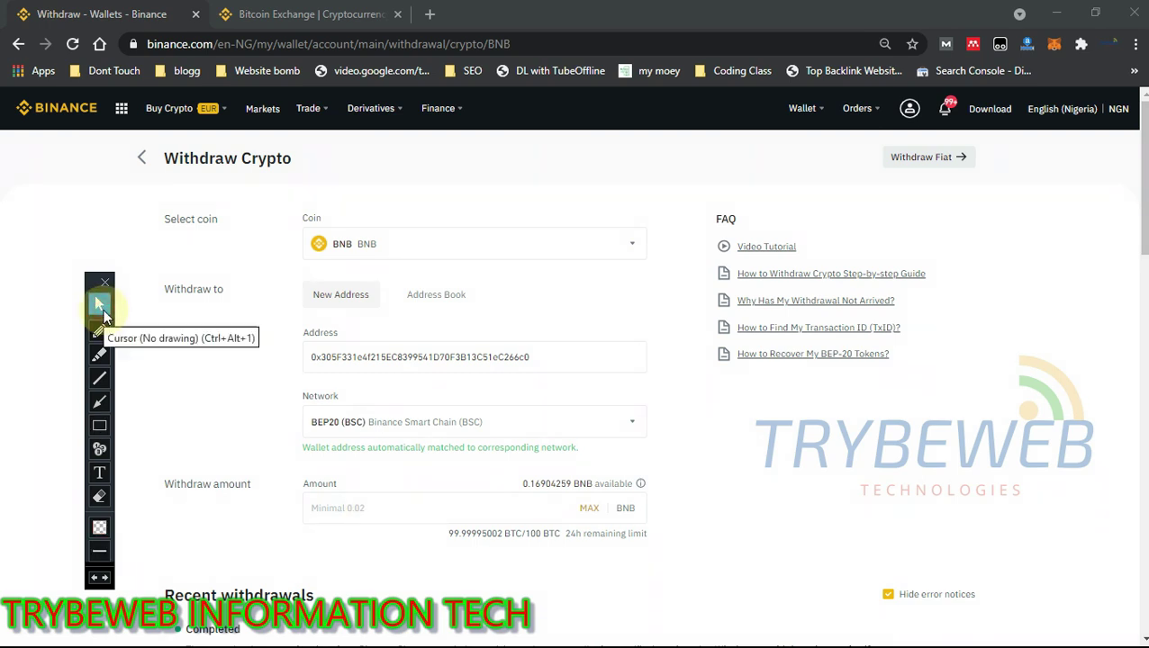
Step: Set the amount to MAX 0.16904259 BNB and highlight the 0.0005 fee and 0.16854259 receive amount
{"action": "left_click", "coordinate": [587, 510]}
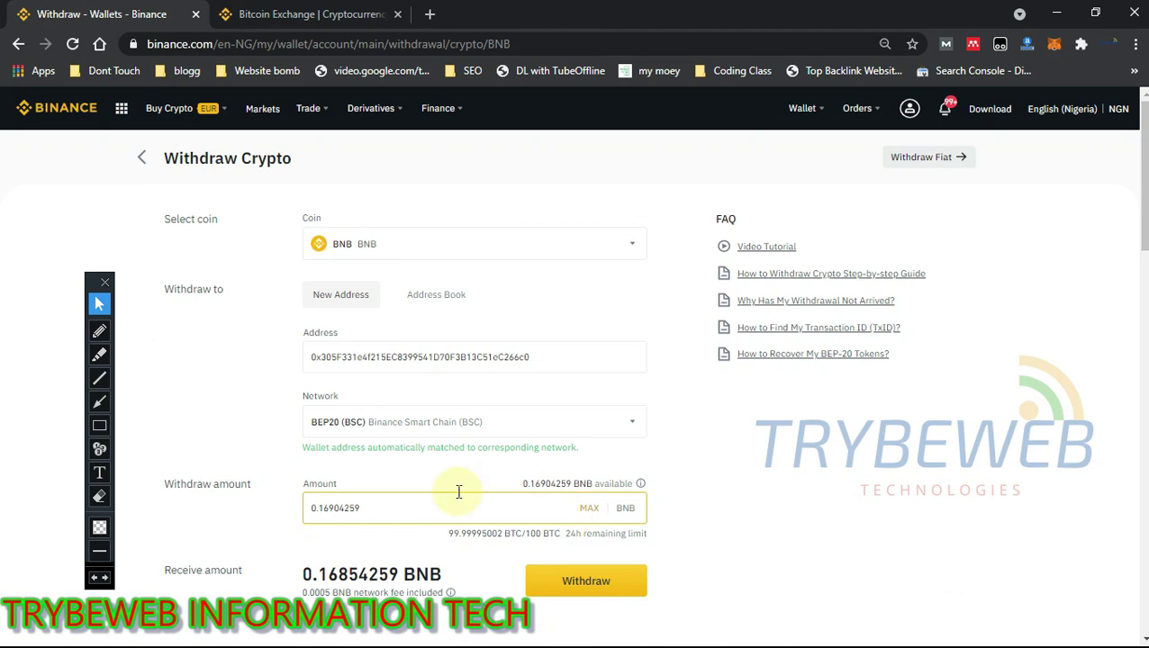
{"action": "scroll", "coordinate": [716, 360], "scroll_direction": "down", "scroll_amount": 1}
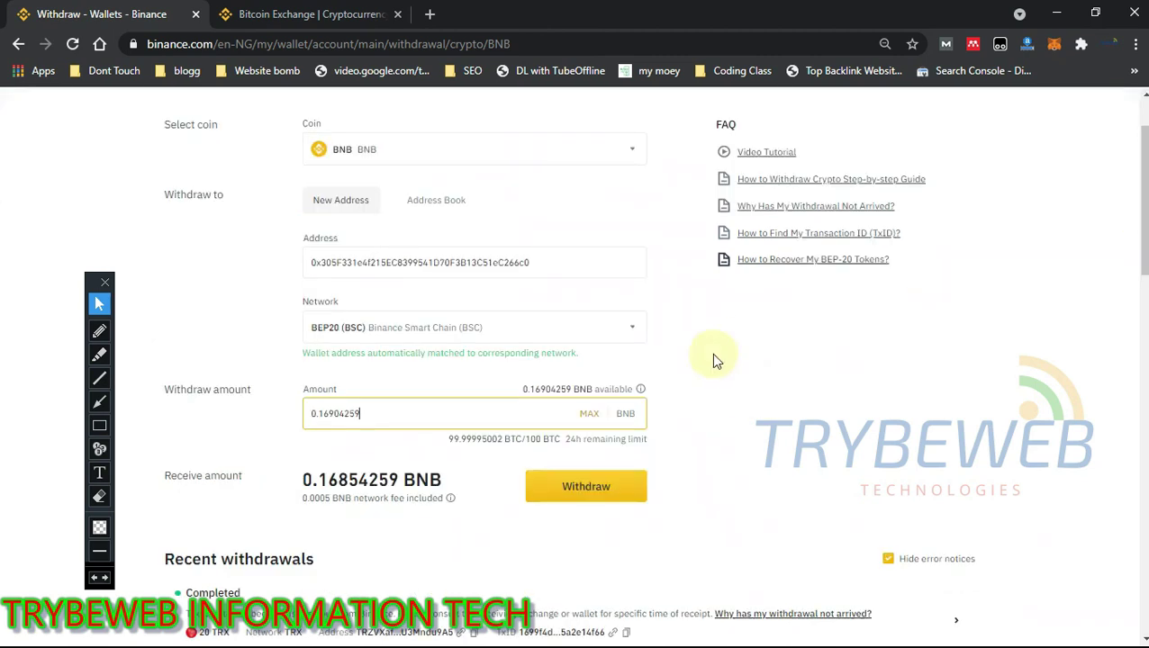
{"action": "left_click", "coordinate": [100, 426]}
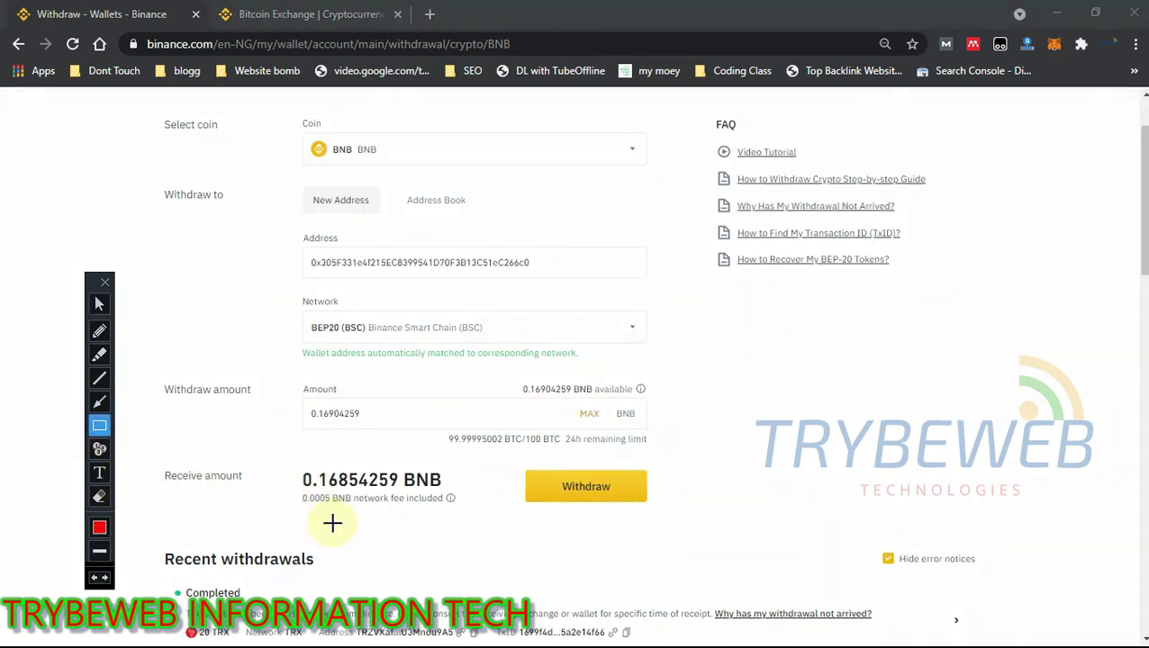
{"action": "left_click_drag", "start_coordinate": [296, 490], "coordinate": [349, 506]}
{"action": "mouse_move", "coordinate": [297, 462]}
{"action": "left_mouse_down"}
{"action": "mouse_move", "coordinate": [366, 495]}
{"action": "mouse_move", "coordinate": [452, 497]}
{"action": "left_mouse_up"}
{"action": "key", "text": "ctrl+z"}
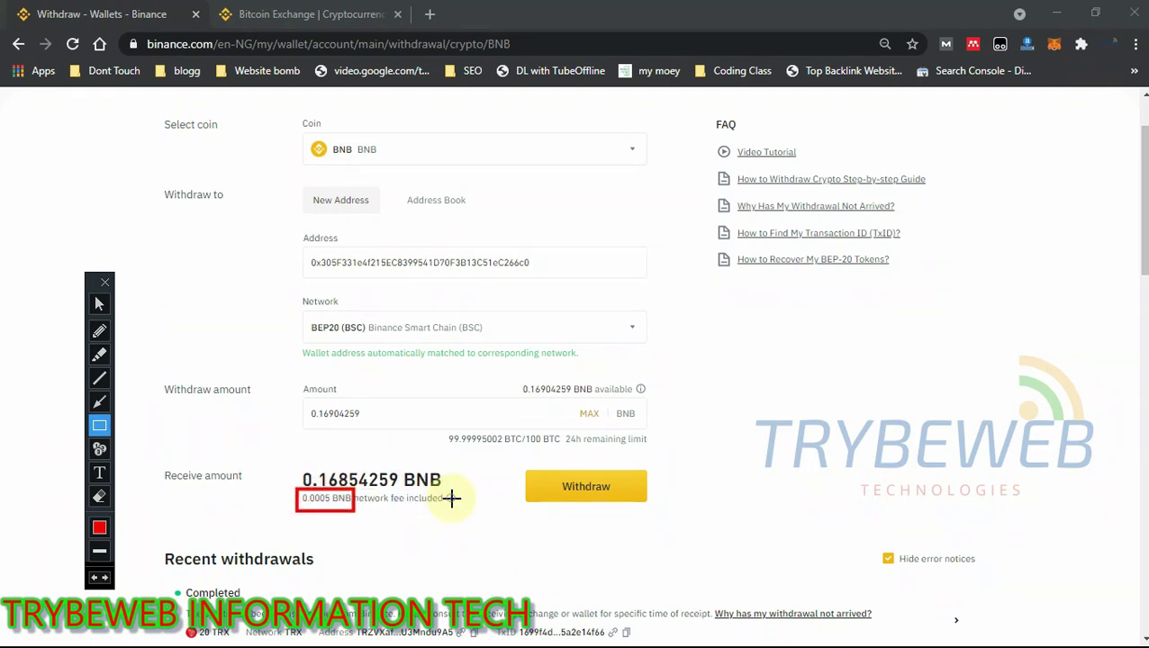
{"action": "key", "text": "ctrl+z"}
{"action": "left_click", "coordinate": [99, 303]}
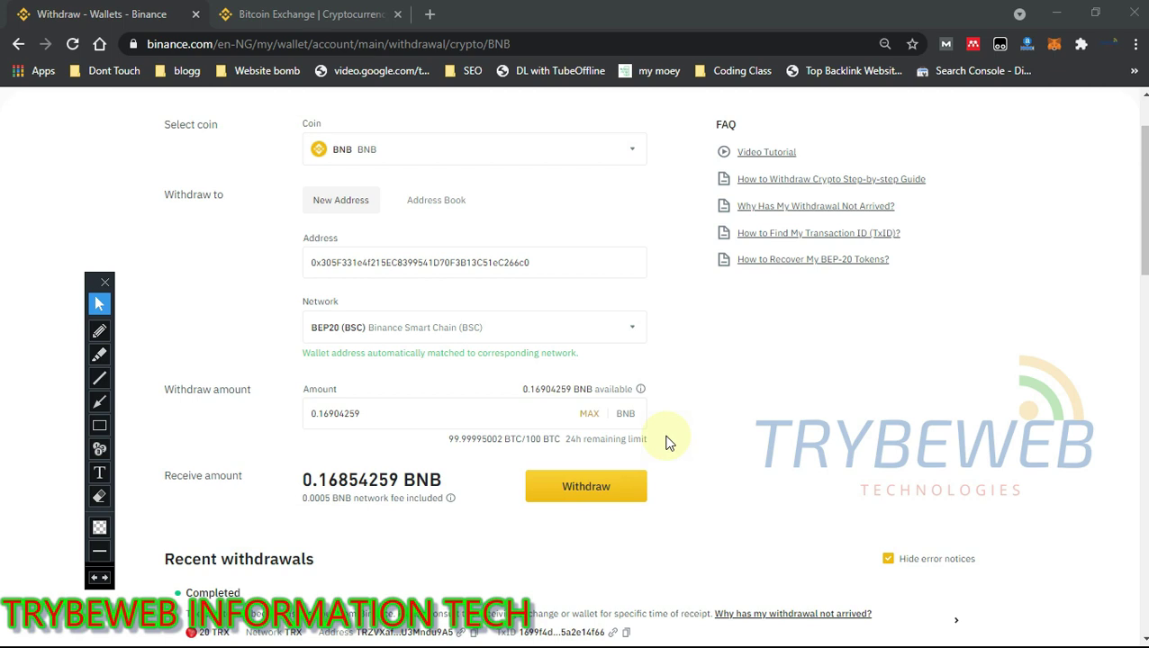
Step: Highlight the destination address and network, then submit the withdrawal
{"action": "left_click", "coordinate": [99, 425]}
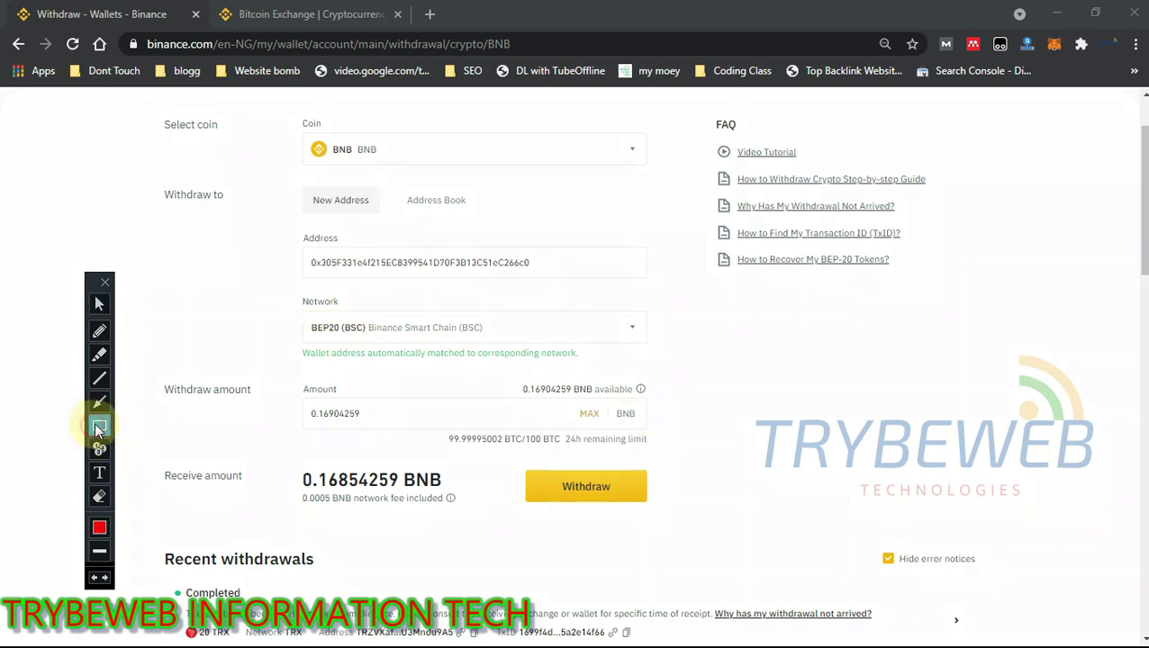
{"action": "mouse_move", "coordinate": [286, 230]}
{"action": "left_mouse_down"}
{"action": "mouse_move", "coordinate": [405, 295]}
{"action": "mouse_move", "coordinate": [595, 312]}
{"action": "mouse_move", "coordinate": [656, 291]}
{"action": "left_mouse_up"}
{"action": "mouse_move", "coordinate": [288, 317]}
{"action": "left_mouse_down"}
{"action": "mouse_move", "coordinate": [425, 335]}
{"action": "mouse_move", "coordinate": [666, 339]}
{"action": "left_mouse_up"}
{"action": "key", "text": "ctrl+z"}
{"action": "key", "text": "ctrl+z"}
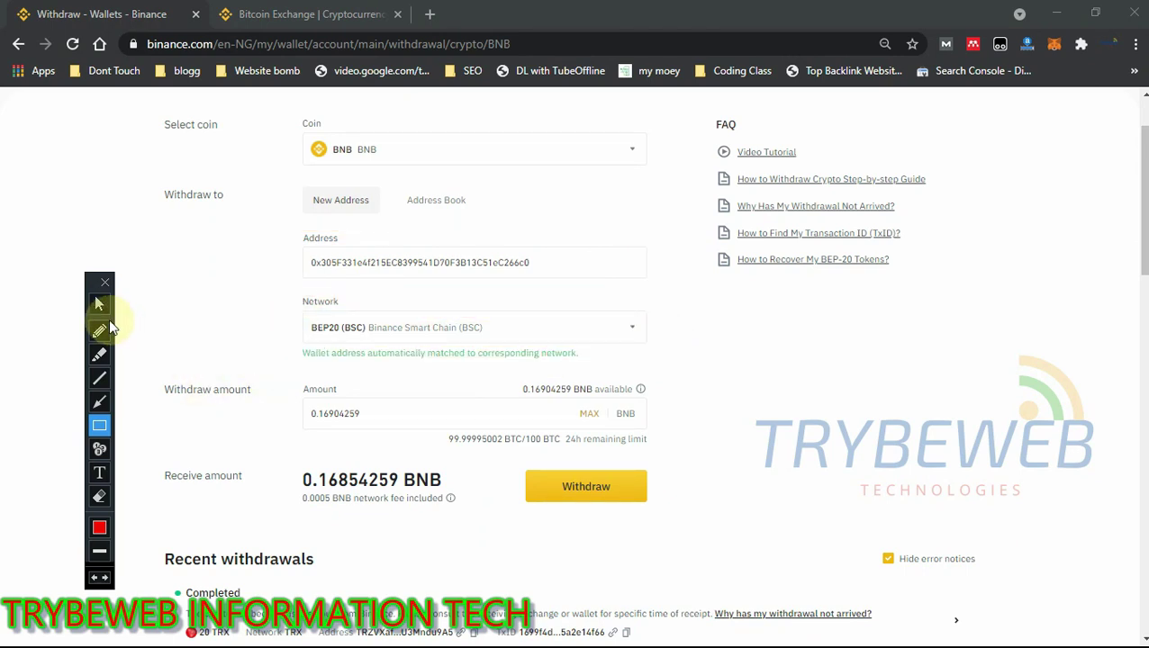
{"action": "left_click", "coordinate": [99, 306]}
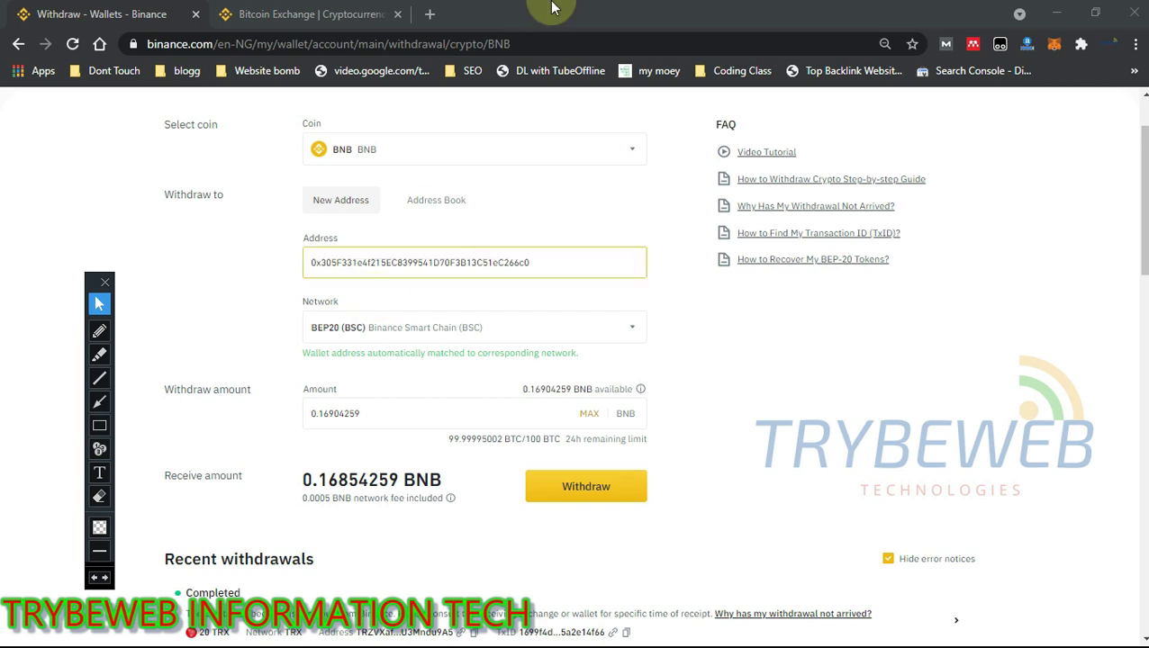
{"action": "mouse_move", "coordinate": [552, 8]}
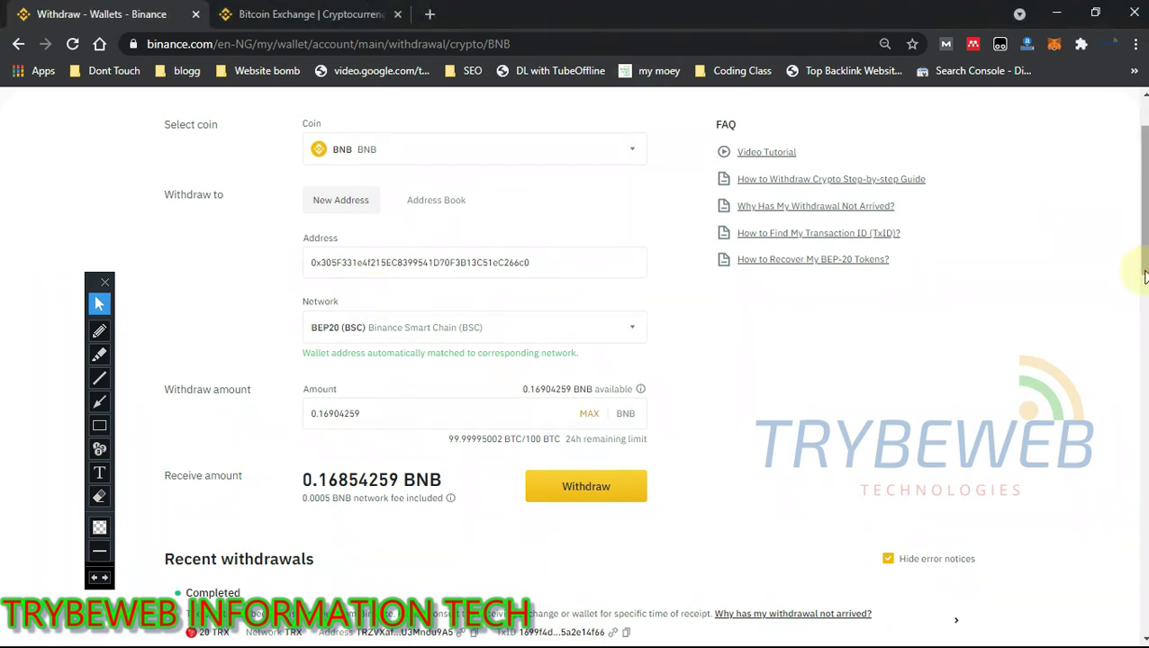
{"action": "scroll", "coordinate": [588, 457], "scroll_direction": "down", "scroll_amount": 1}
{"action": "left_click", "coordinate": [580, 419]}
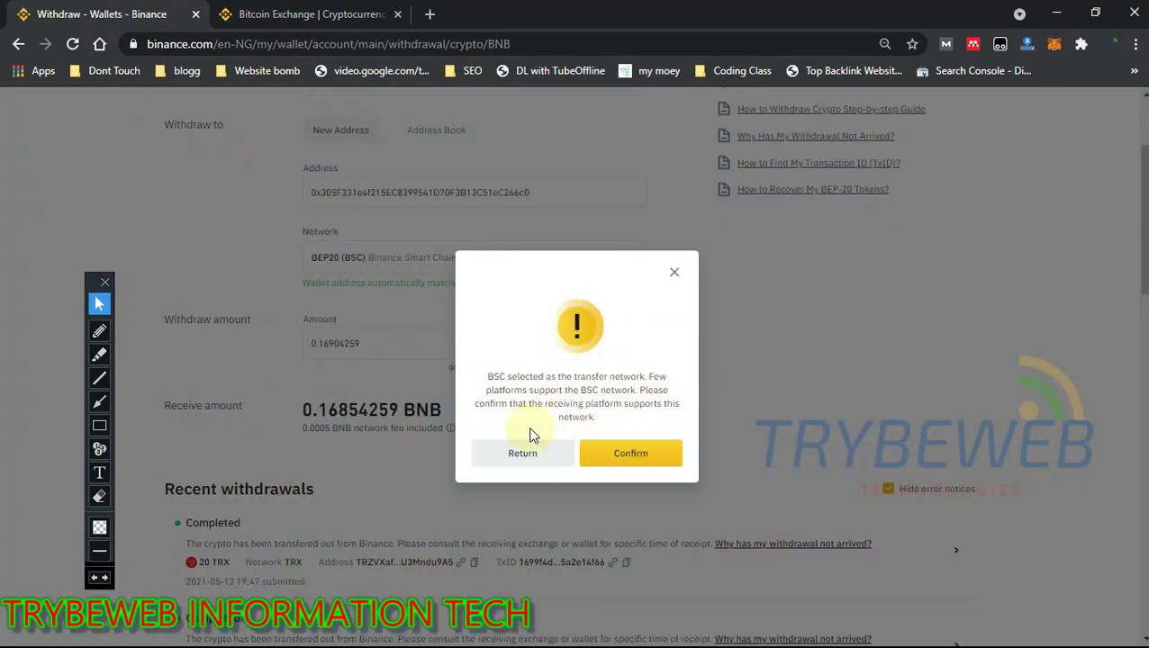
Step: Accept the BSC network warning to reach the summary: 0.16854259 BNB on BEP20 (BSC)
{"action": "left_click", "coordinate": [99, 426]}
{"action": "left_click_drag", "start_coordinate": [575, 435], "coordinate": [687, 472]}
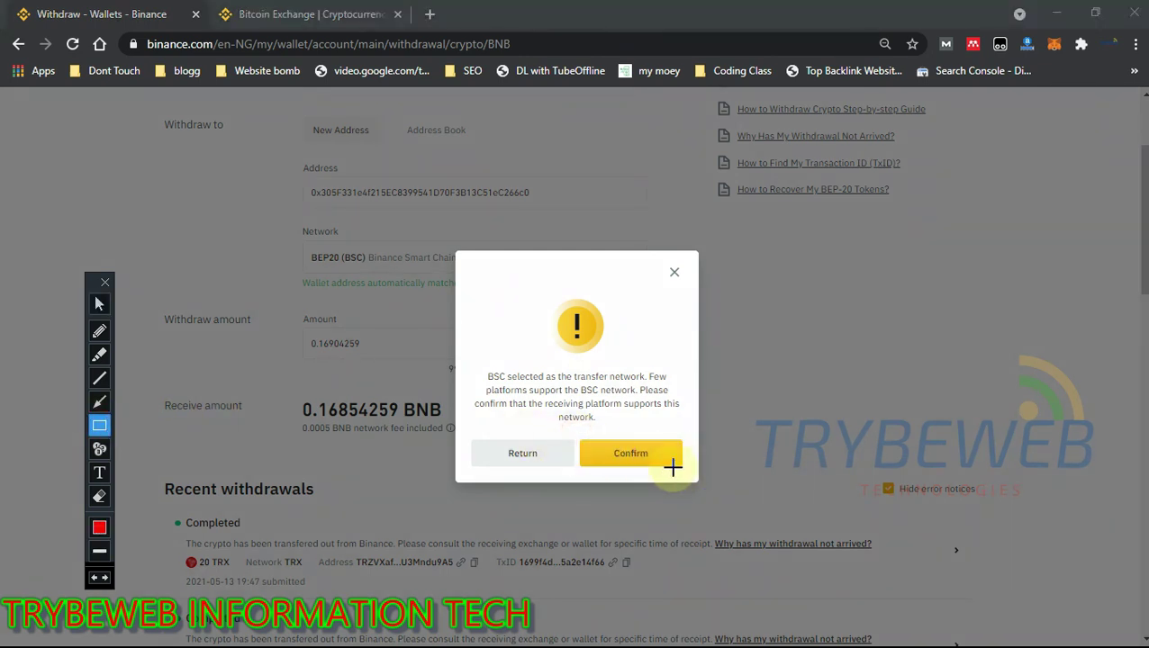
{"action": "left_click", "coordinate": [99, 304]}
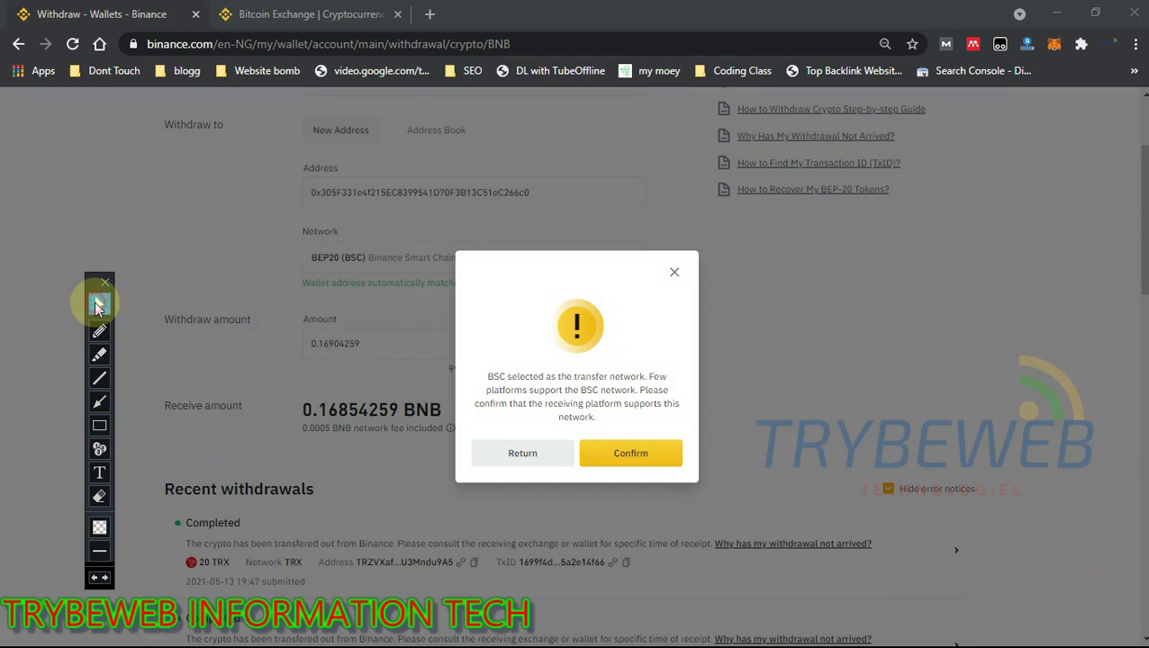
{"action": "left_click", "coordinate": [608, 459]}
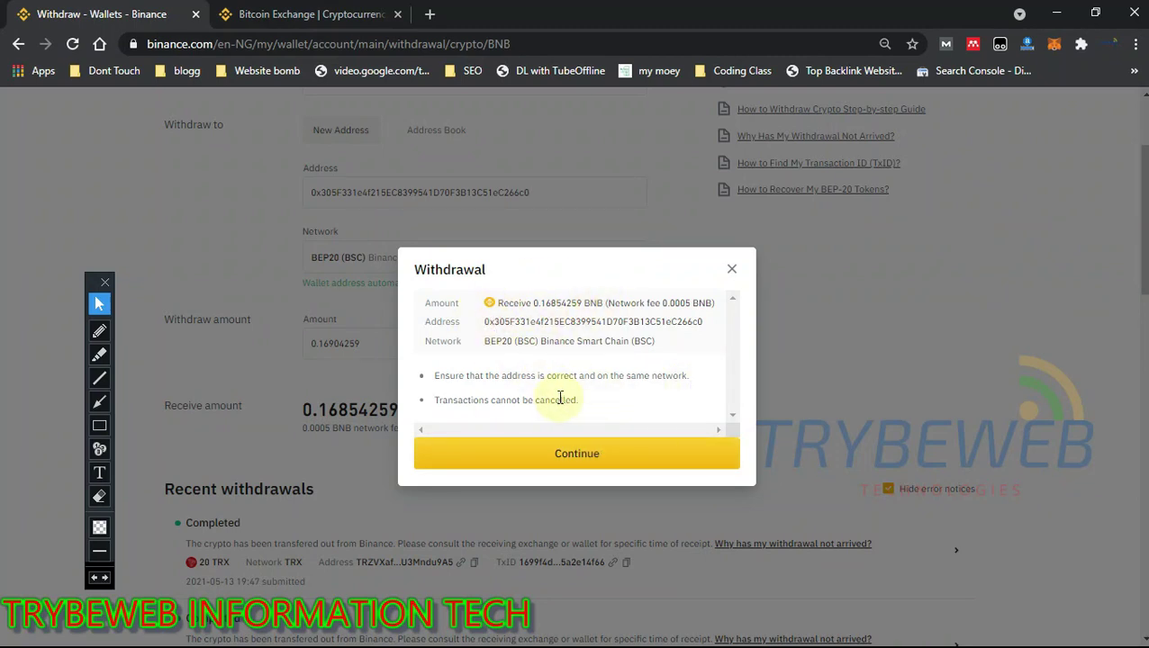
{"action": "left_click", "coordinate": [734, 333]}
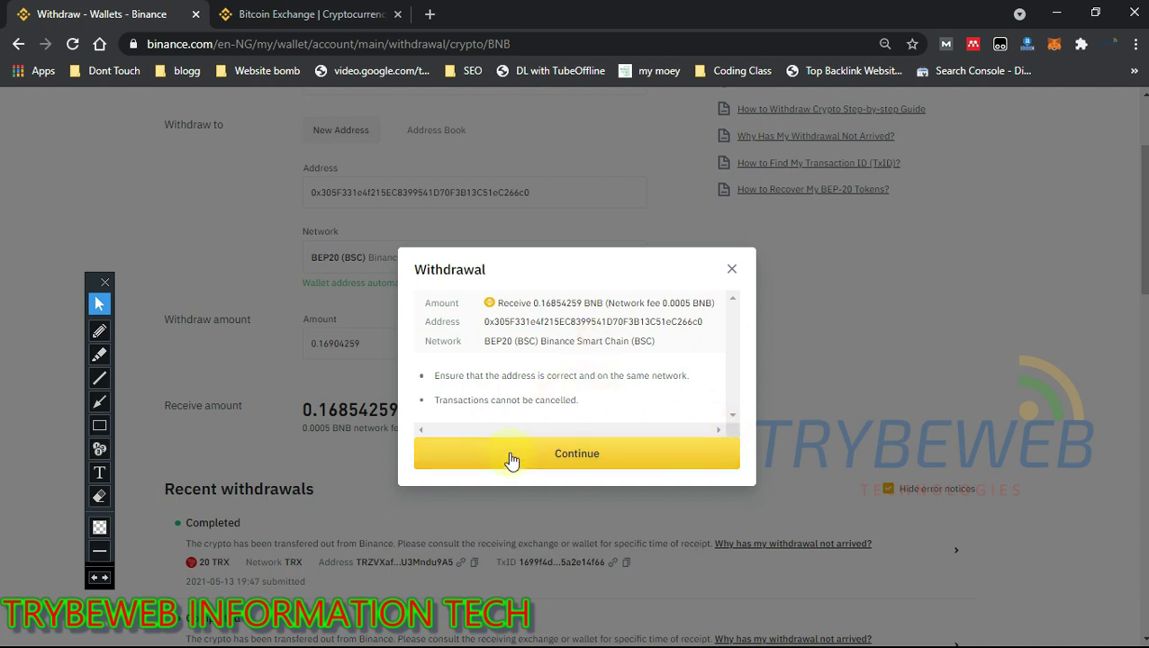
Step: Continue to Security verification and briefly mark the e-mail and phone code labels
{"action": "left_click", "coordinate": [549, 459]}
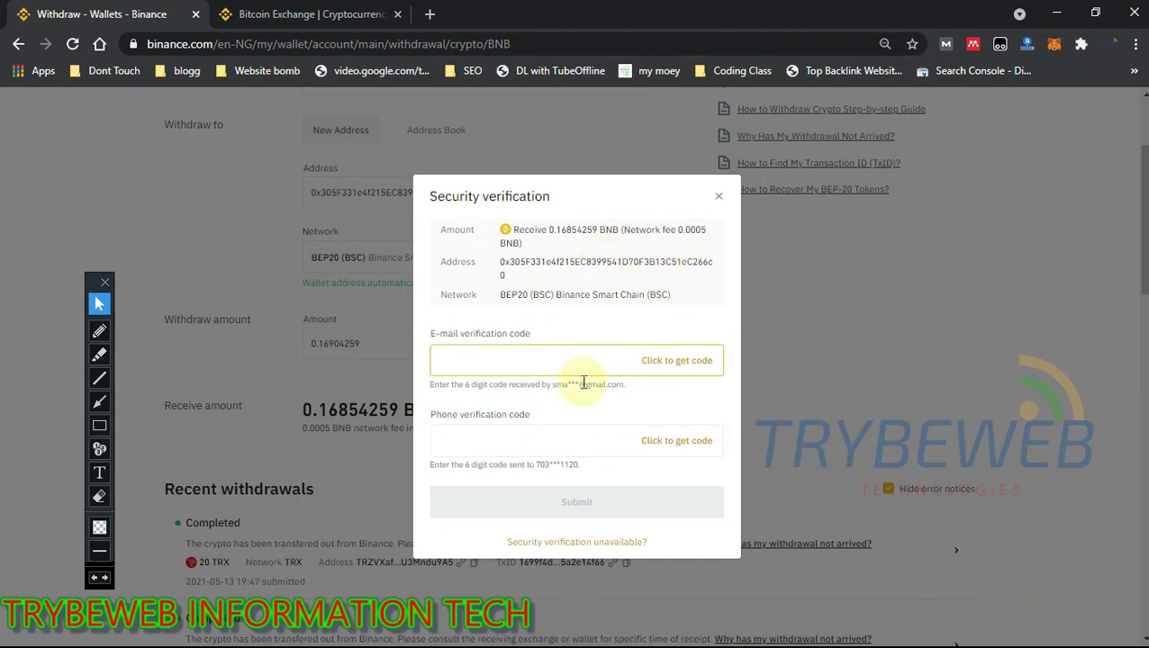
{"action": "left_click", "coordinate": [99, 425]}
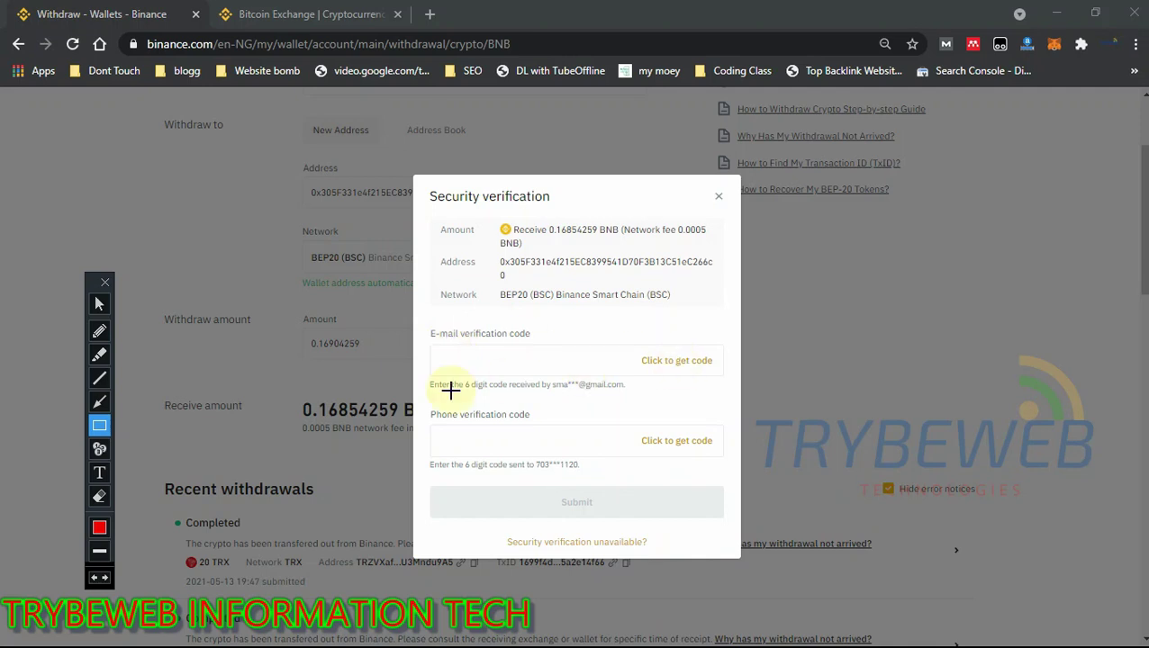
{"action": "left_click", "coordinate": [421, 322]}
{"action": "left_click_drag", "start_coordinate": [482, 340], "coordinate": [538, 340]}
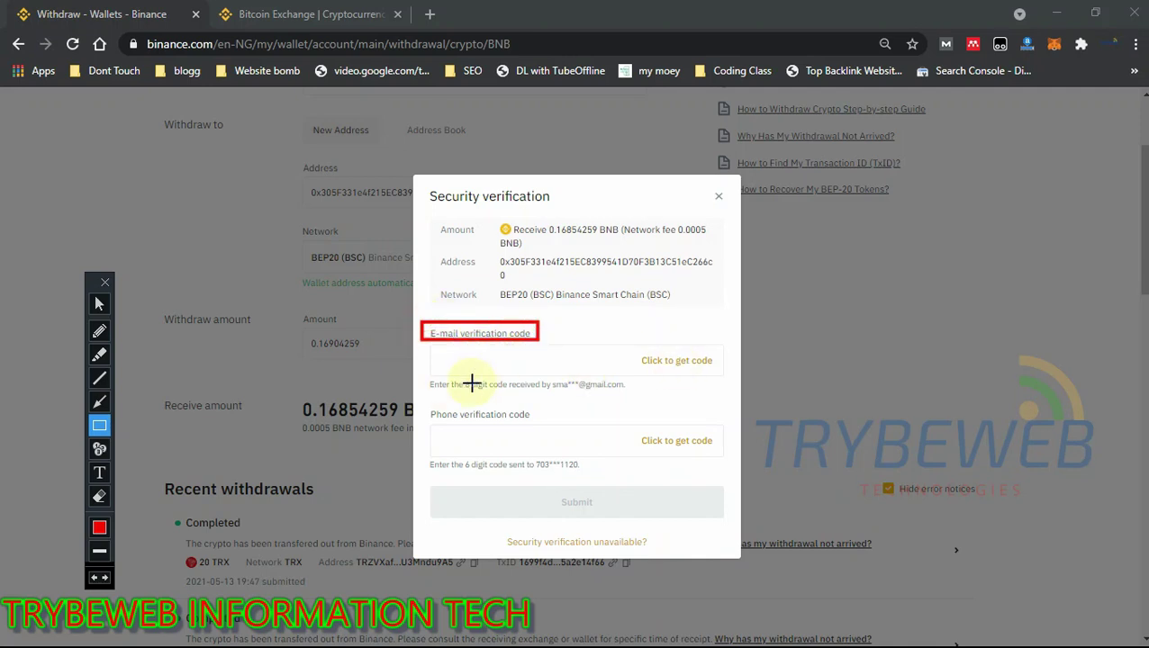
{"action": "left_click_drag", "start_coordinate": [424, 405], "coordinate": [540, 430]}
{"action": "key", "text": "ctrl+z"}
{"action": "key", "text": "ctrl+z"}
{"action": "left_click", "coordinate": [99, 305]}
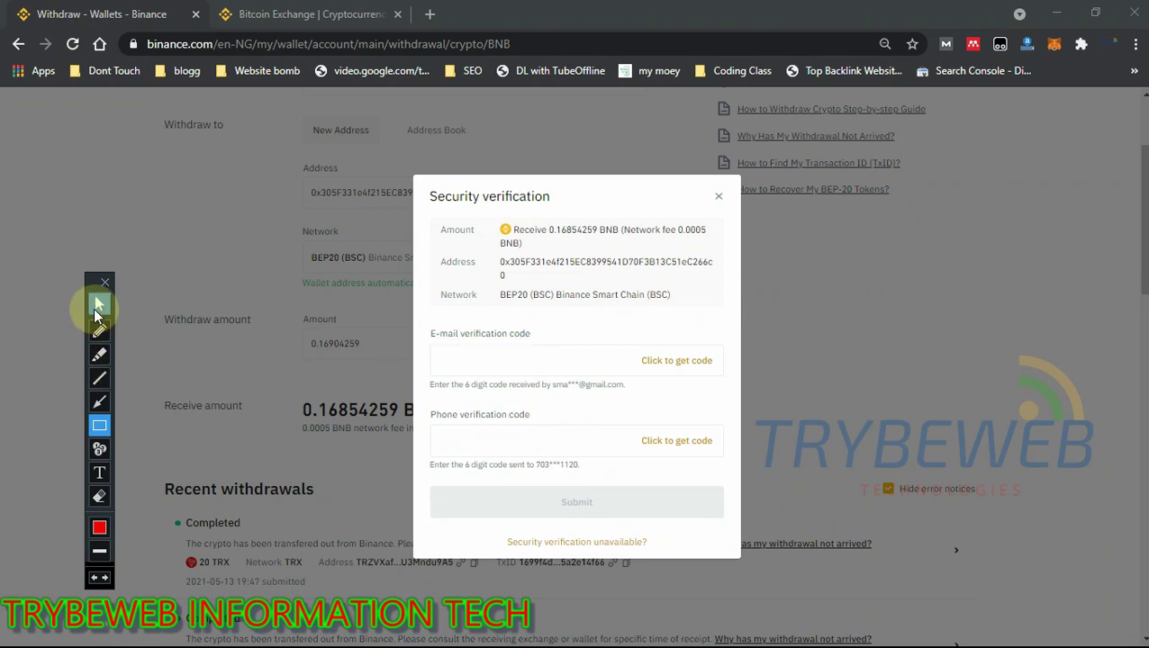
Step: Request verification codes for both the e-mail and the phone
{"action": "left_click", "coordinate": [477, 365]}
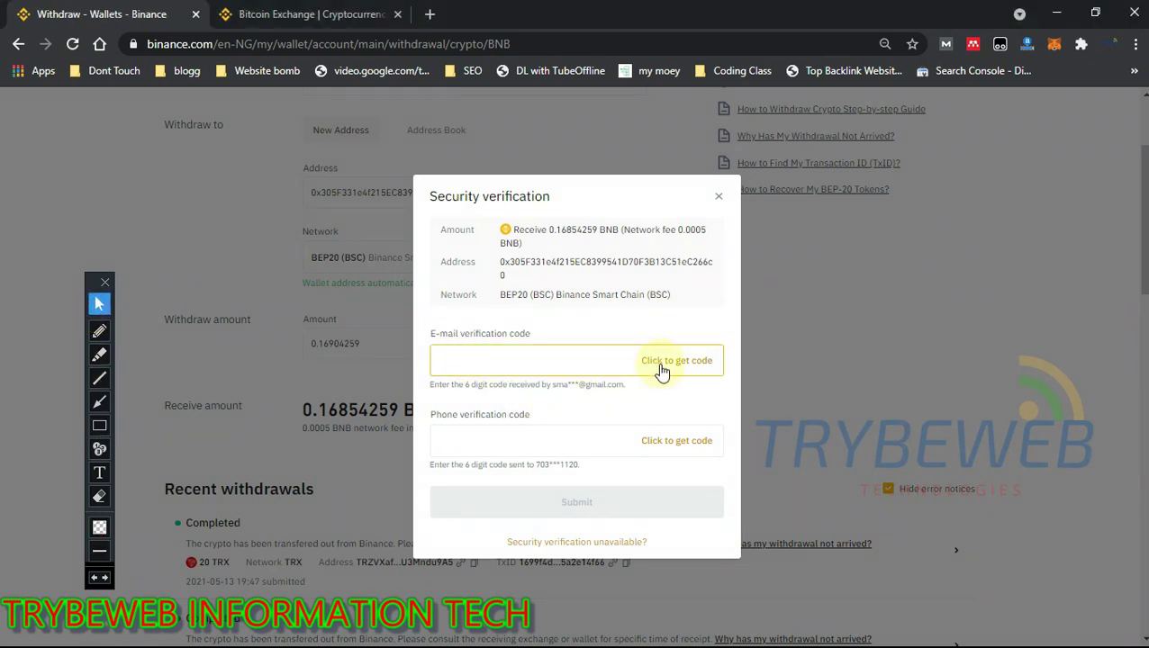
{"action": "left_click", "coordinate": [666, 439]}
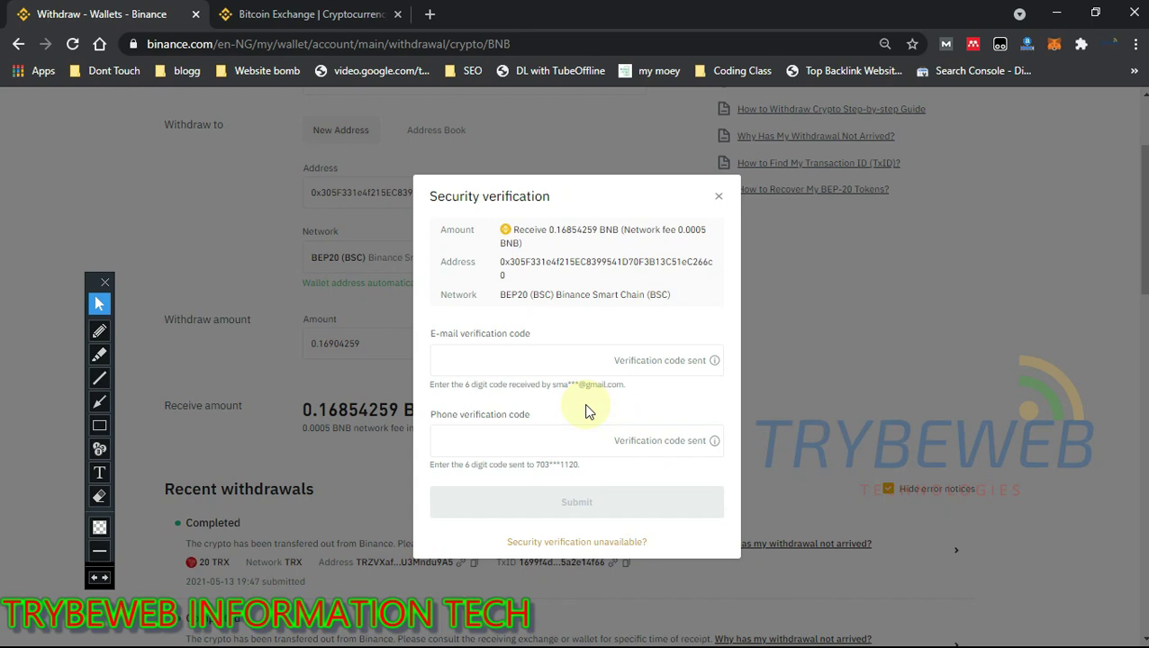
{"action": "left_click", "coordinate": [527, 358]}
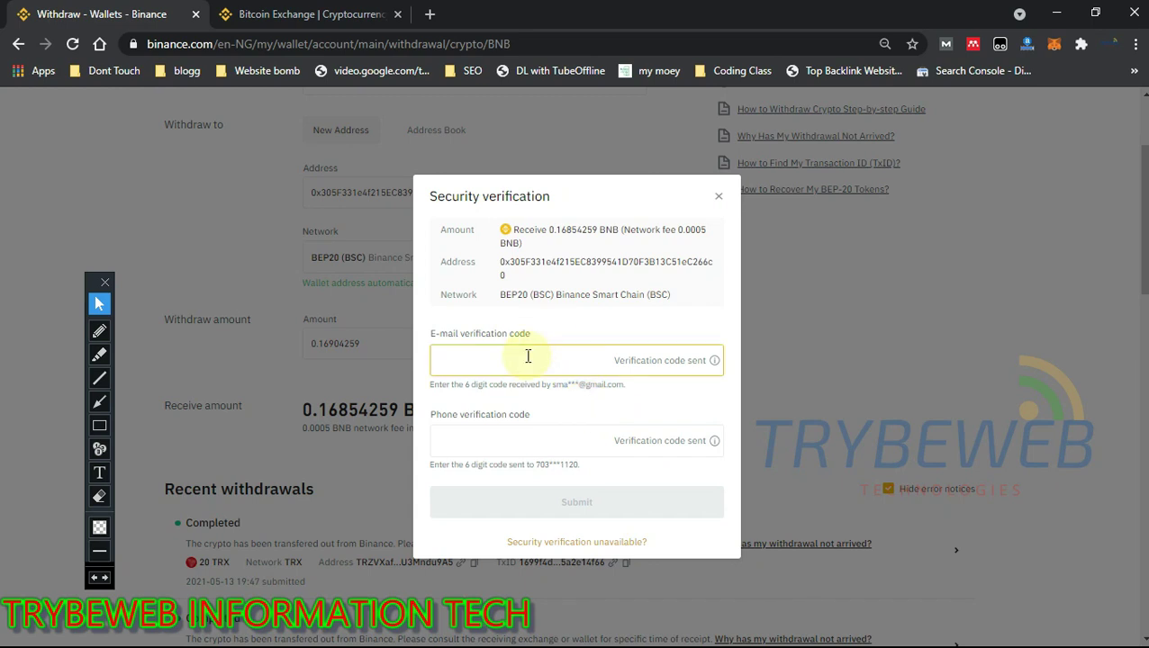
Step: Enter the e-mail and phone verification codes and try submitting
{"action": "mouse_move", "coordinate": [542, 7]}
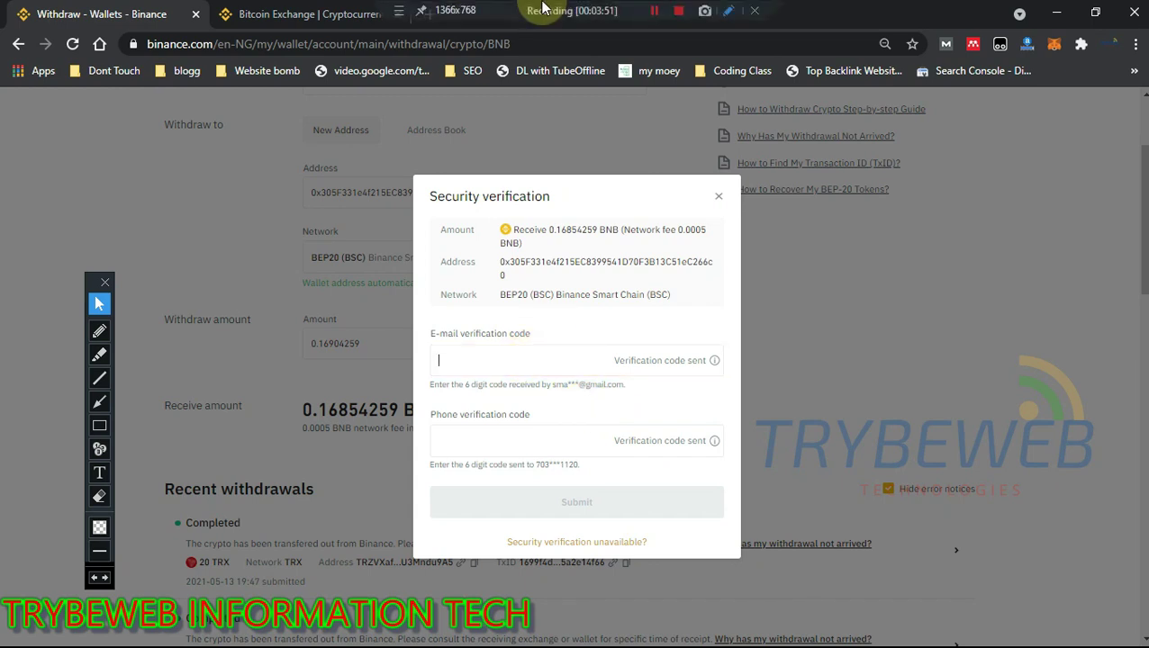
{"action": "left_click", "coordinate": [506, 359]}
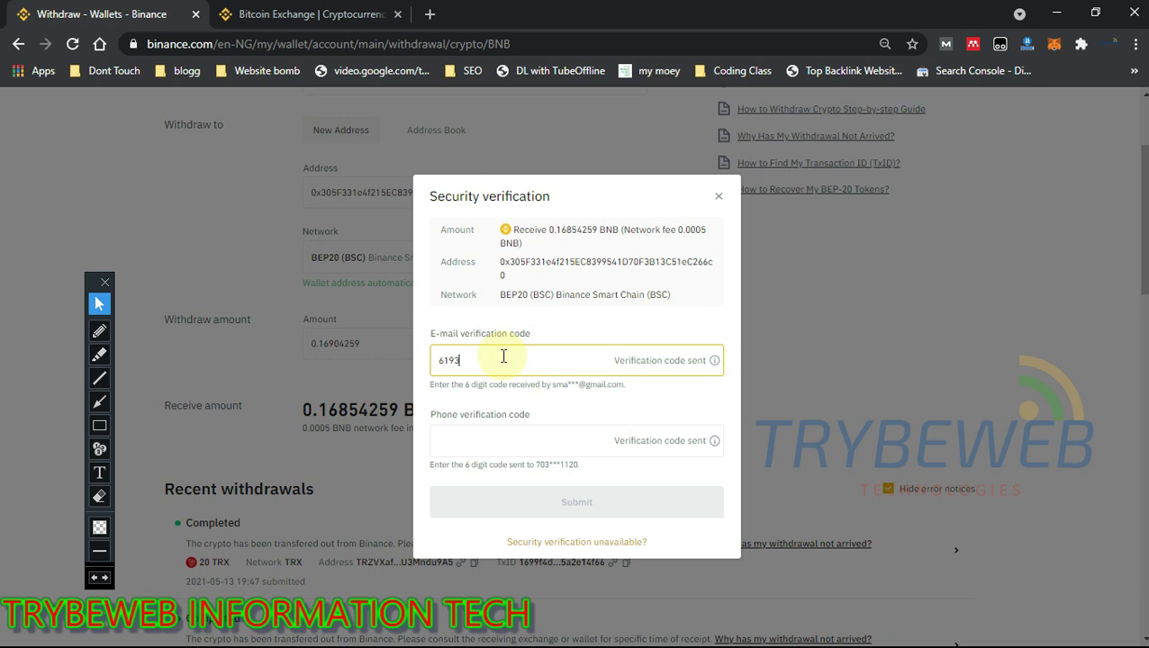
{"action": "left_click", "coordinate": [491, 438]}
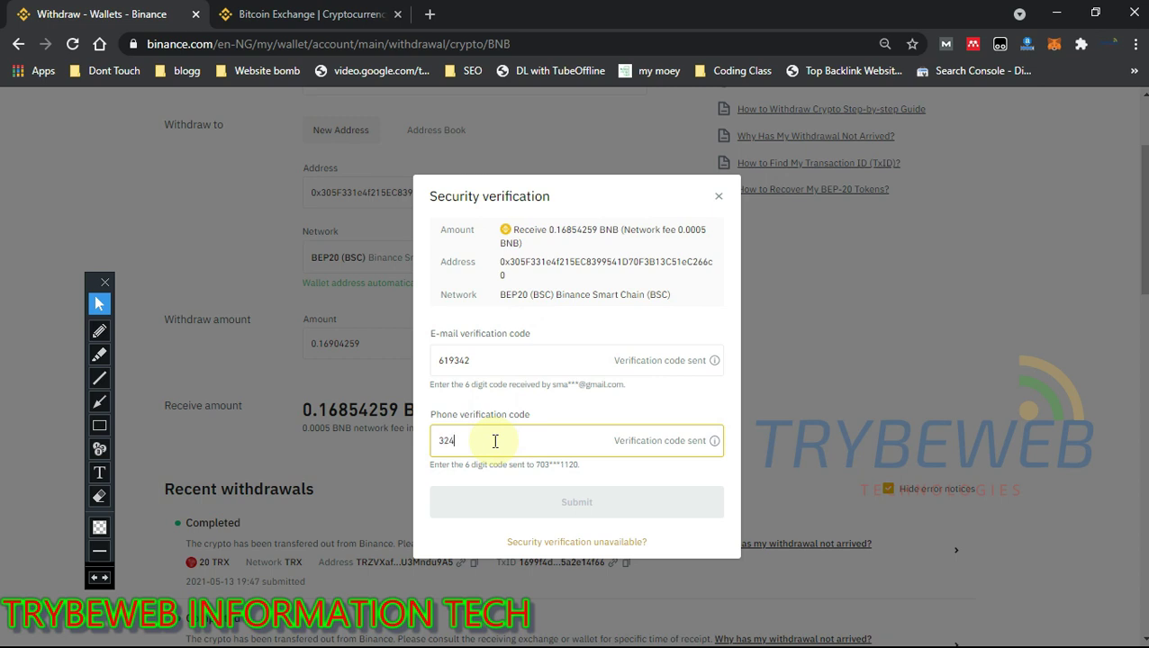
{"action": "type", "text": "4"}
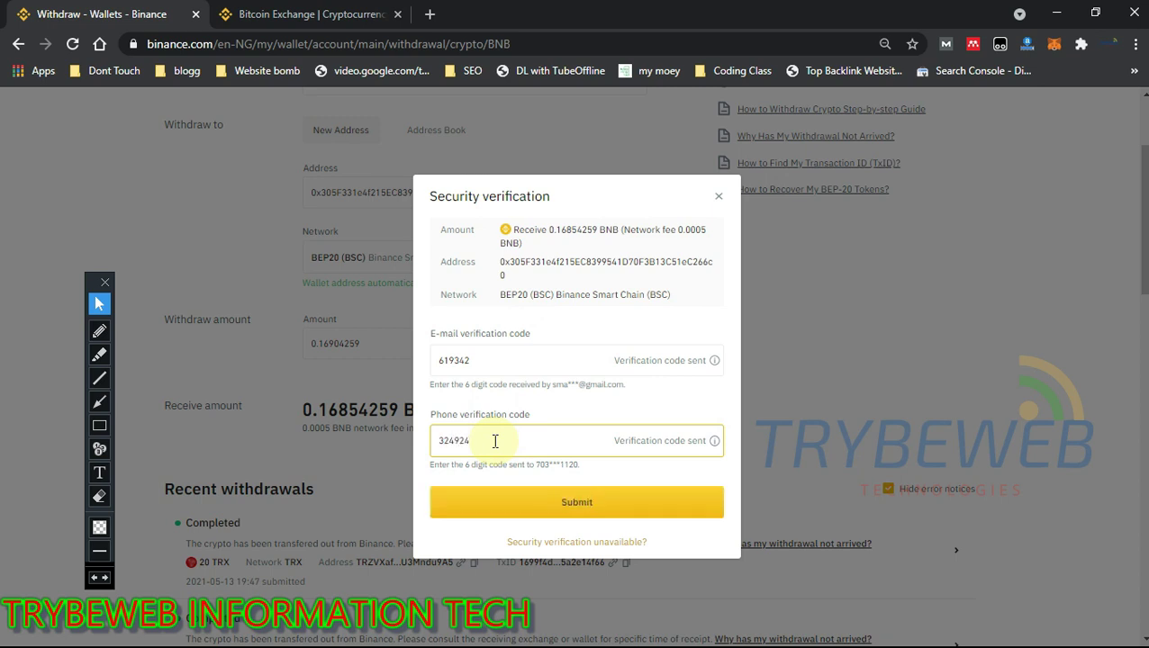
{"action": "left_click", "coordinate": [562, 510]}
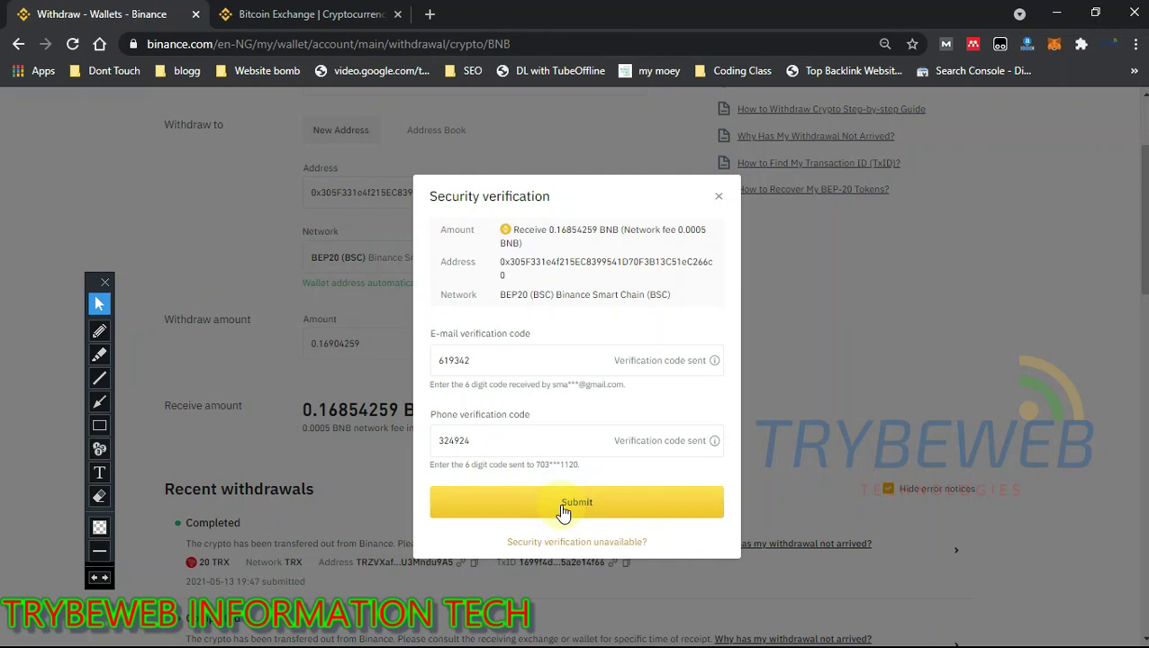
Step: Move each verification code into its correct field and submit the BNB withdrawal
{"action": "left_click", "coordinate": [511, 442]}
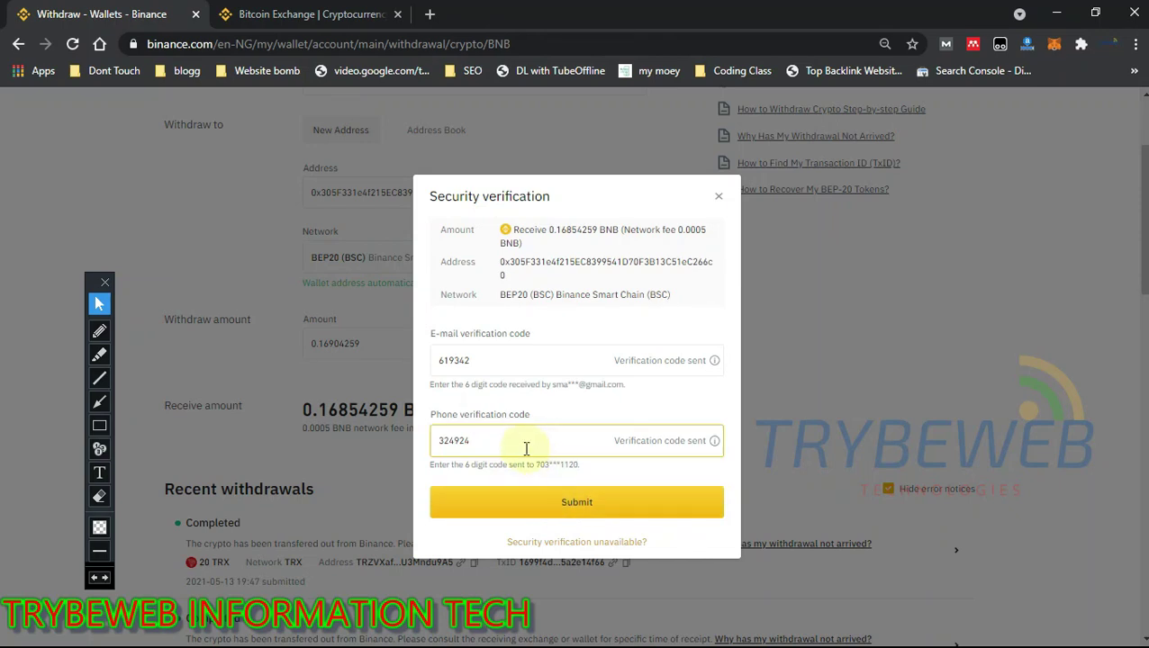
{"action": "left_click_drag", "start_coordinate": [518, 442], "coordinate": [437, 447]}
{"action": "key", "text": "ctrl+c"}
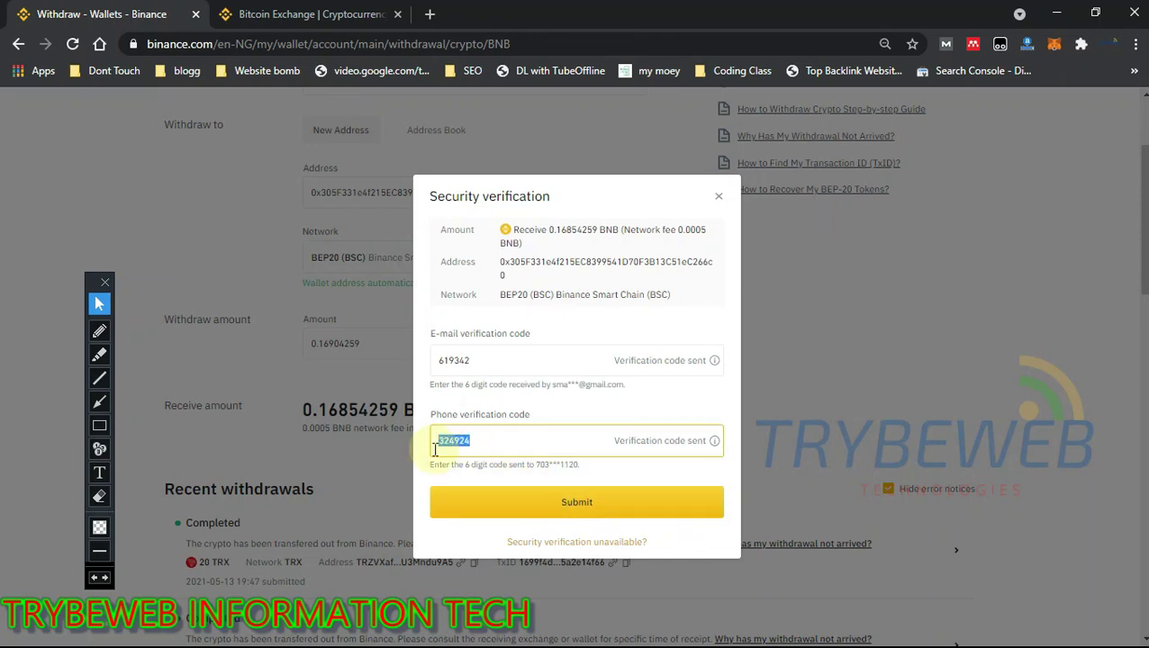
{"action": "key", "text": "BackSpace"}
{"action": "left_click", "coordinate": [468, 363]}
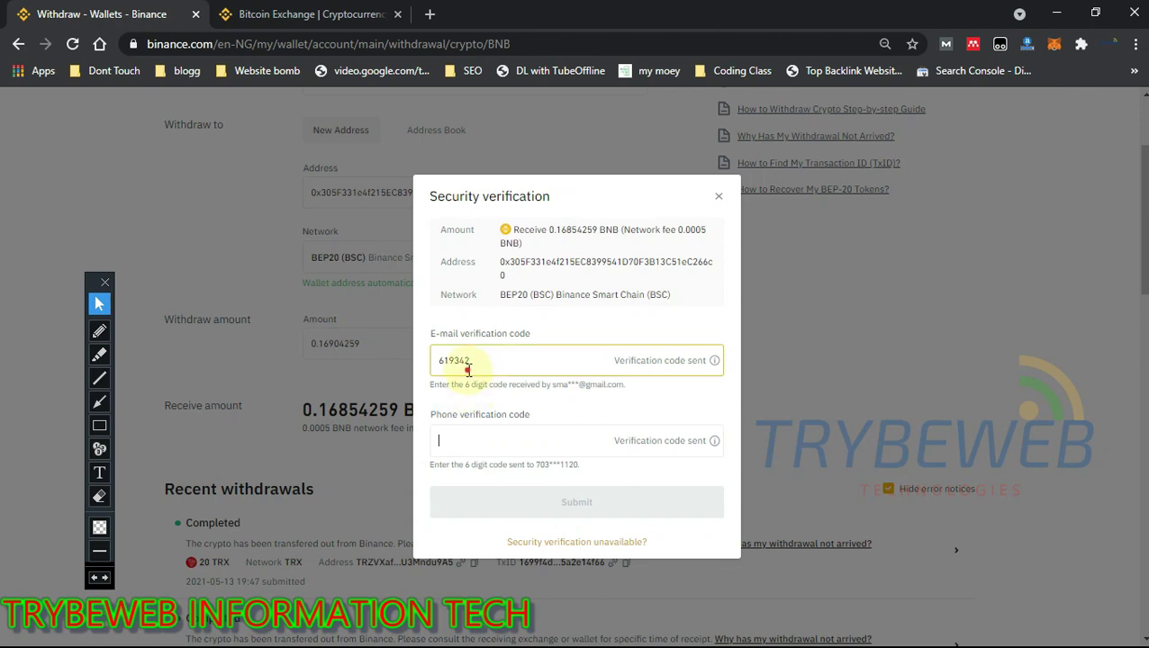
{"action": "key", "text": "ctrl+v"}
{"action": "left_click", "coordinate": [477, 438]}
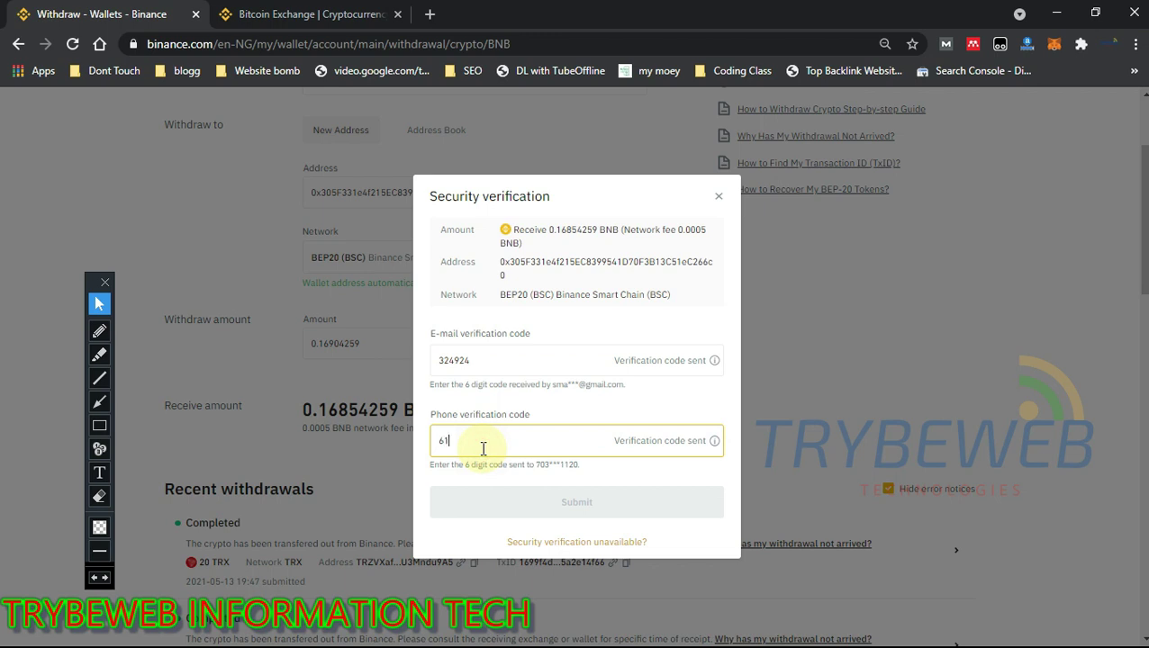
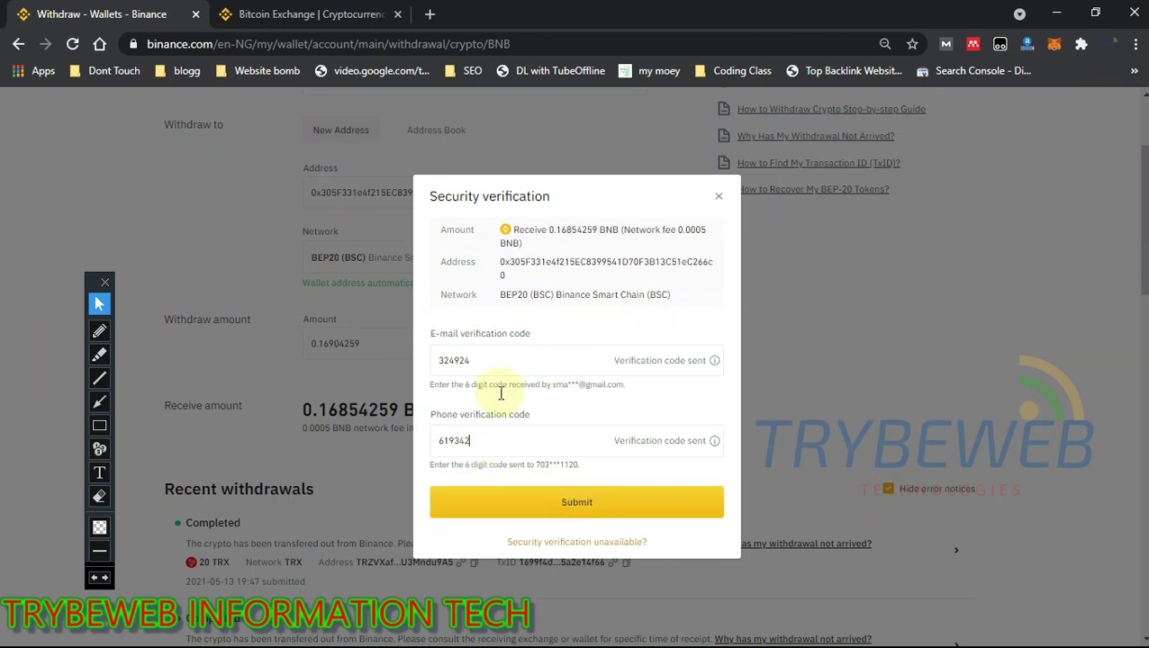
{"action": "left_click", "coordinate": [540, 506]}
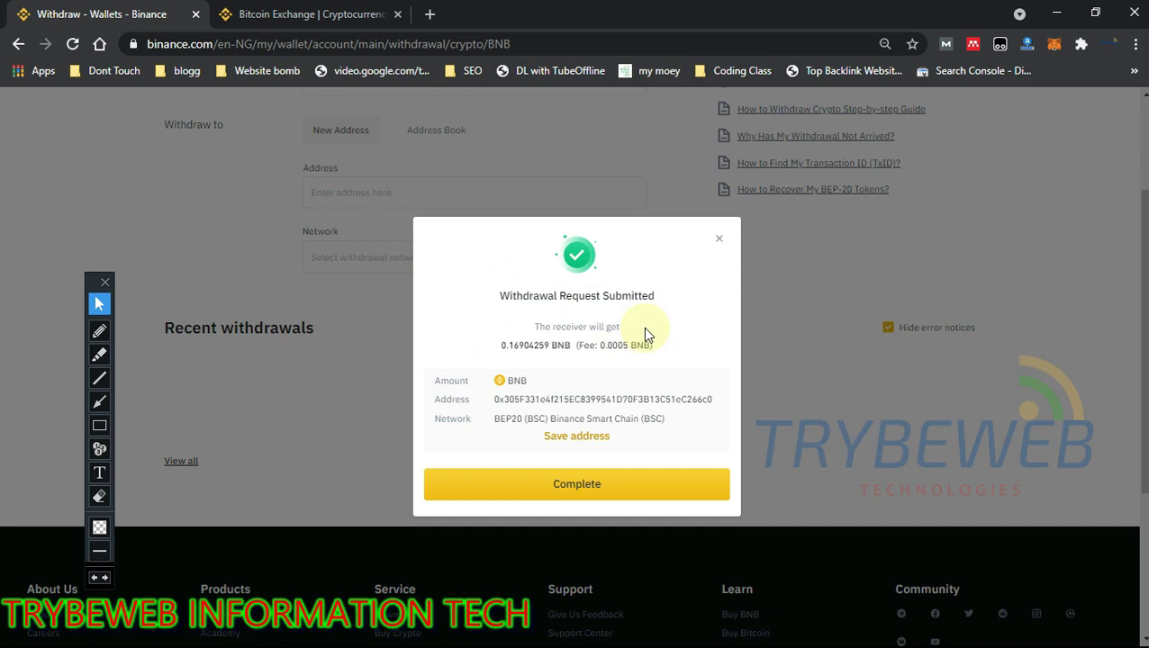
{"action": "left_click", "coordinate": [99, 425]}
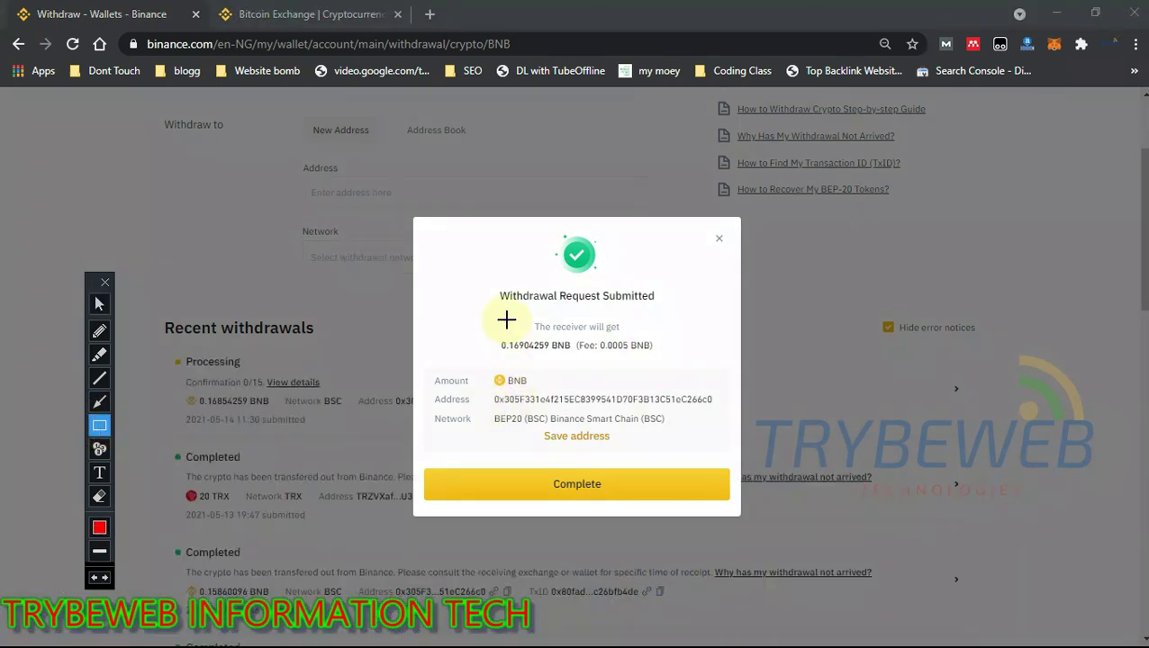
{"action": "left_click_drag", "start_coordinate": [487, 311], "coordinate": [670, 364]}
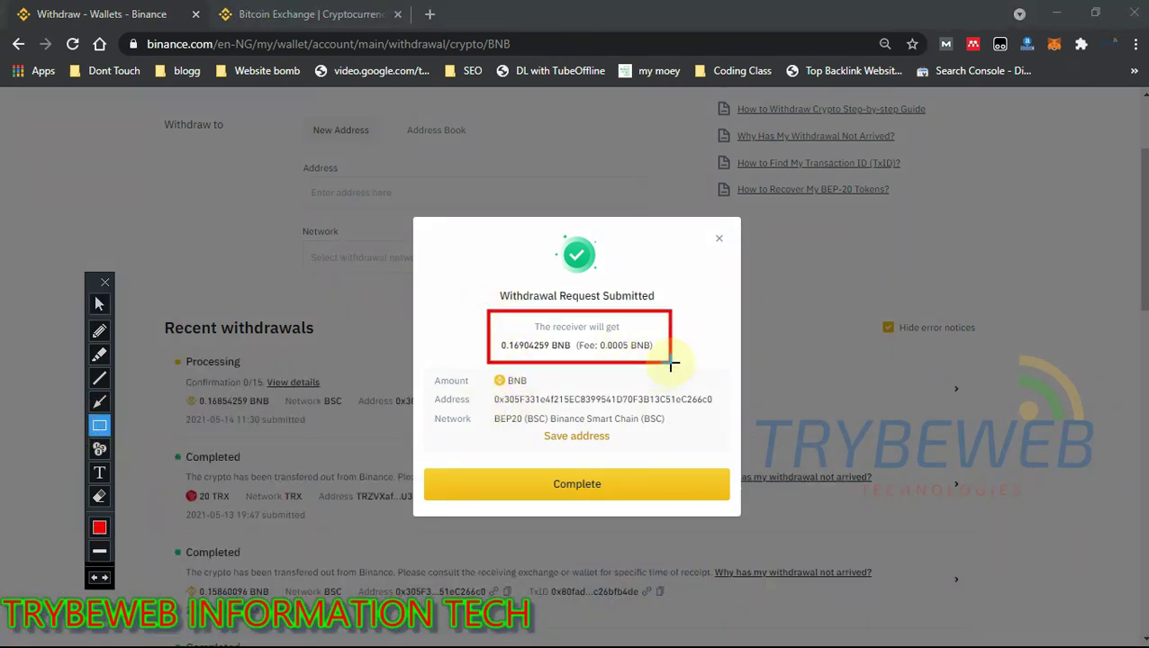
{"action": "mouse_move", "coordinate": [425, 374]}
{"action": "left_mouse_down"}
{"action": "mouse_move", "coordinate": [661, 436]}
{"action": "mouse_move", "coordinate": [717, 435]}
{"action": "left_mouse_up"}
{"action": "key", "text": "ctrl+z"}
{"action": "key", "text": "ctrl+z"}
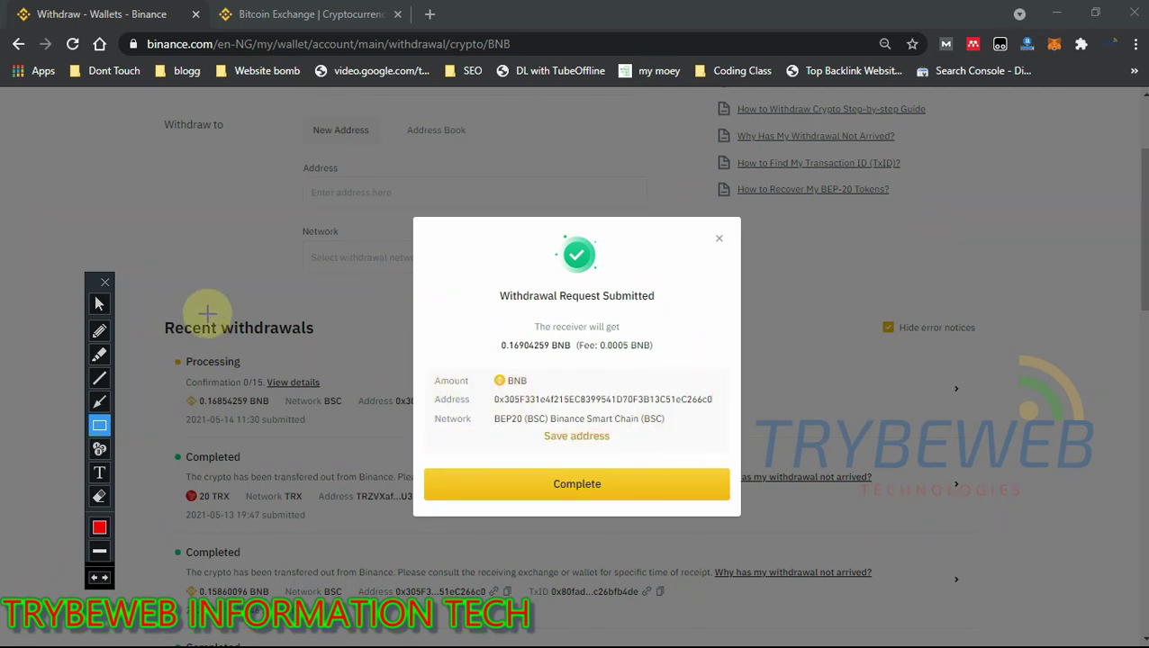
{"action": "left_click_drag", "start_coordinate": [523, 430], "coordinate": [616, 445]}
{"action": "key", "text": "ctrl+z"}
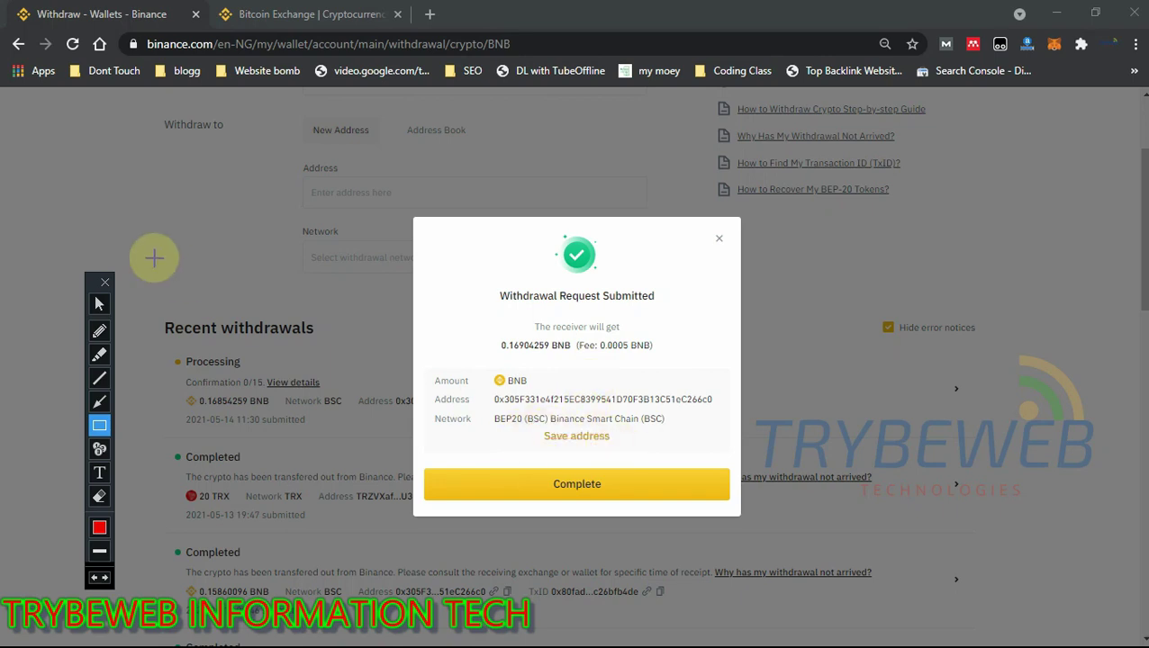
{"action": "left_click", "coordinate": [97, 306]}
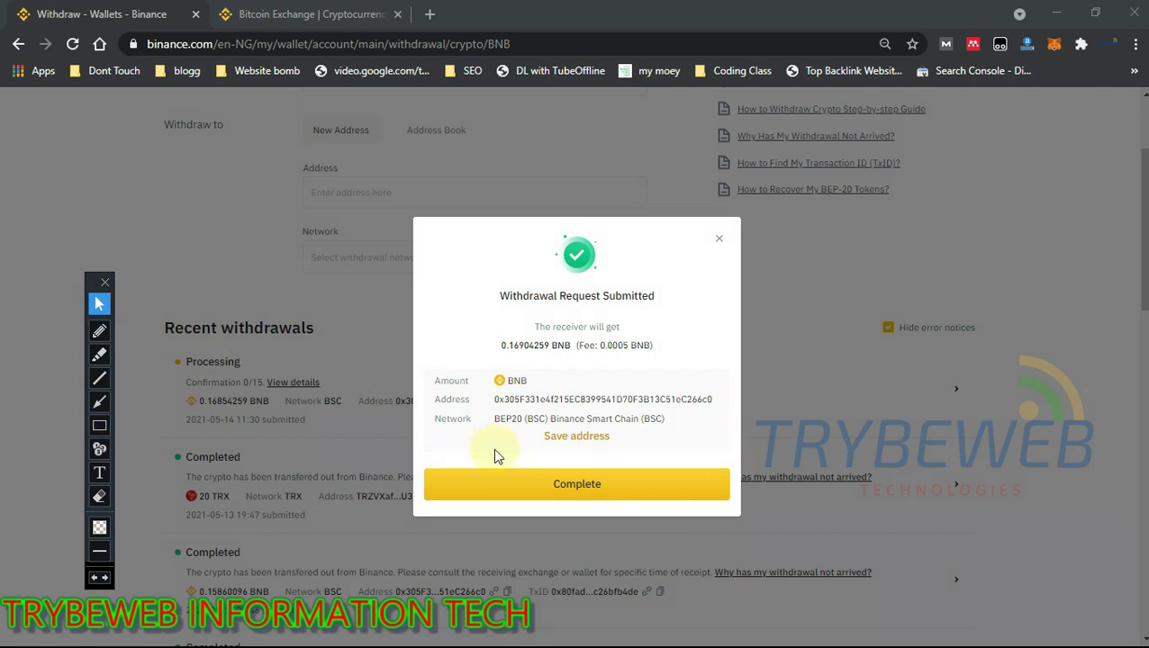
{"action": "left_click", "coordinate": [567, 436]}
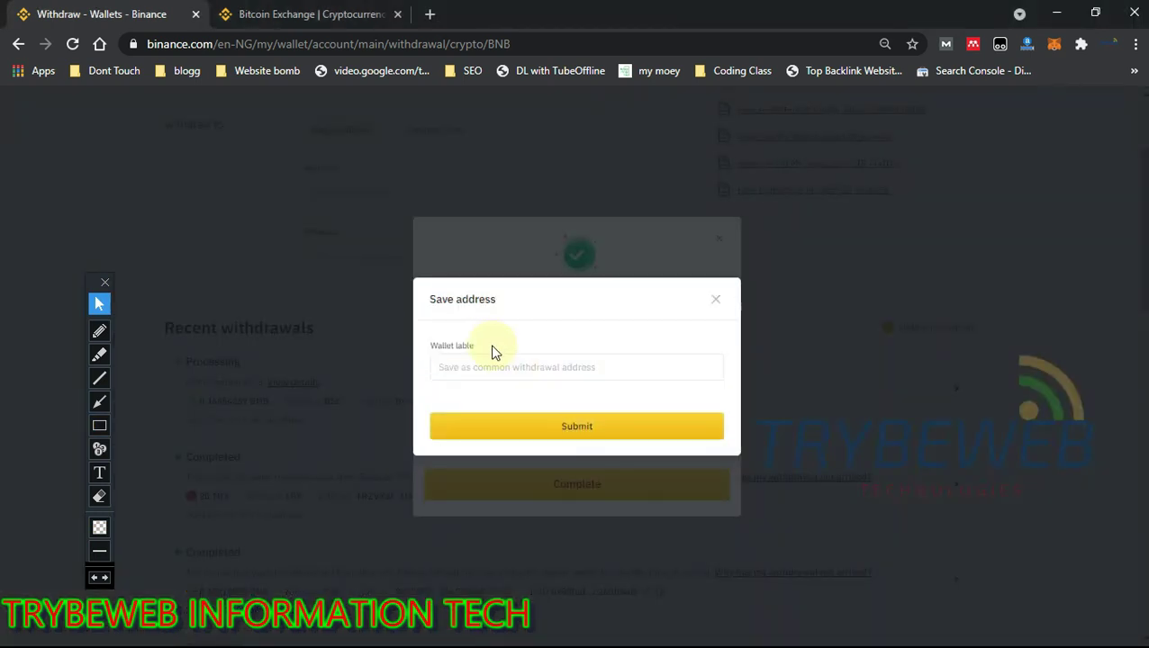
Step: Label the withdrawal address 'Trybeweb Tech' and submit it for saving
{"action": "left_click", "coordinate": [487, 369]}
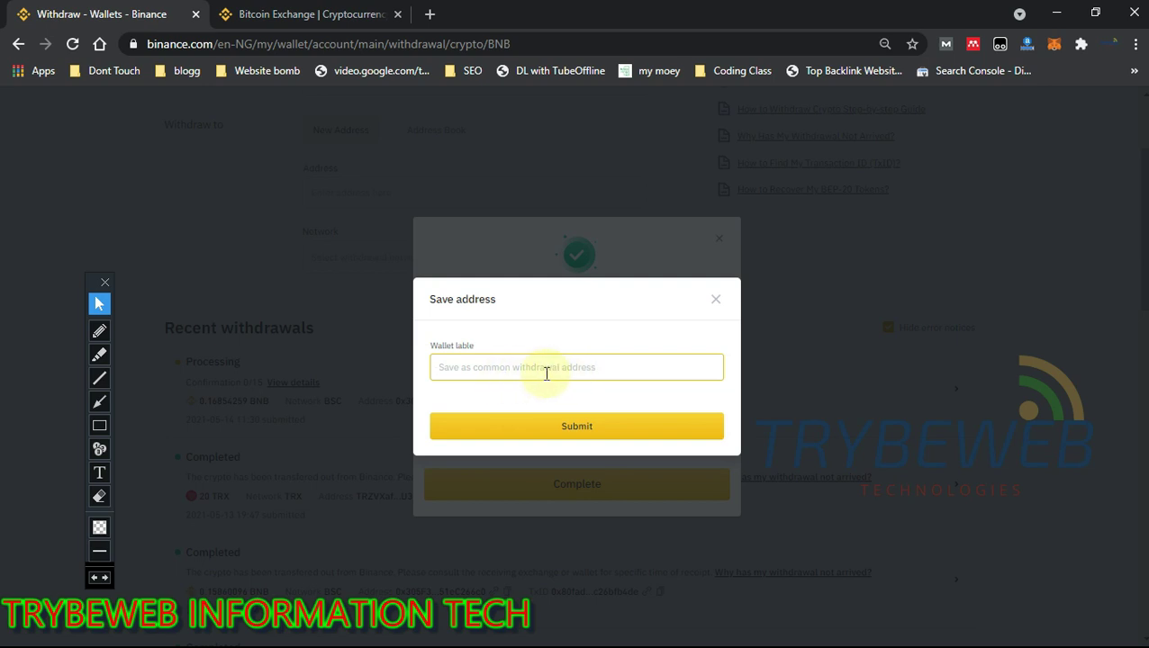
{"action": "type", "text": "Tr"}
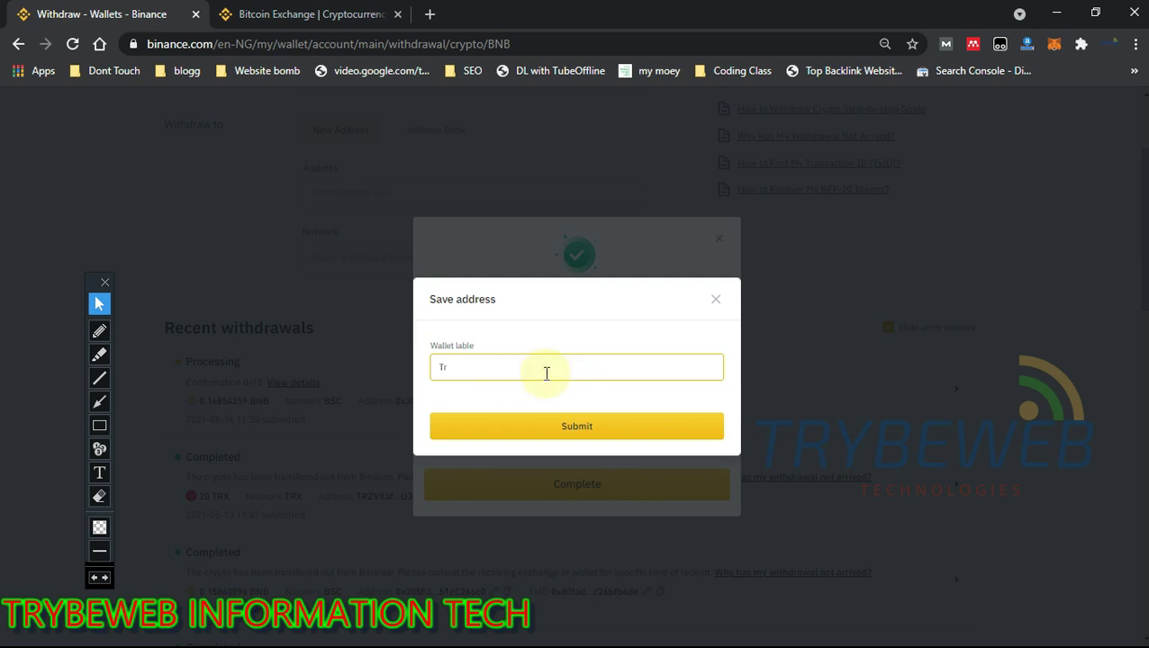
{"action": "type", "text": "y"}
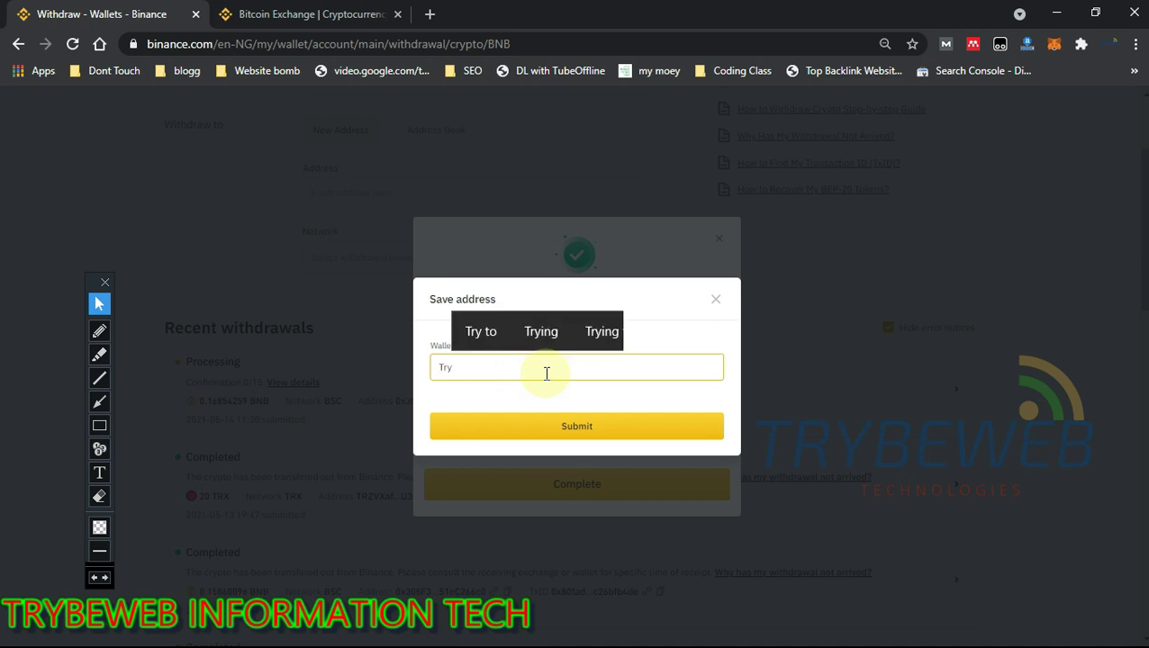
{"action": "type", "text": "bewrb"}
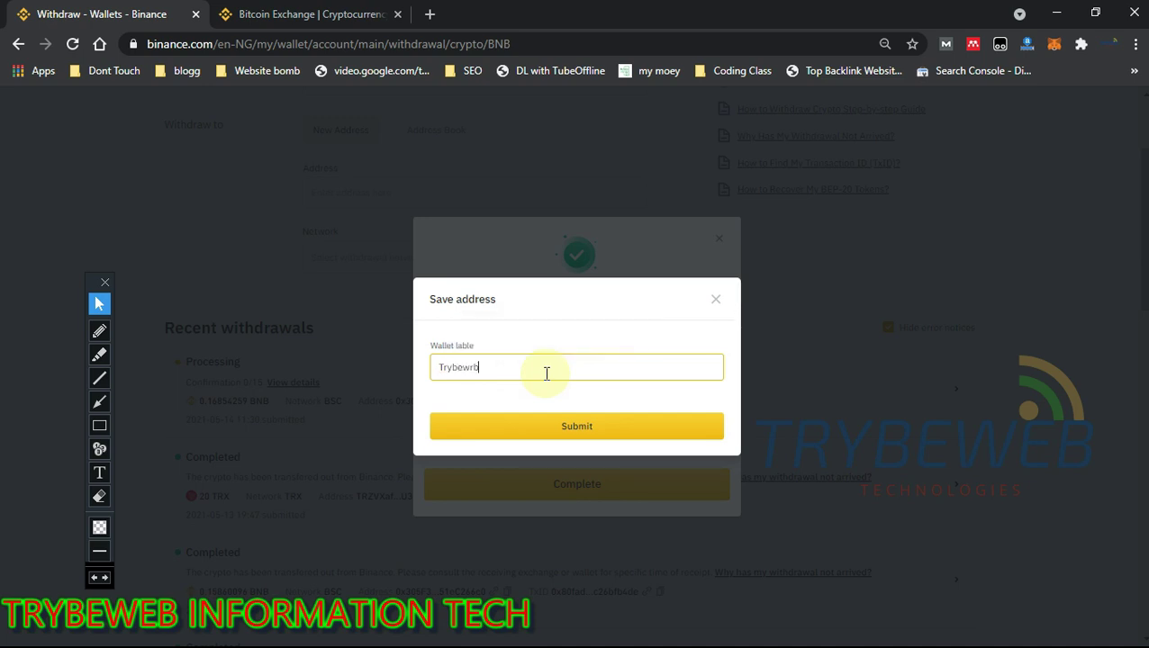
{"action": "type", "text": "b T"}
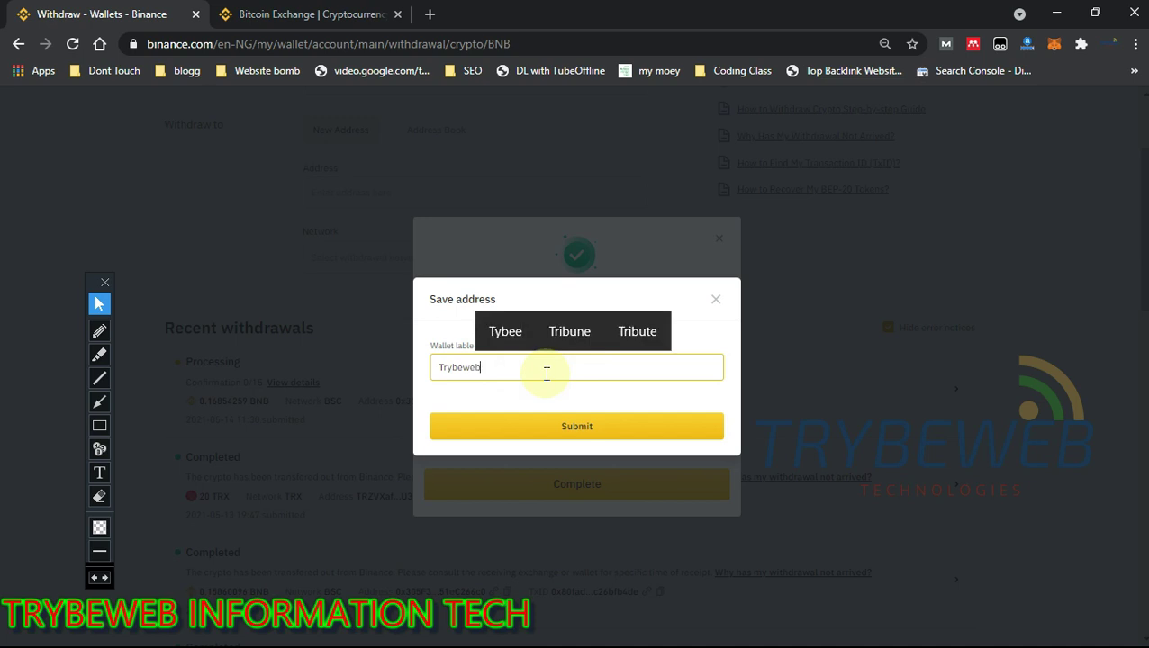
{"action": "type", "text": "ech"}
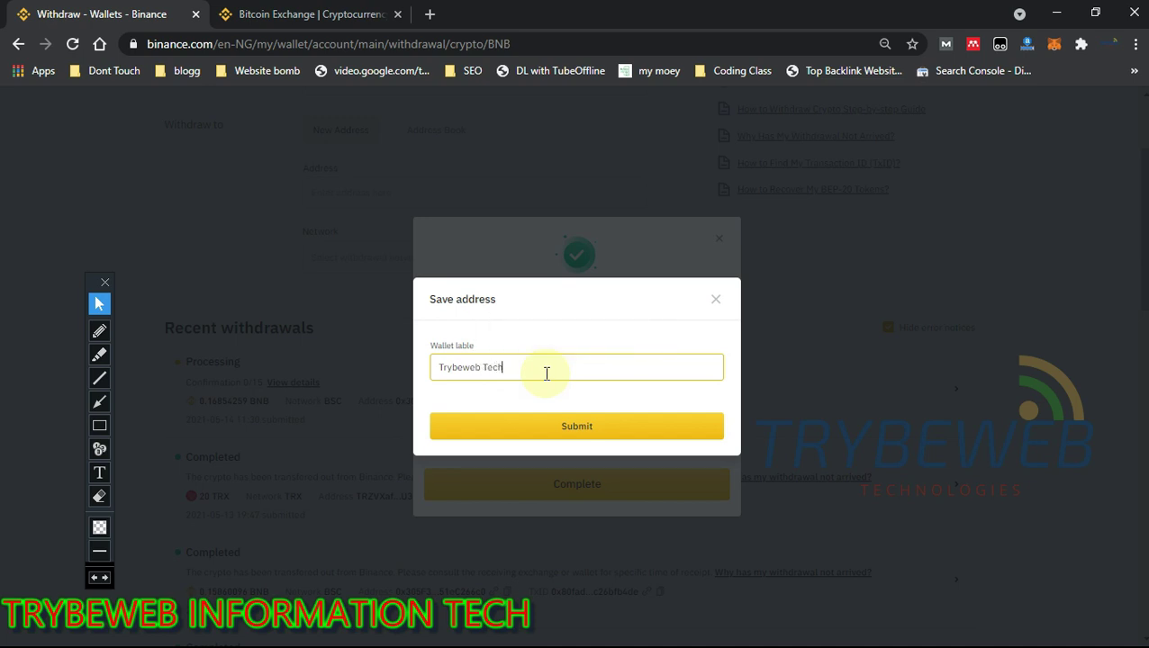
{"action": "left_click", "coordinate": [569, 415]}
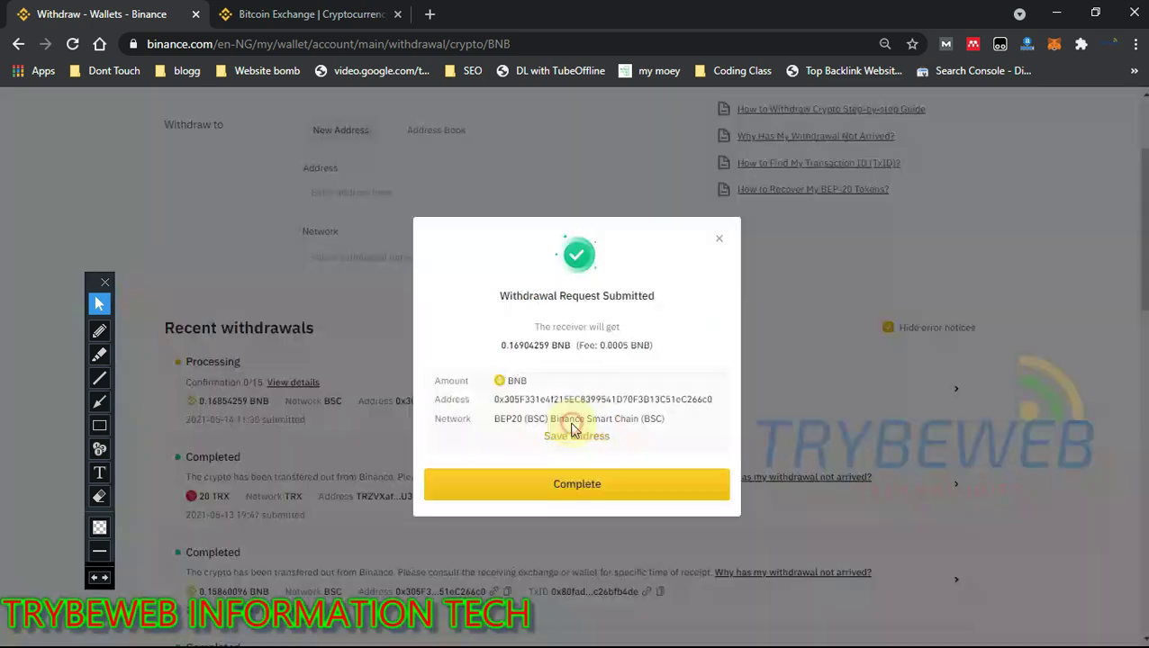
Step: Request and enter the phone verification code to confirm saving the address
{"action": "left_click", "coordinate": [540, 367]}
{"action": "left_click", "coordinate": [650, 388]}
{"action": "left_click", "coordinate": [641, 360]}
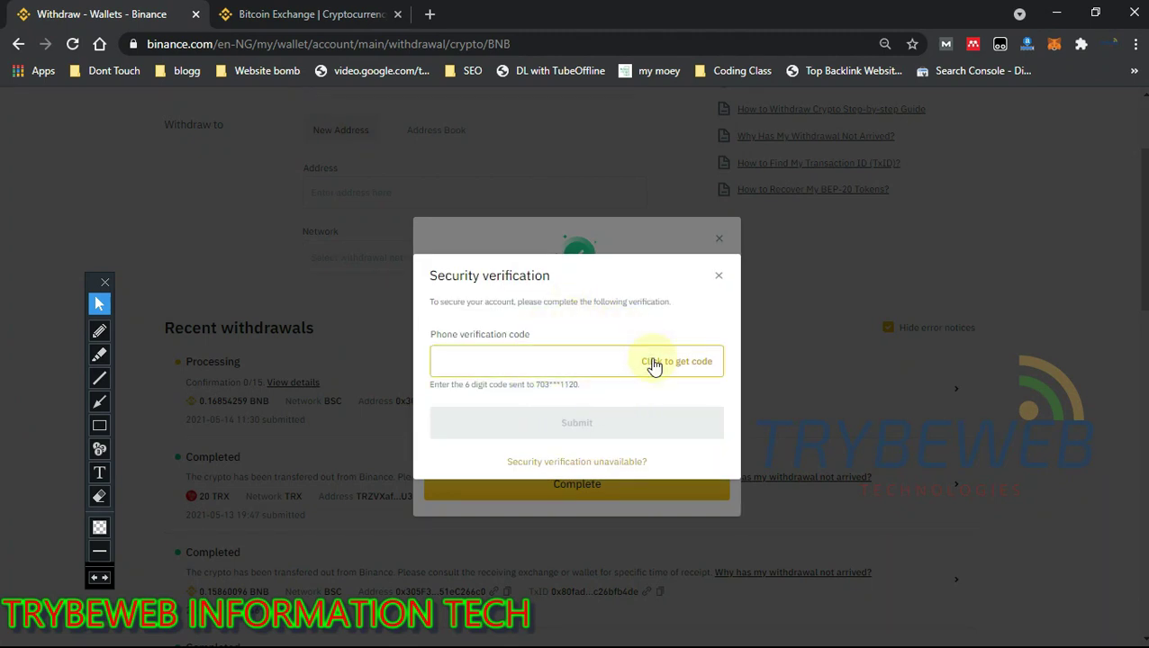
{"action": "left_click", "coordinate": [660, 364]}
{"action": "left_click", "coordinate": [566, 365]}
{"action": "left_click", "coordinate": [576, 416]}
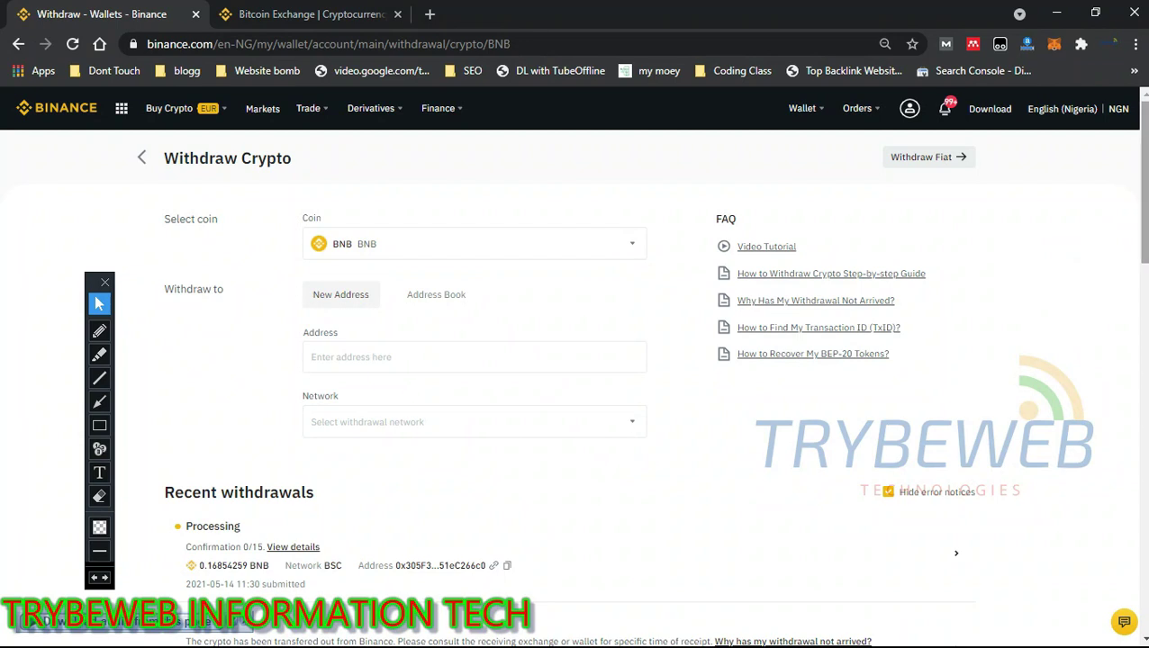
{"action": "scroll", "coordinate": [248, 630], "scroll_direction": "down", "scroll_amount": 1}
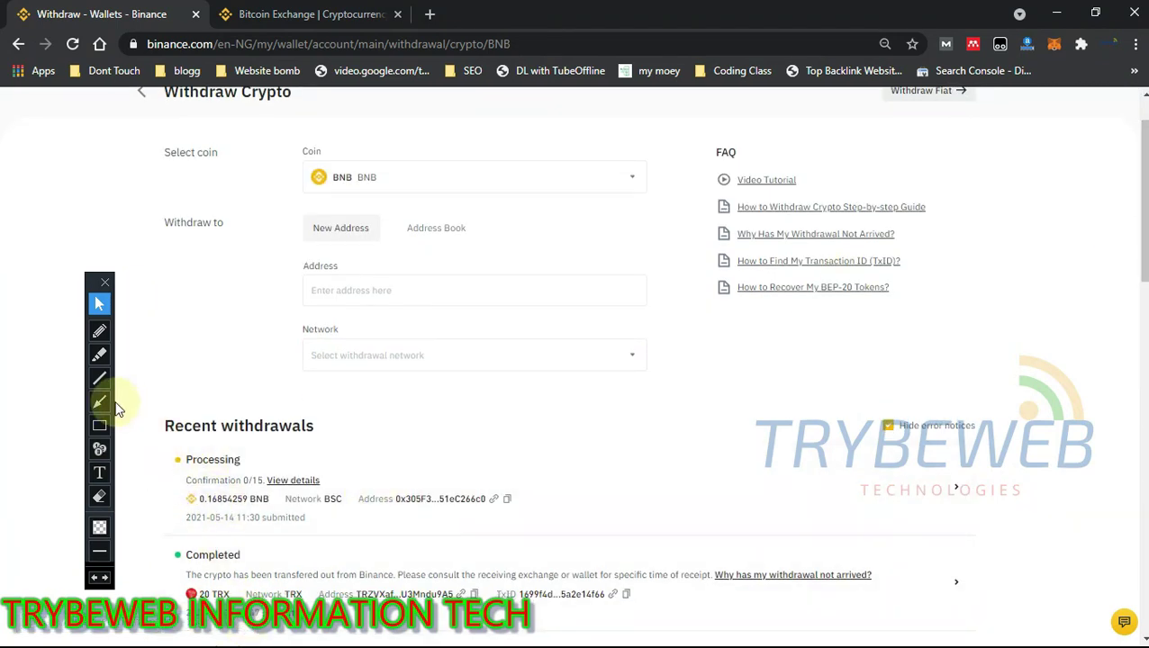
Step: Open details of the Processing 0.16854259 BNB withdrawal, showing confirmation 2/15 and its TxID
{"action": "left_click", "coordinate": [99, 425]}
{"action": "mouse_move", "coordinate": [168, 452]}
{"action": "left_mouse_down"}
{"action": "mouse_move", "coordinate": [212, 474]}
{"action": "mouse_move", "coordinate": [244, 468]}
{"action": "left_mouse_up"}
{"action": "left_click_drag", "start_coordinate": [161, 544], "coordinate": [254, 565]}
{"action": "key", "text": "ctrl+z"}
{"action": "key", "text": "ctrl+z"}
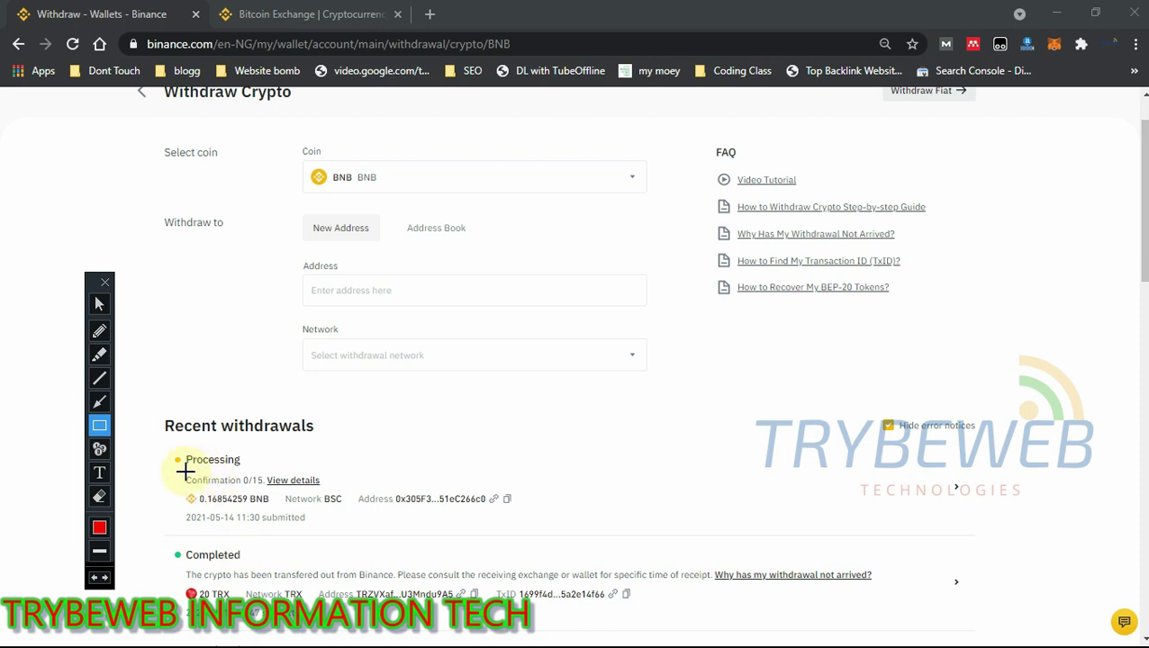
{"action": "left_click_drag", "start_coordinate": [180, 470], "coordinate": [330, 492]}
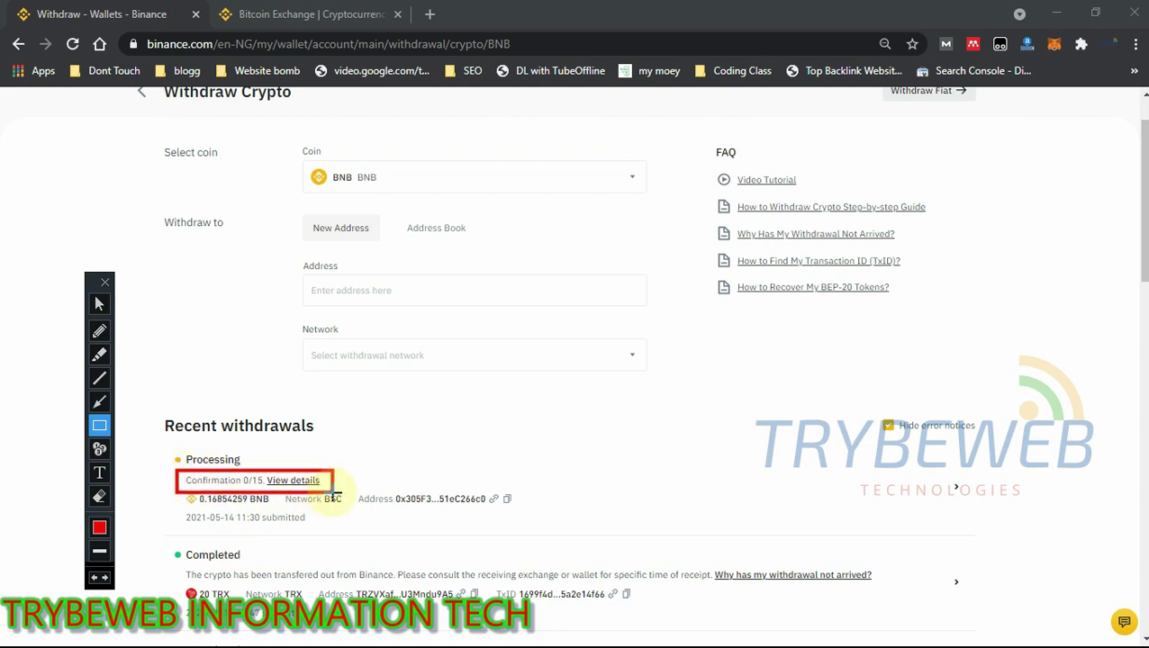
{"action": "key", "text": "ctrl+z"}
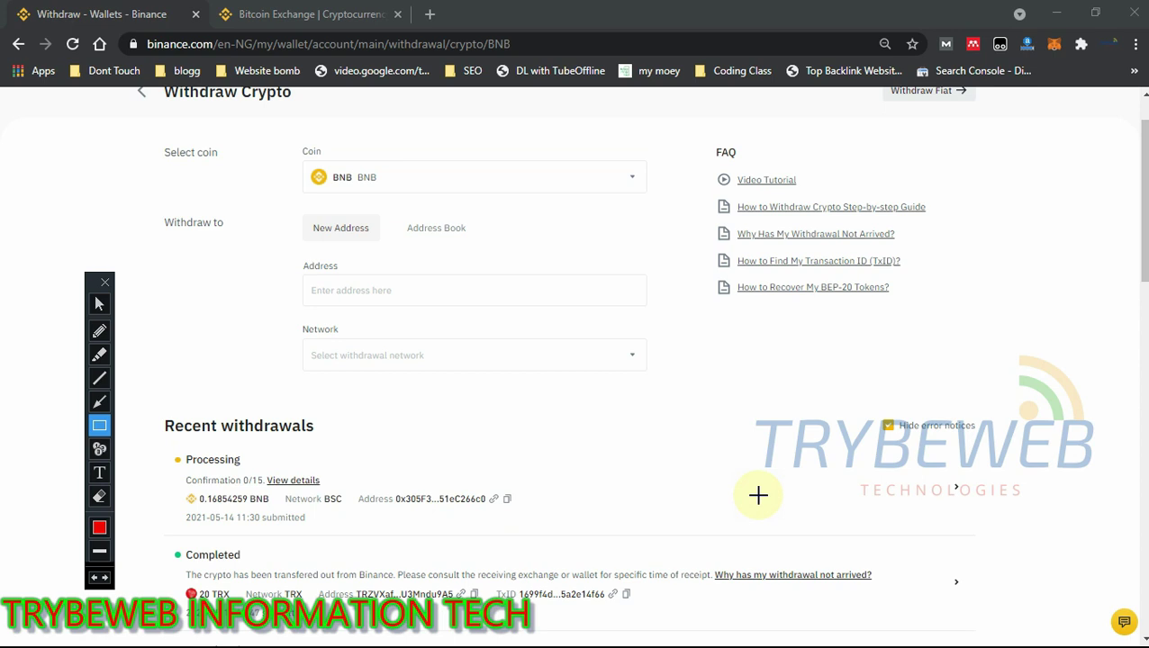
{"action": "left_click", "coordinate": [99, 305]}
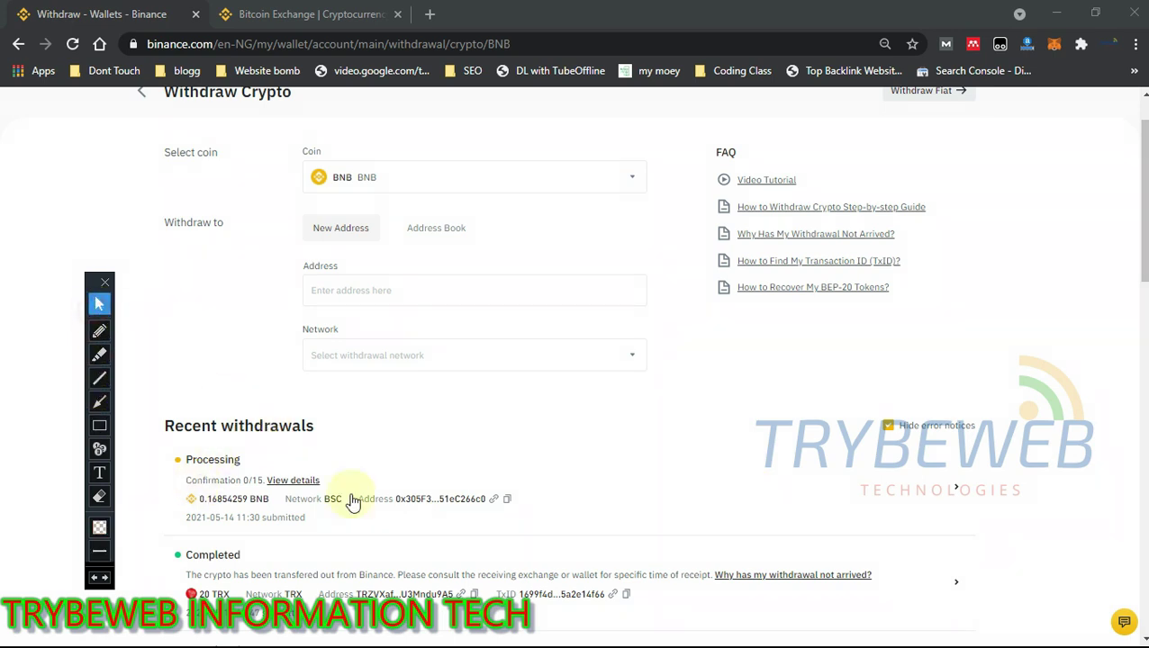
{"action": "left_click", "coordinate": [304, 487]}
{"action": "left_click", "coordinate": [297, 482]}
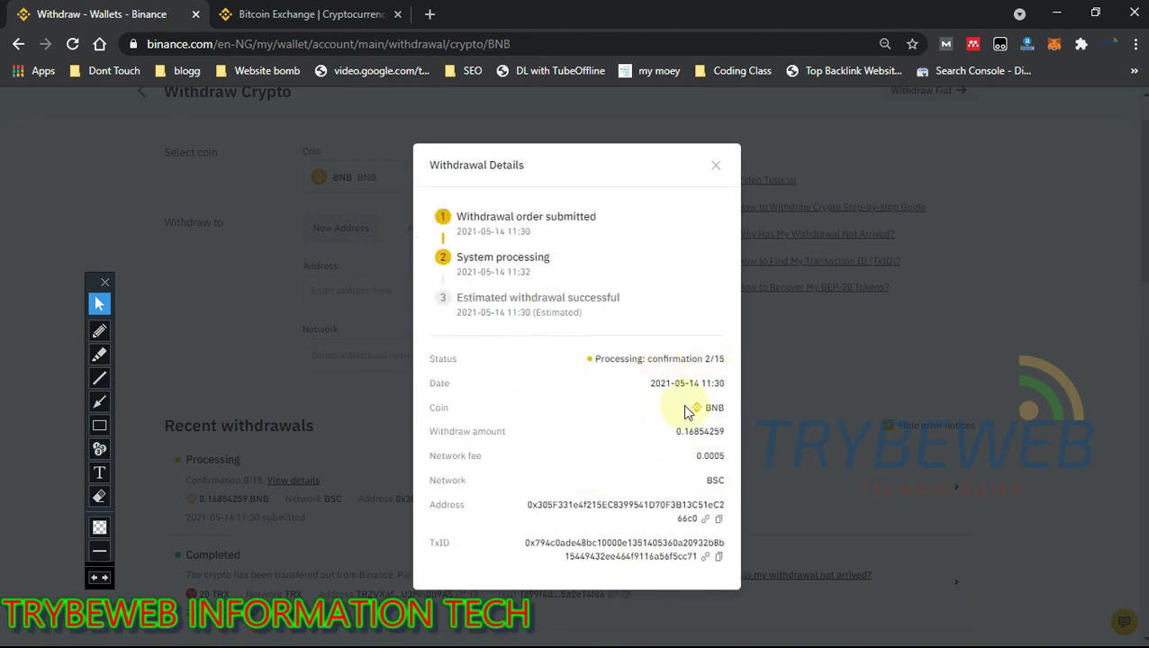
Step: Highlight the BNB withdrawal status (0.16854259 BNB on BSC, Processing 2/15), then reload the page
{"action": "left_click", "coordinate": [99, 426]}
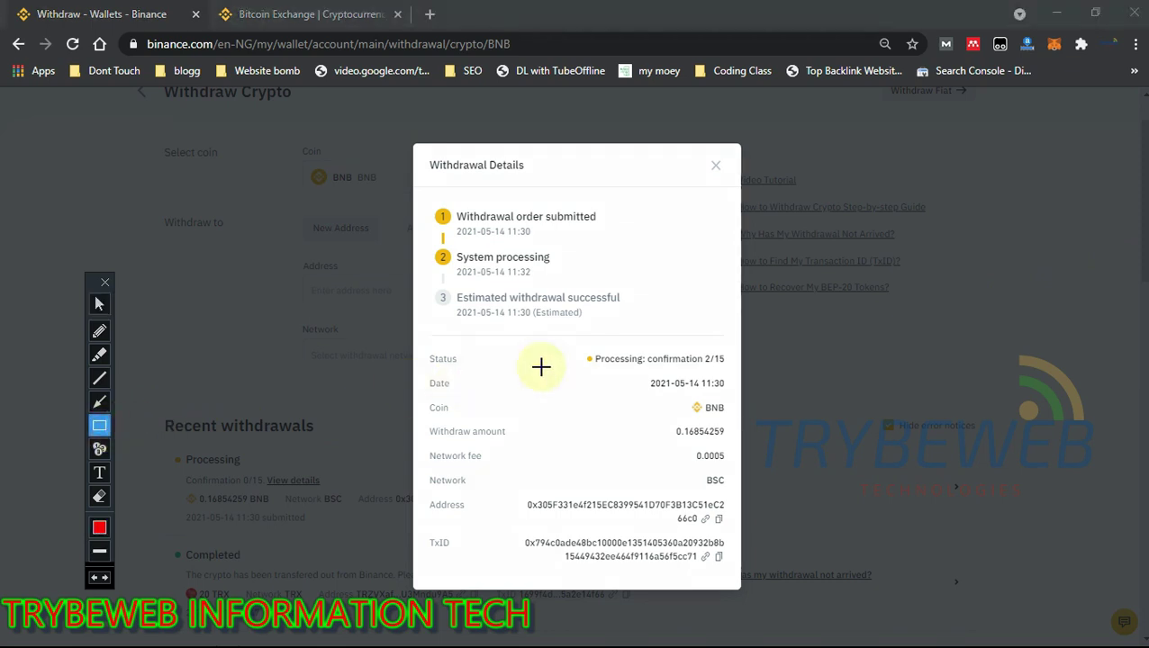
{"action": "left_click_drag", "start_coordinate": [580, 354], "coordinate": [740, 368]}
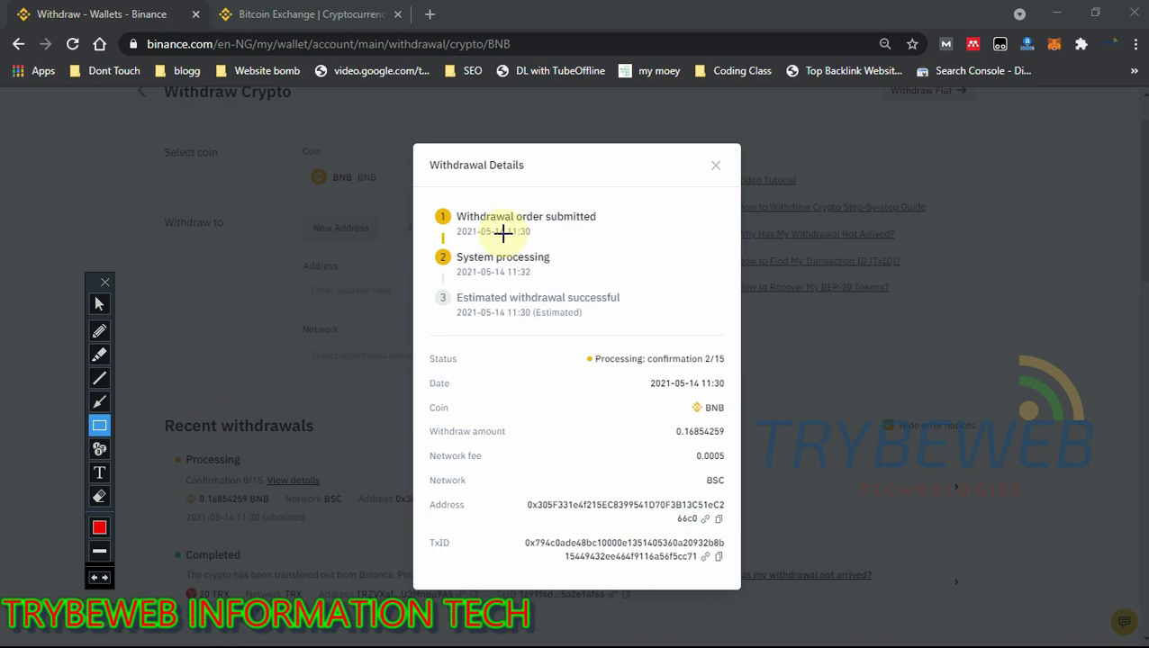
{"action": "left_click", "coordinate": [99, 305]}
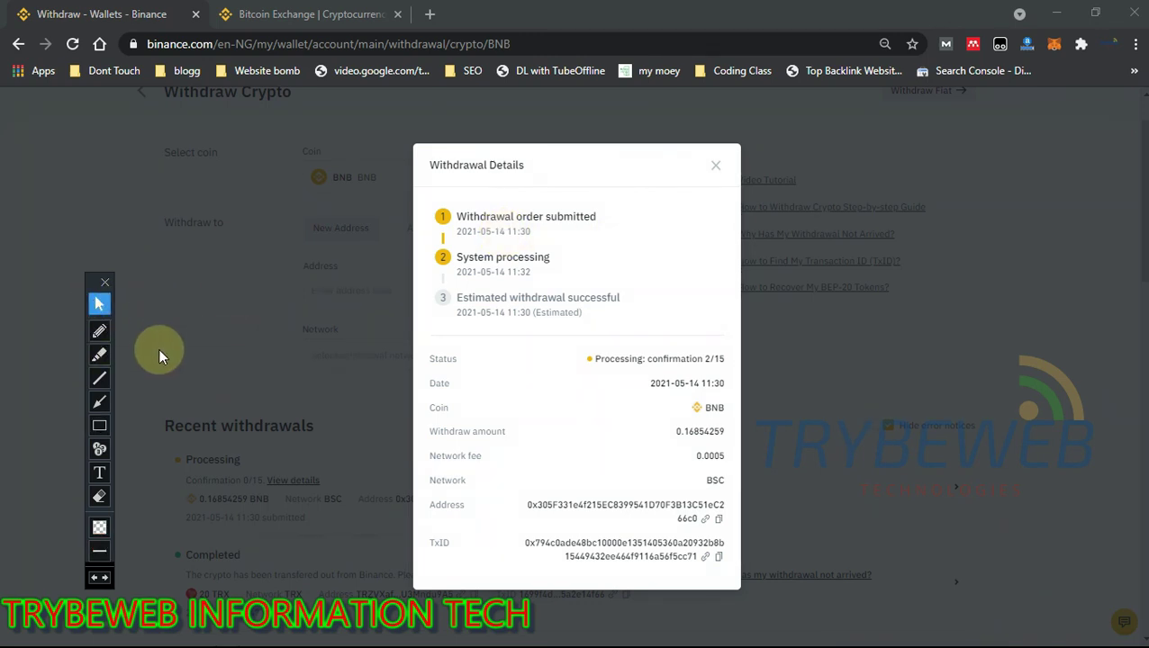
{"action": "left_click", "coordinate": [292, 489]}
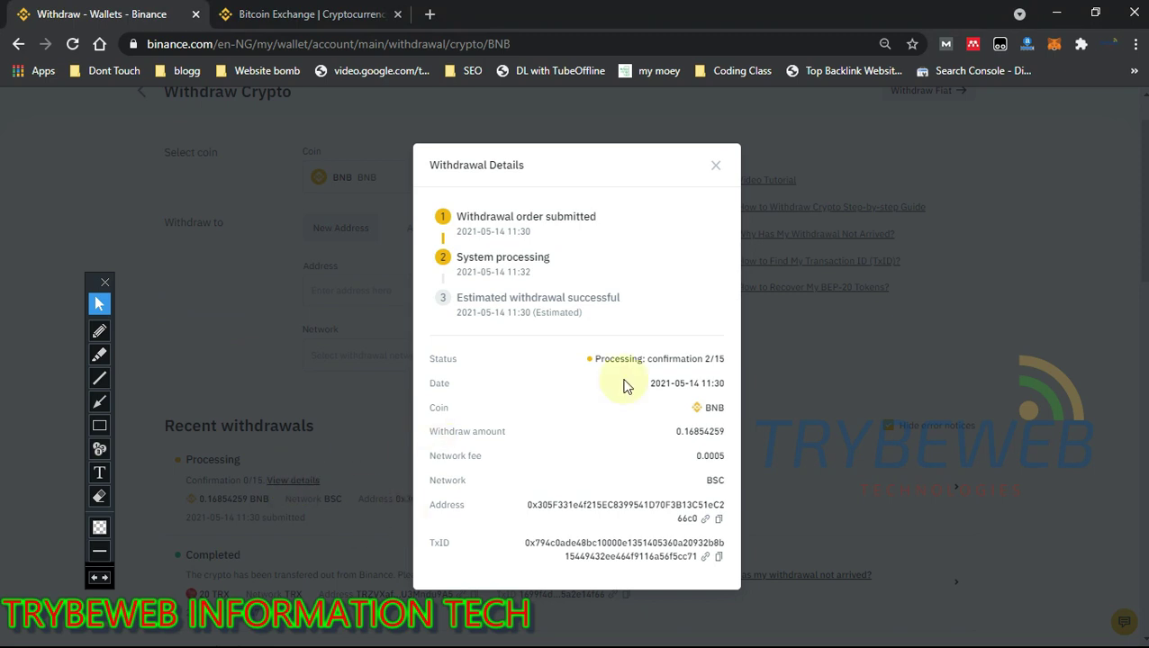
Step: Reload the Withdraw Crypto page and scroll down to Recent withdrawals
{"action": "left_click", "coordinate": [73, 43]}
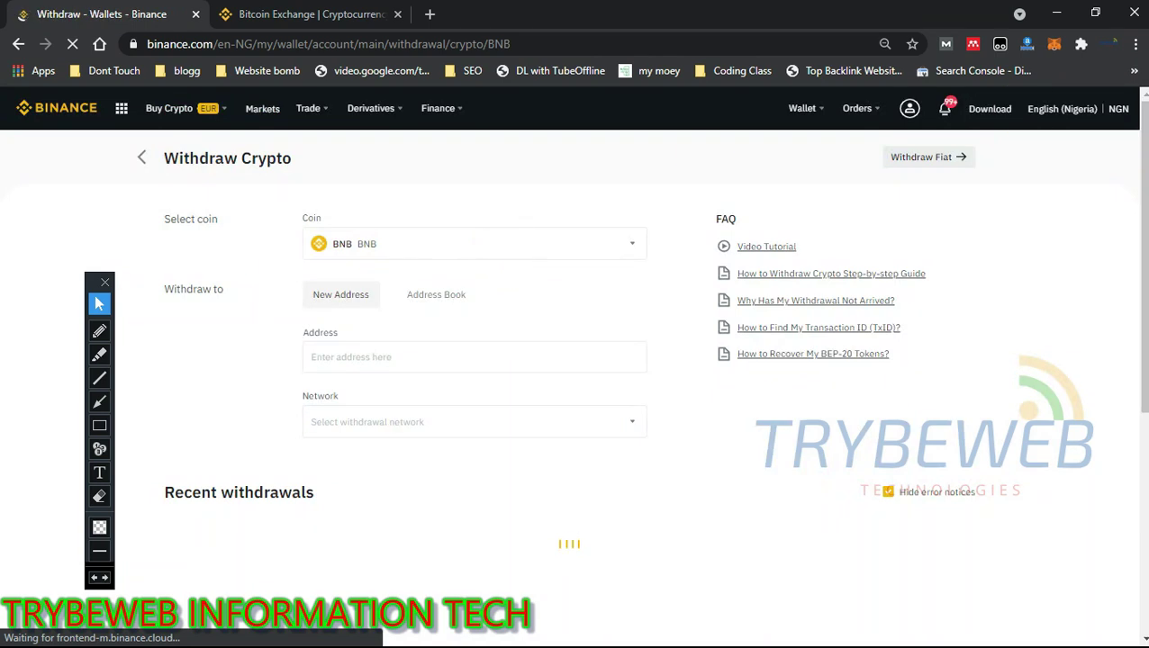
{"action": "scroll", "coordinate": [774, 290], "scroll_direction": "down", "scroll_amount": 2}
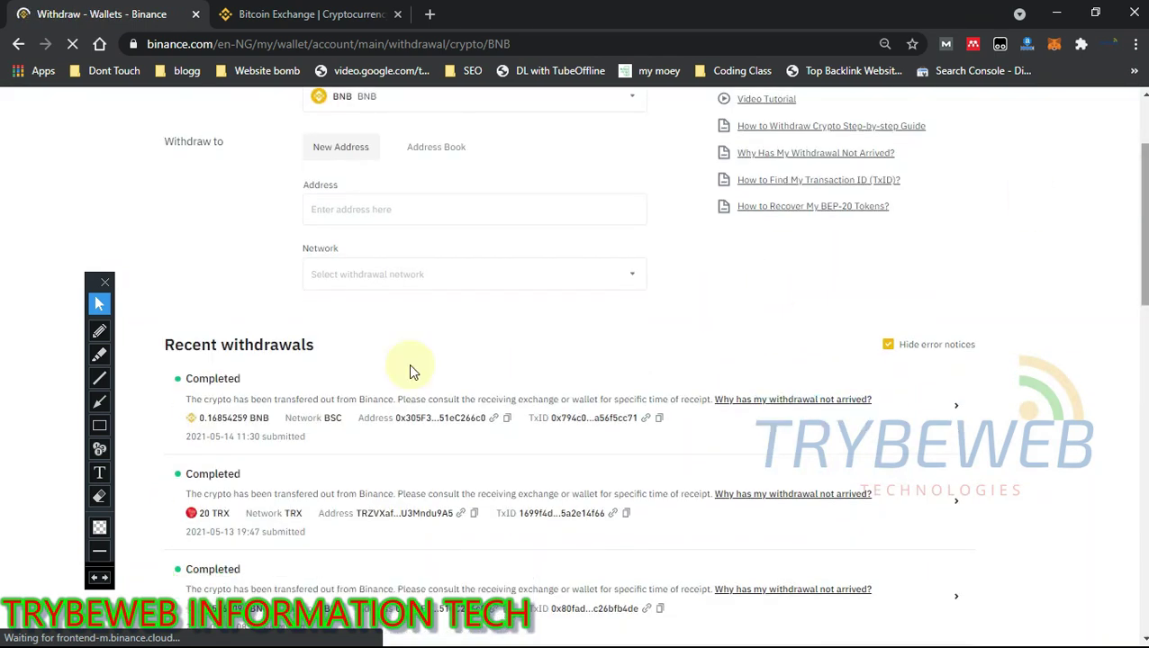
{"action": "mouse_move", "coordinate": [468, 9]}
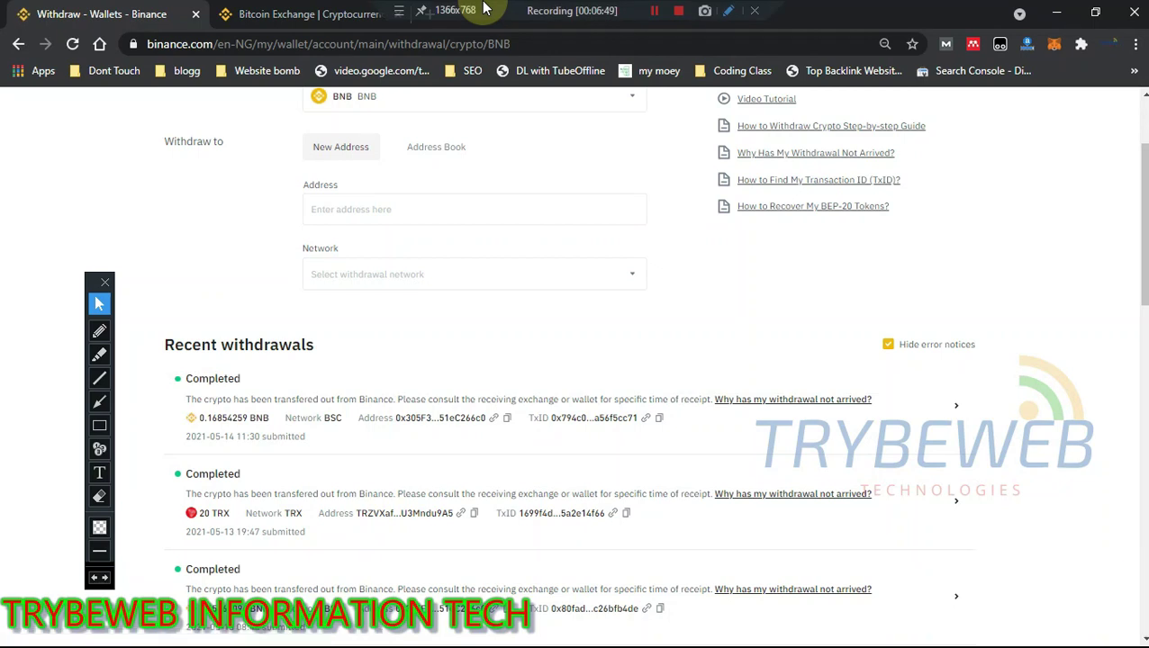
Step: Check that the 0.16854259 BNB entry reads Completed, then return to the top
{"action": "left_click", "coordinate": [99, 425]}
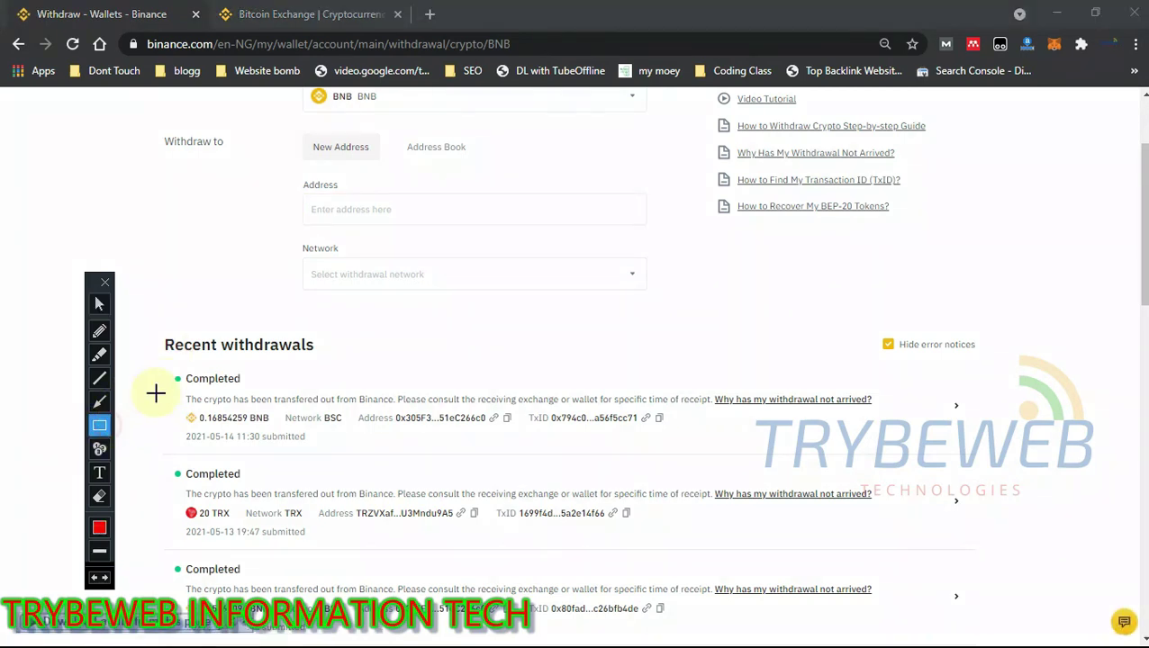
{"action": "left_click_drag", "start_coordinate": [174, 370], "coordinate": [252, 389]}
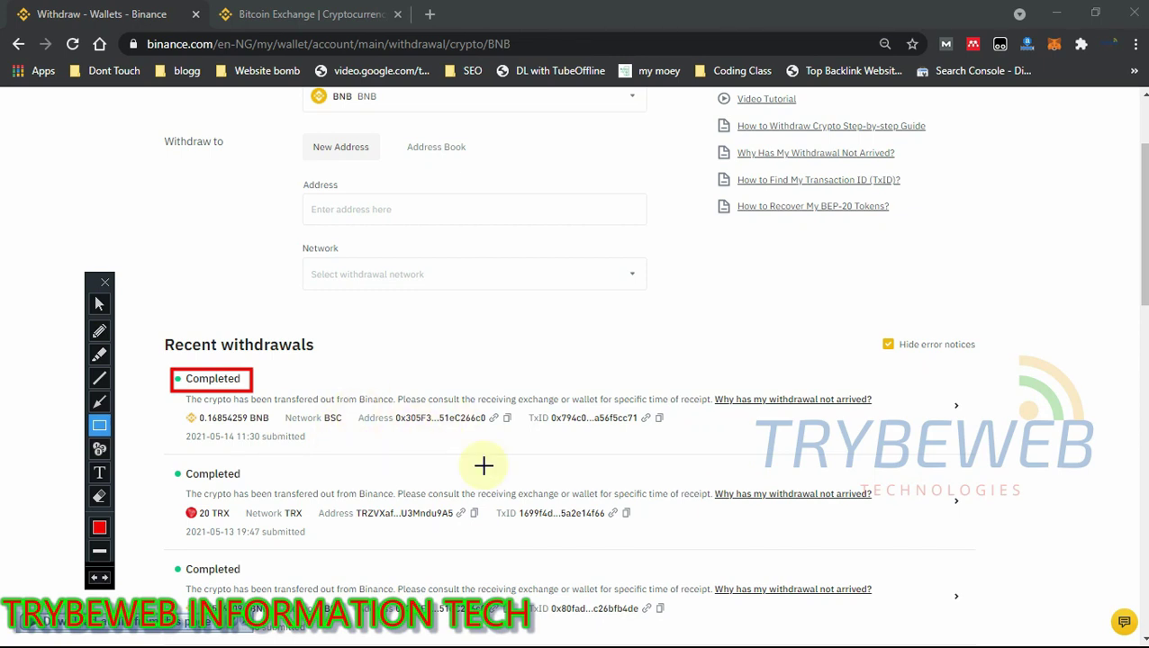
{"action": "key", "text": "ctrl+z"}
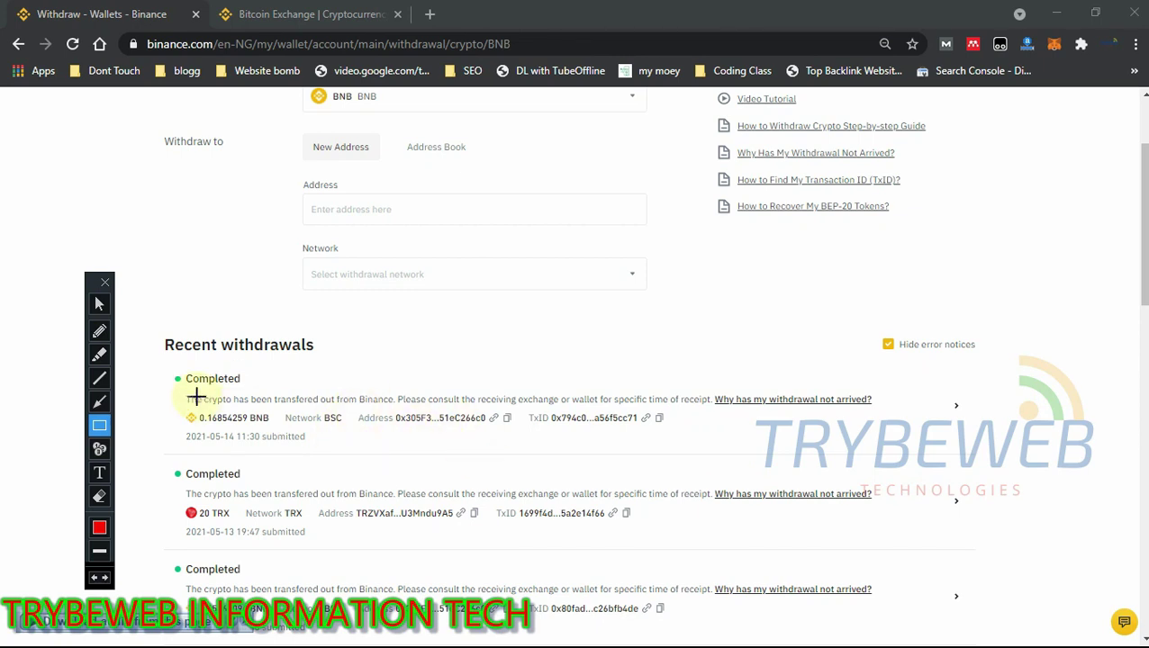
{"action": "left_click", "coordinate": [99, 306]}
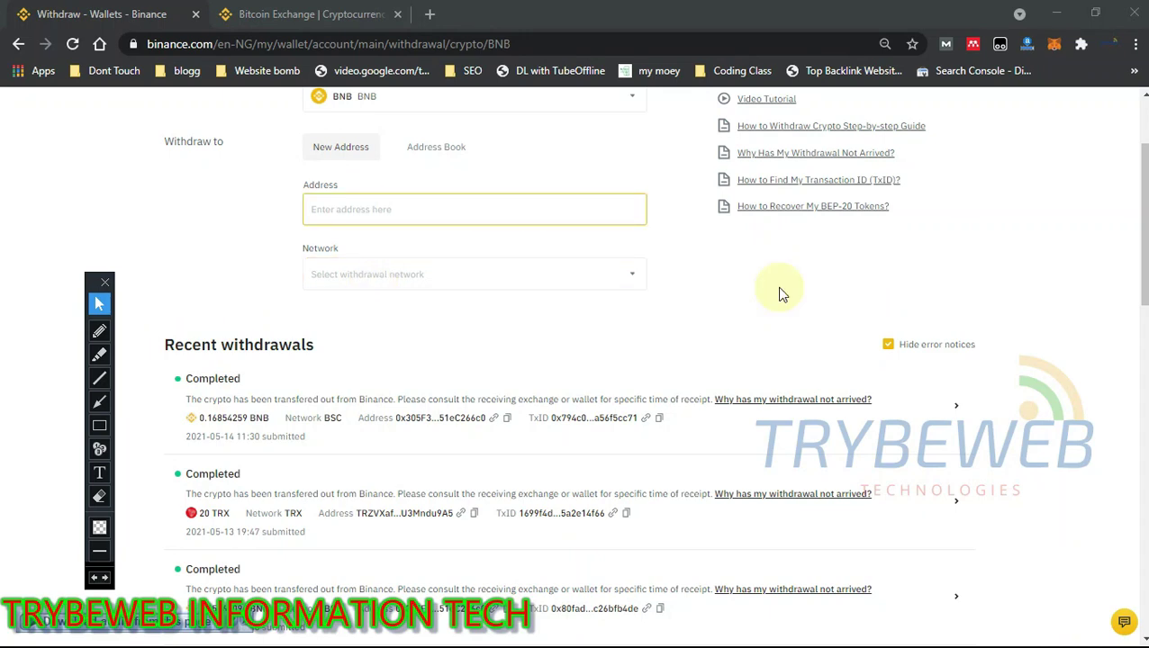
{"action": "scroll", "coordinate": [1142, 135], "scroll_direction": "up", "scroll_amount": 1}
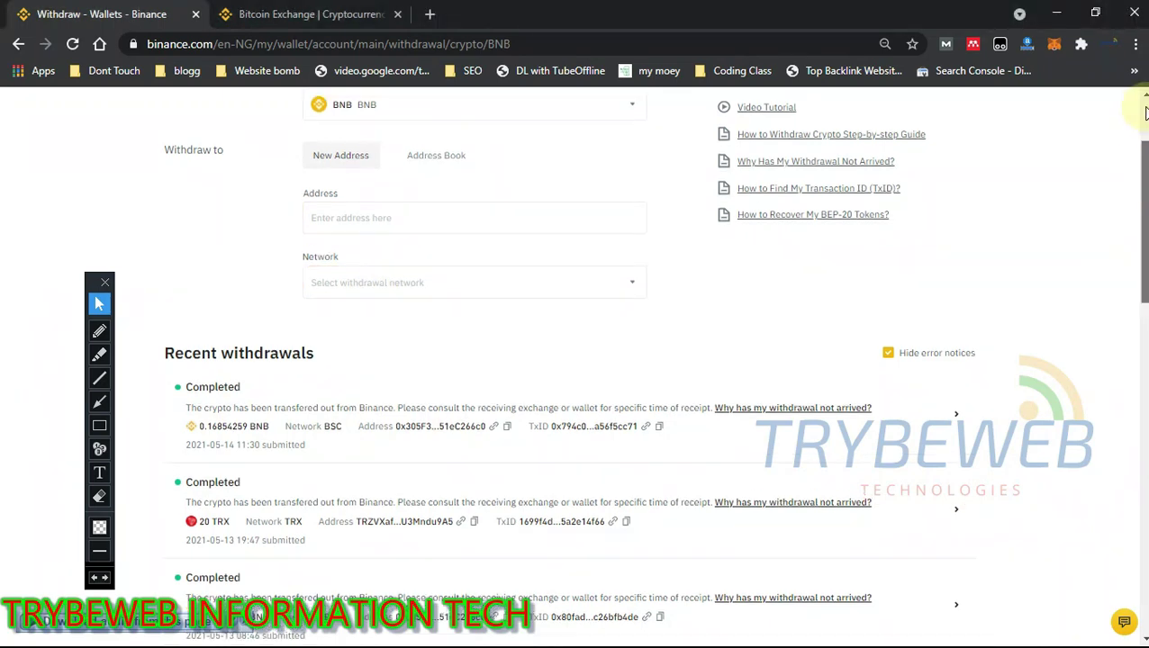
{"action": "scroll", "coordinate": [1141, 126], "scroll_direction": "up", "scroll_amount": 2}
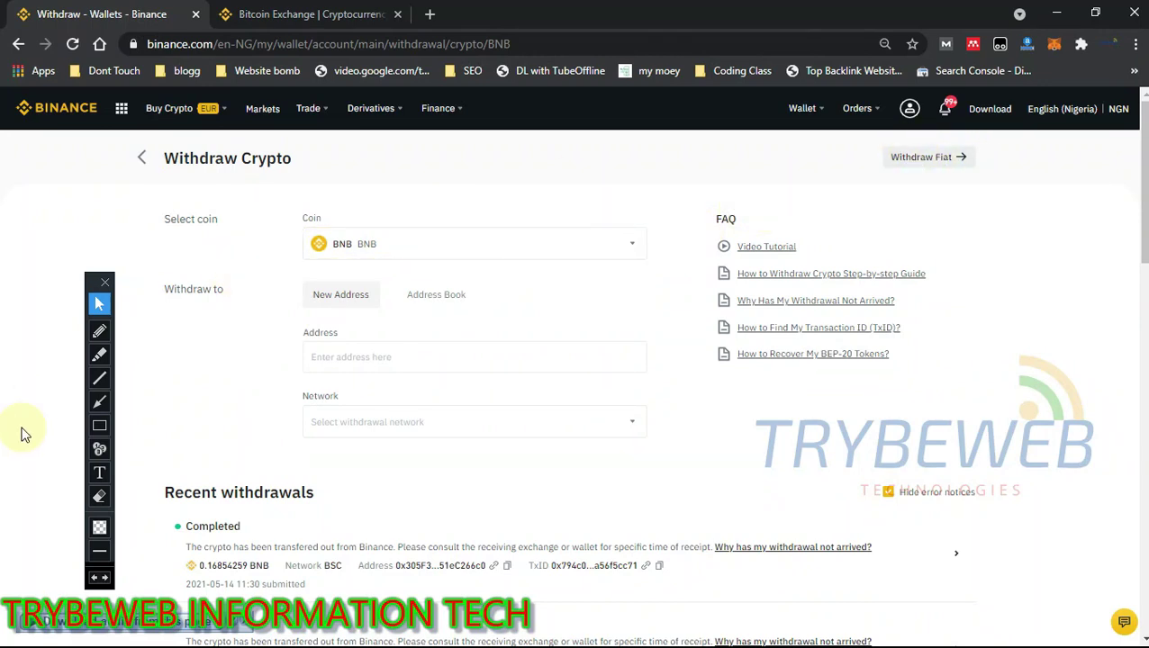
Step: Highlight Withdraw Fiat and open the Fiat withdraw page in a new tab
{"action": "left_click", "coordinate": [99, 424]}
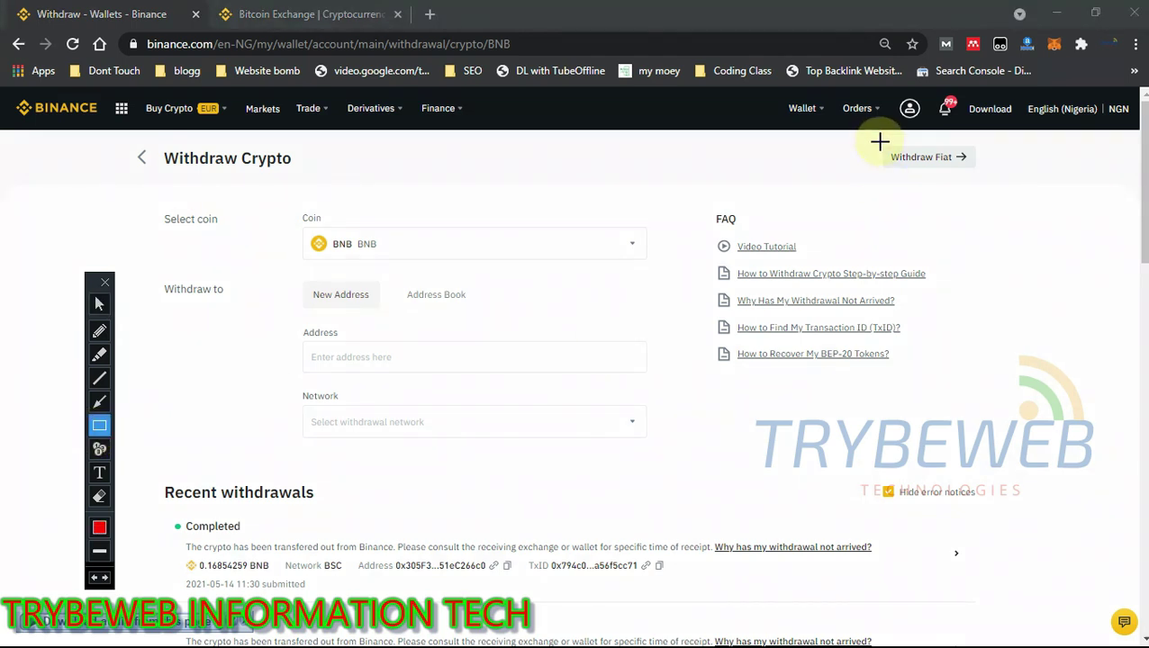
{"action": "left_click_drag", "start_coordinate": [878, 138], "coordinate": [987, 177]}
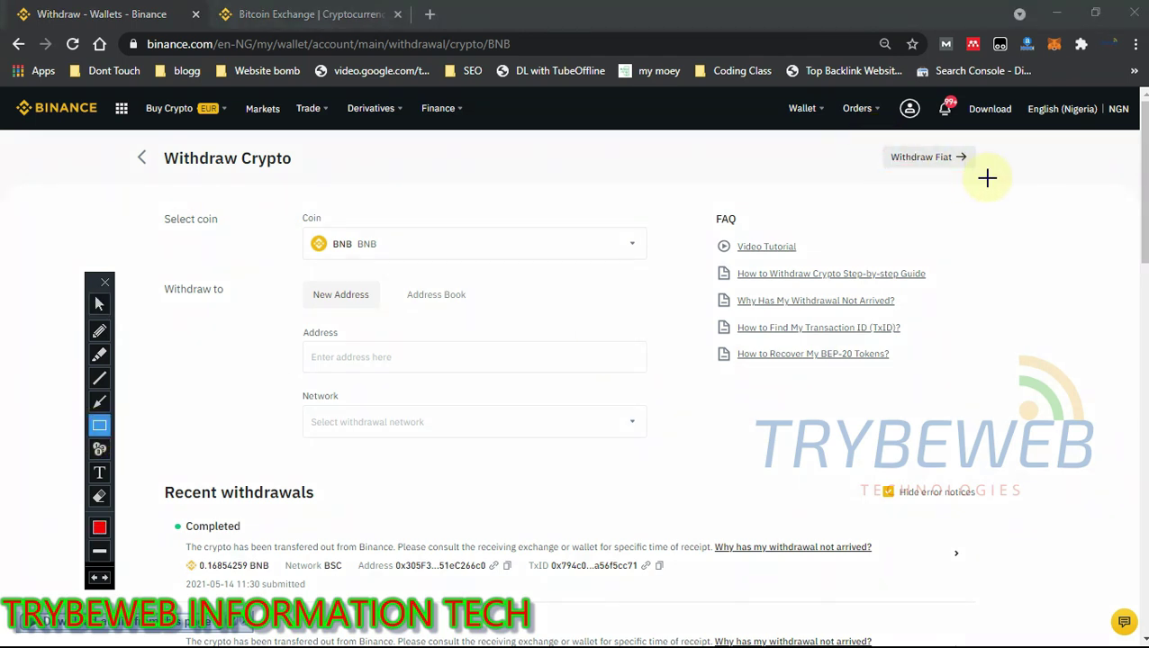
{"action": "left_click", "coordinate": [99, 303]}
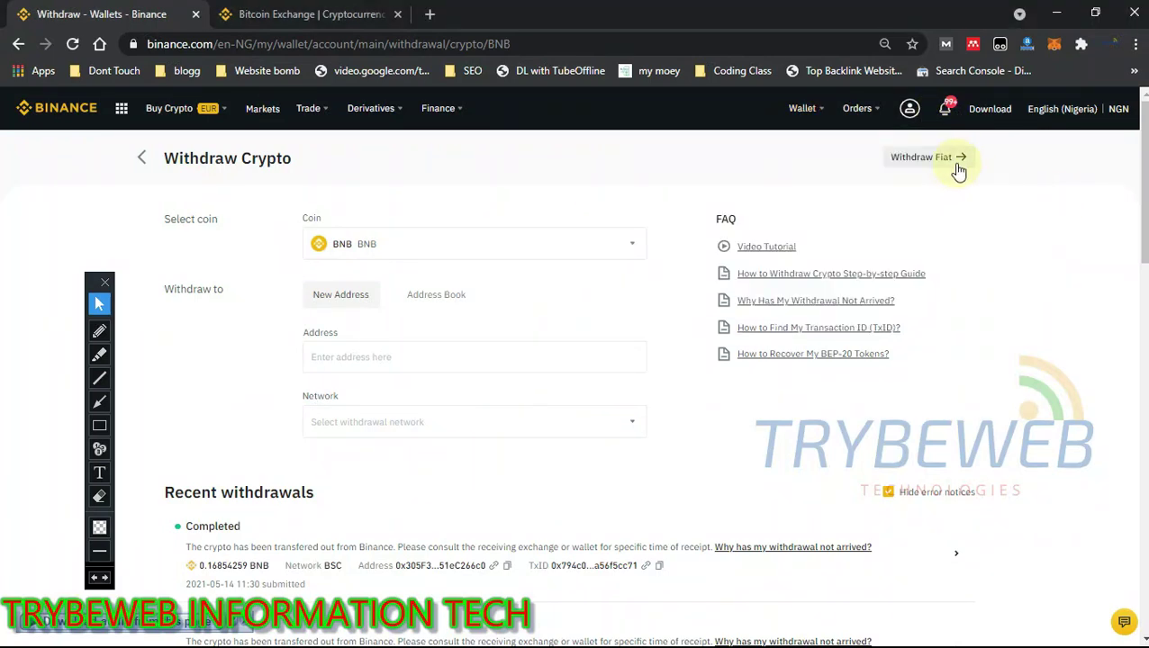
{"action": "left_click", "coordinate": [953, 170]}
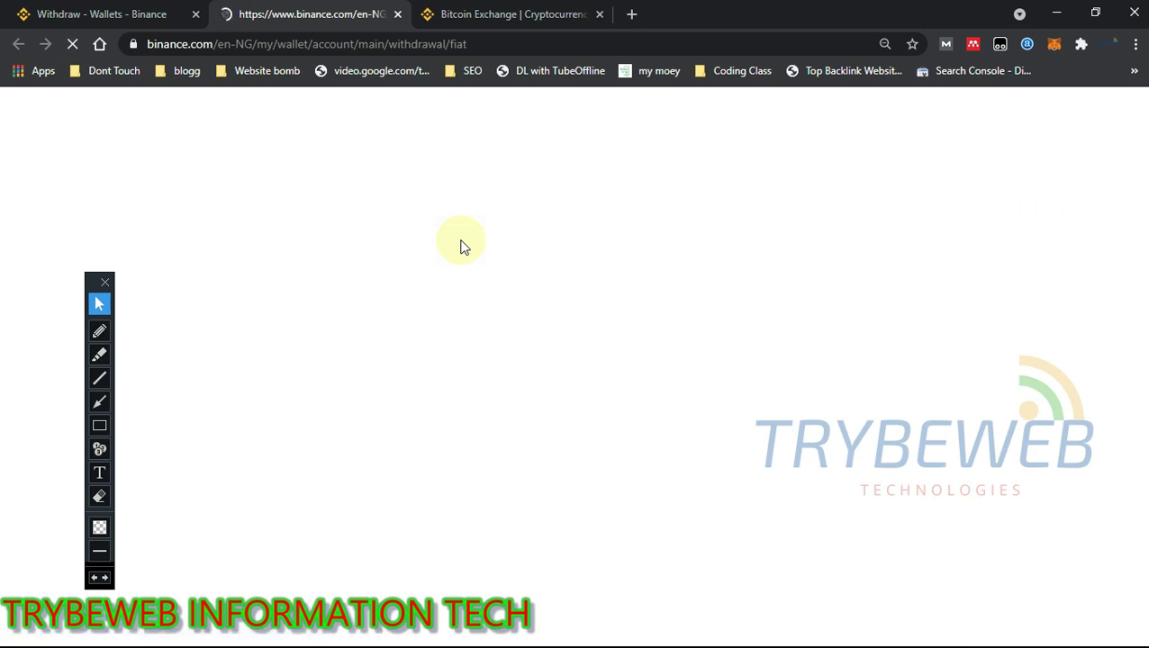
{"action": "mouse_move", "coordinate": [468, 9]}
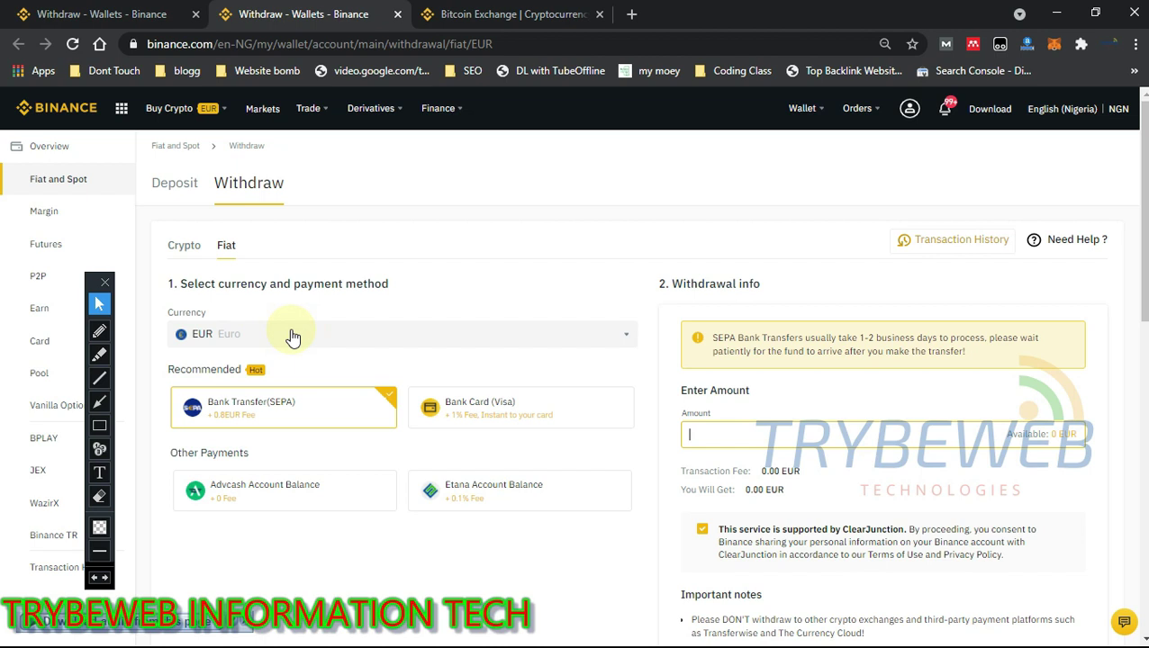
Step: Select NGN Nigerian Naira as the withdrawal currency, revealing the suspended Bank Transfer channel
{"action": "left_click", "coordinate": [620, 338]}
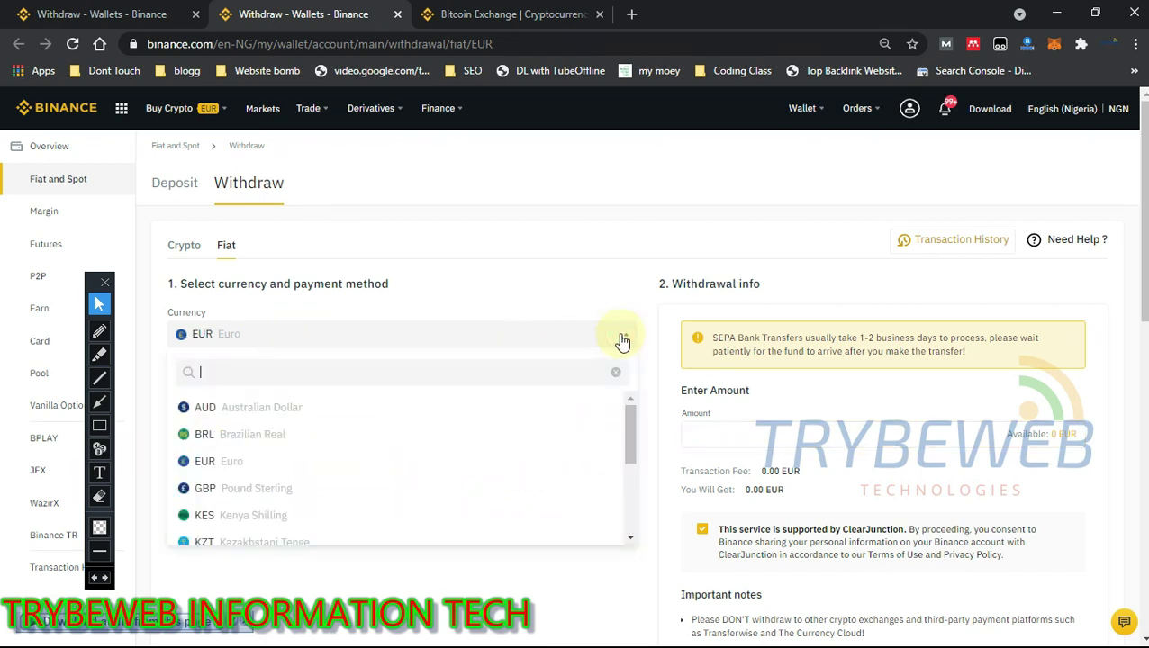
{"action": "left_click_drag", "start_coordinate": [630, 443], "coordinate": [629, 540]}
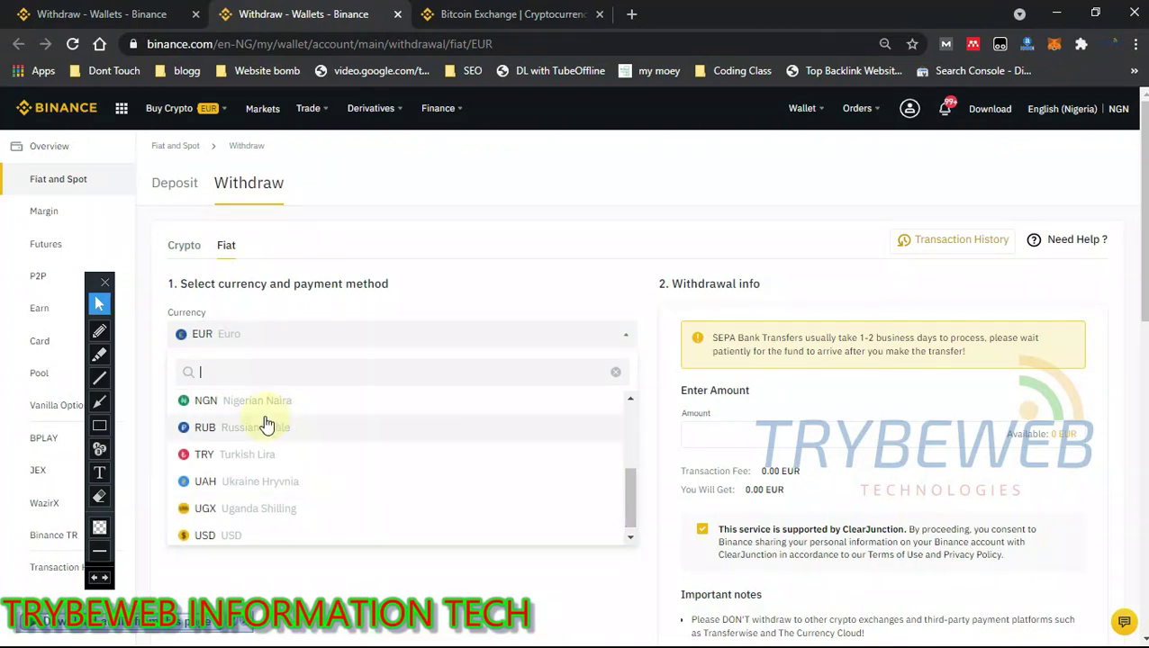
{"action": "left_click", "coordinate": [493, 265]}
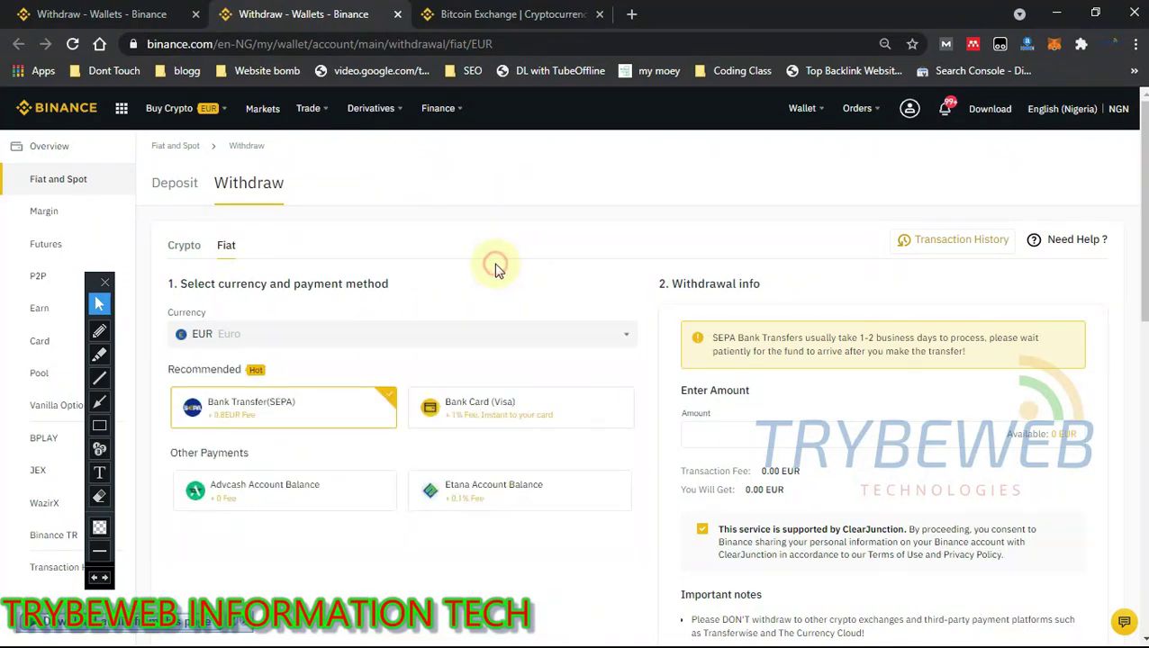
{"action": "left_click", "coordinate": [597, 345]}
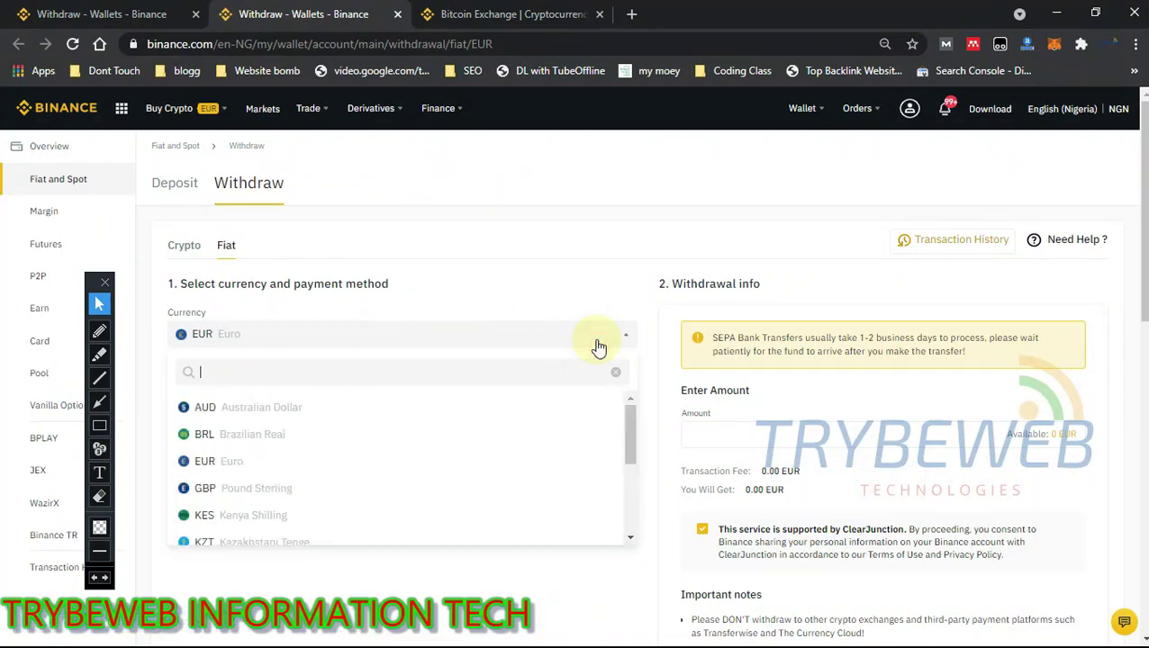
{"action": "left_click_drag", "start_coordinate": [635, 430], "coordinate": [629, 531]}
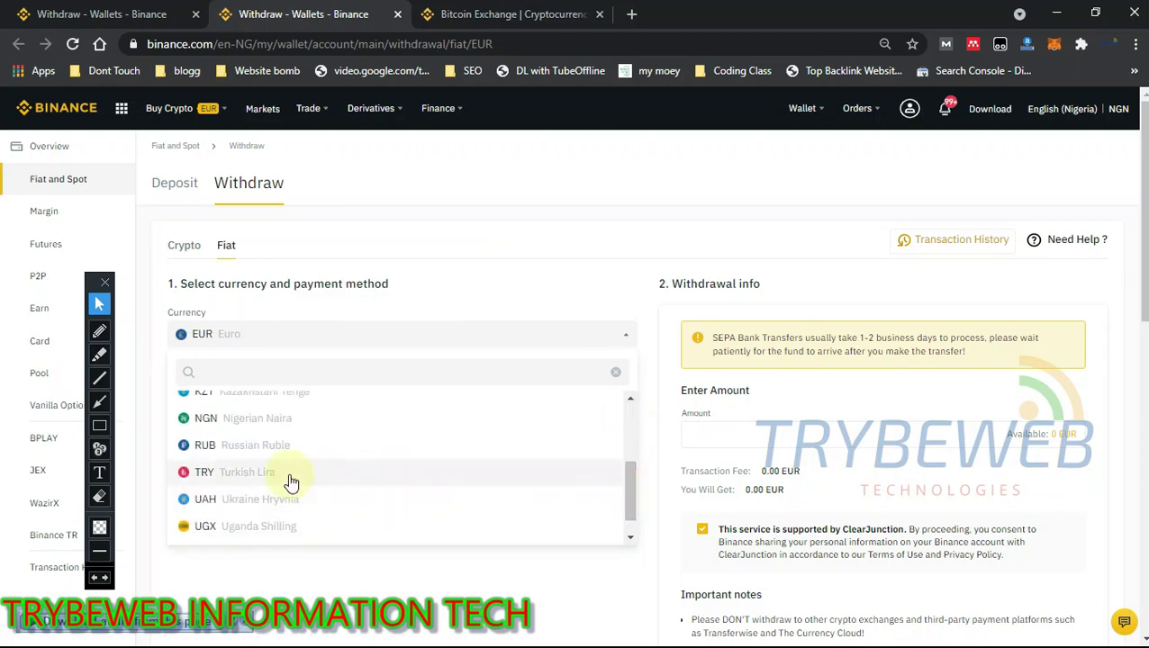
{"action": "left_click", "coordinate": [253, 429]}
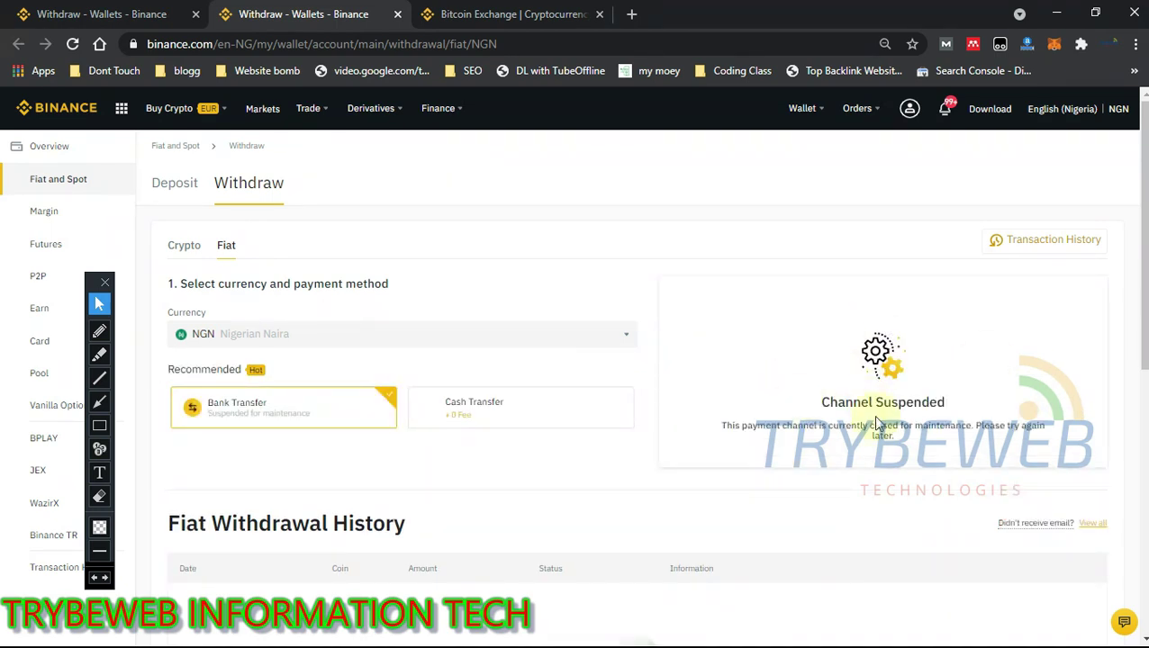
{"action": "left_click", "coordinate": [313, 335]}
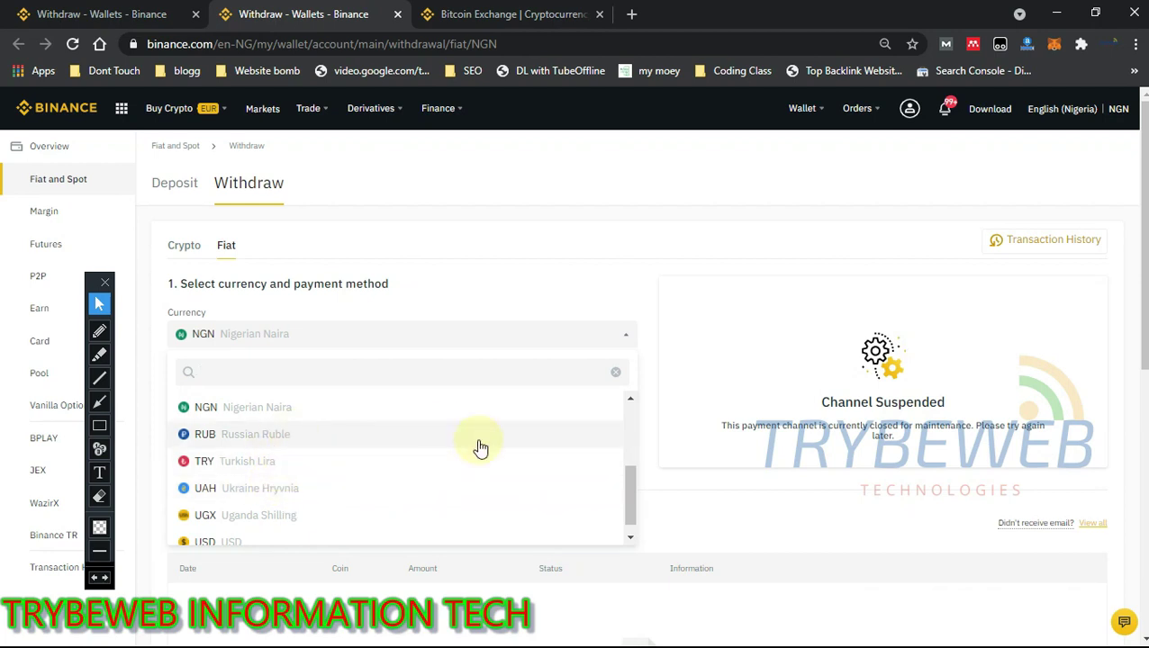
{"action": "left_click_drag", "start_coordinate": [628, 491], "coordinate": [615, 451]}
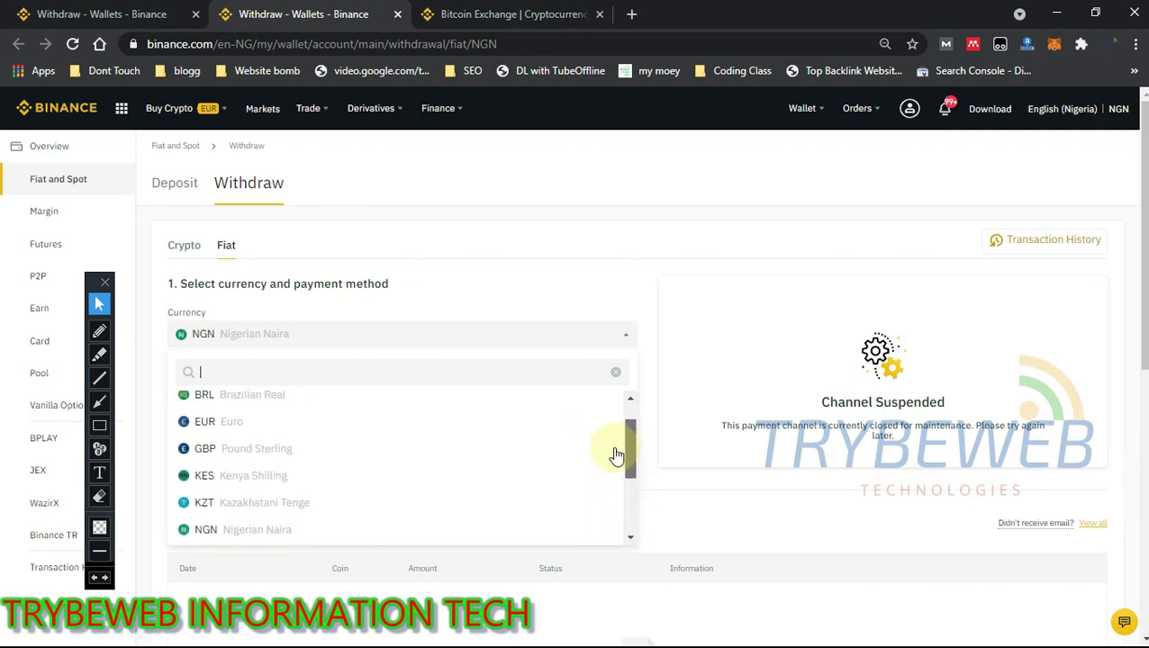
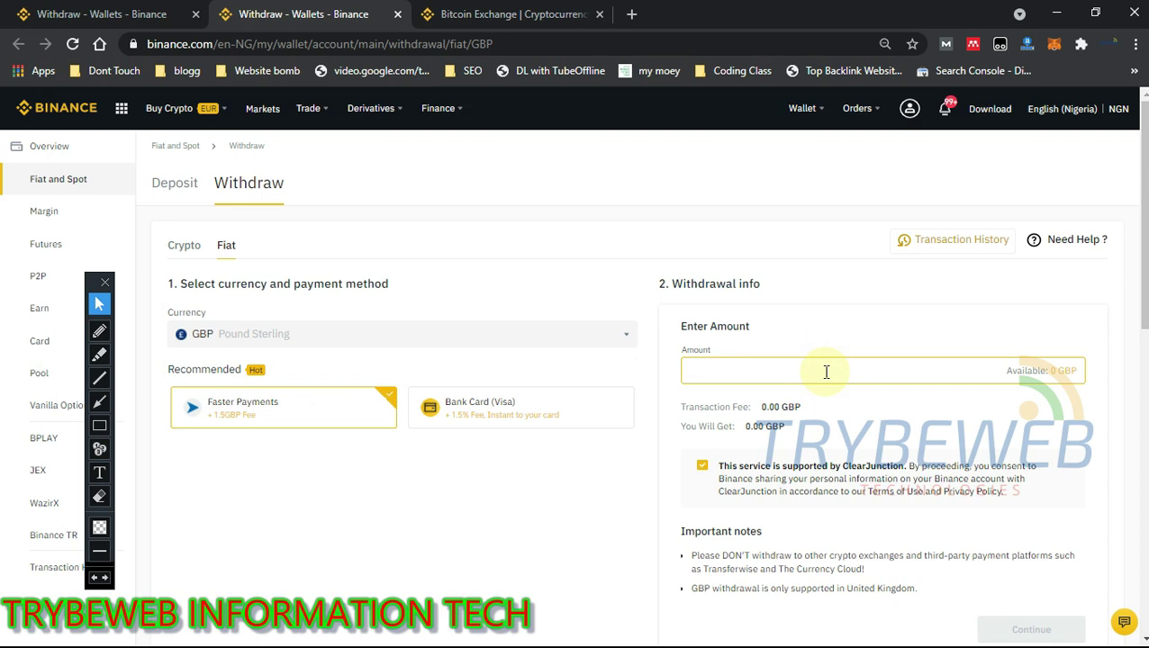
Step: Enter 1000 as the GBP withdrawal amount and outline the resulting balance warning with a red box
{"action": "type", "text": "000"}
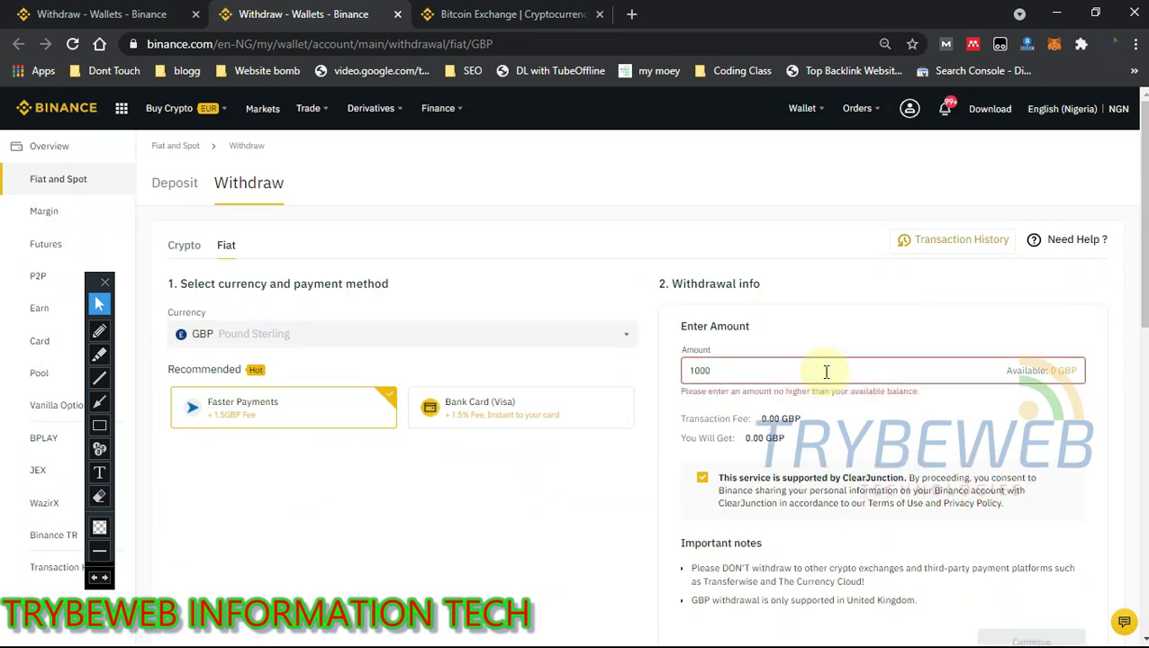
{"action": "left_click", "coordinate": [100, 428]}
{"action": "mouse_move", "coordinate": [674, 380]}
{"action": "left_mouse_down"}
{"action": "mouse_move", "coordinate": [855, 419]}
{"action": "mouse_move", "coordinate": [947, 412]}
{"action": "left_mouse_up"}
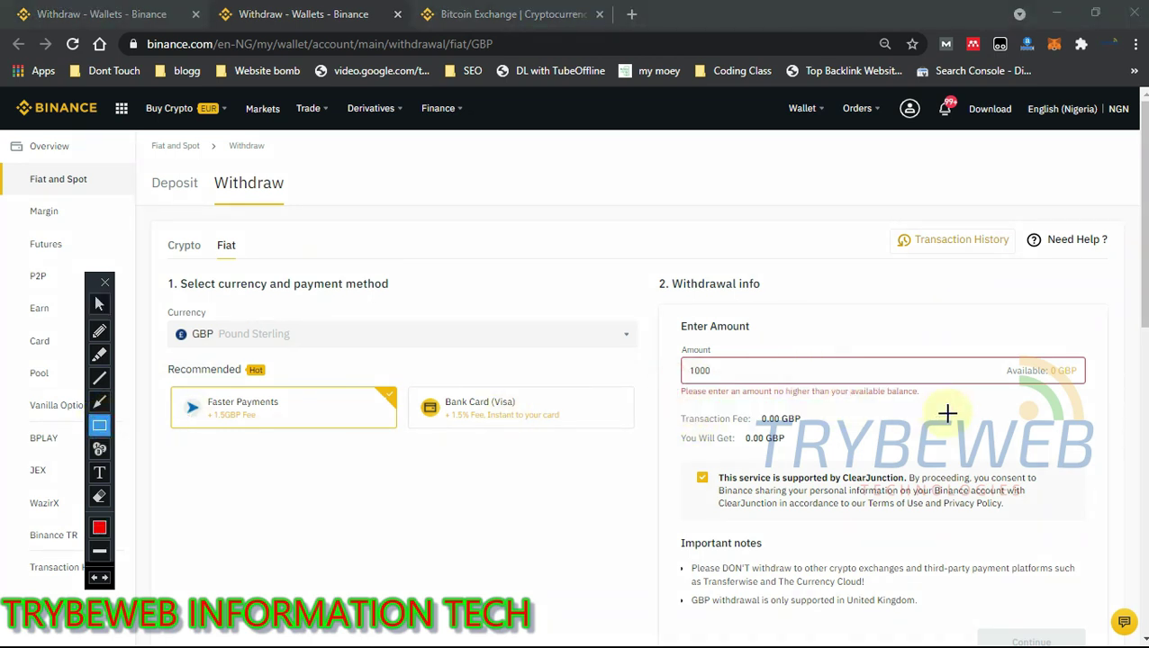
{"action": "left_click", "coordinate": [100, 304]}
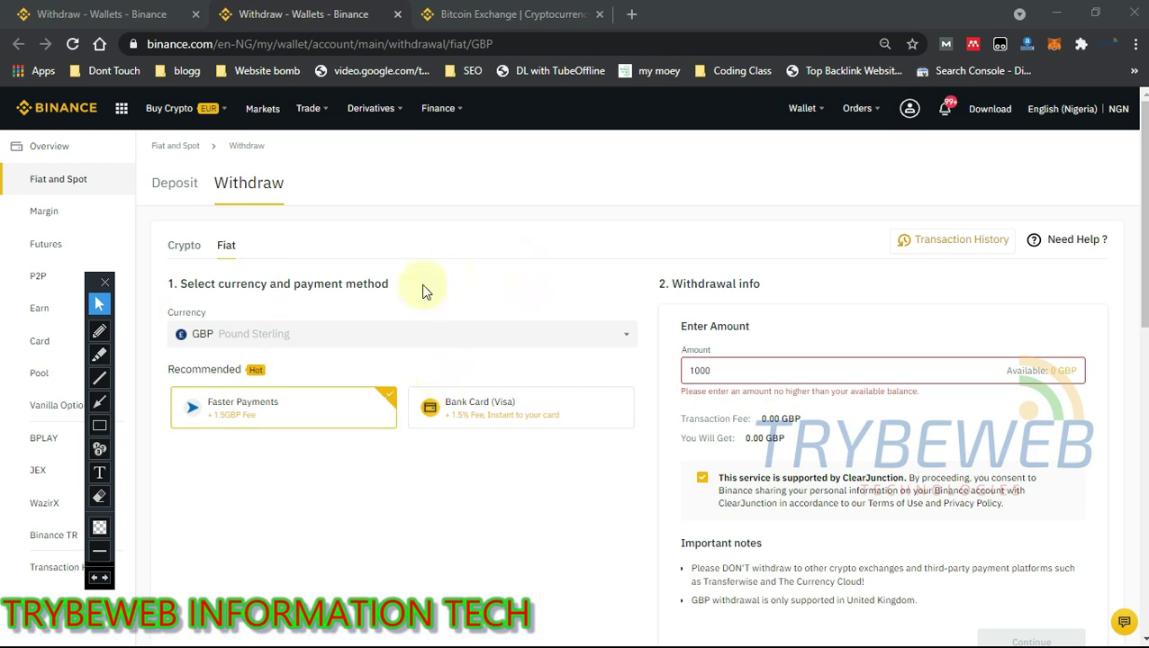
{"action": "scroll", "coordinate": [587, 360], "scroll_direction": "down", "scroll_amount": 2}
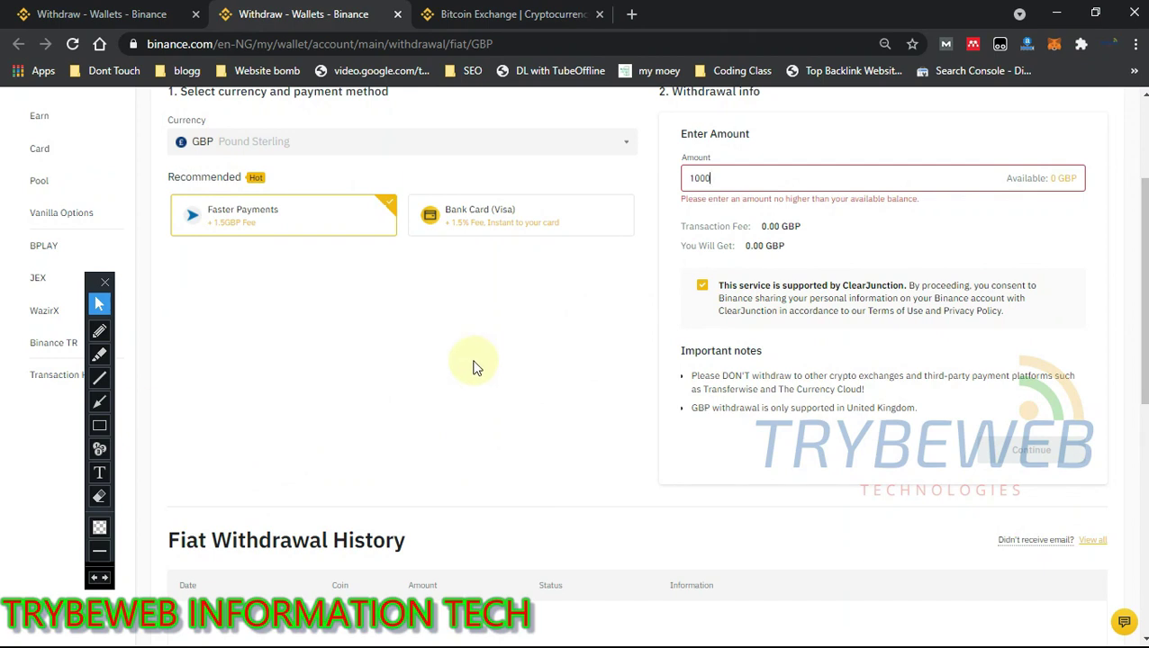
{"action": "left_click", "coordinate": [99, 425]}
{"action": "mouse_move", "coordinate": [966, 429]}
{"action": "left_mouse_down"}
{"action": "mouse_move", "coordinate": [1060, 468]}
{"action": "mouse_move", "coordinate": [1120, 467]}
{"action": "mouse_move", "coordinate": [1117, 483]}
{"action": "left_mouse_up"}
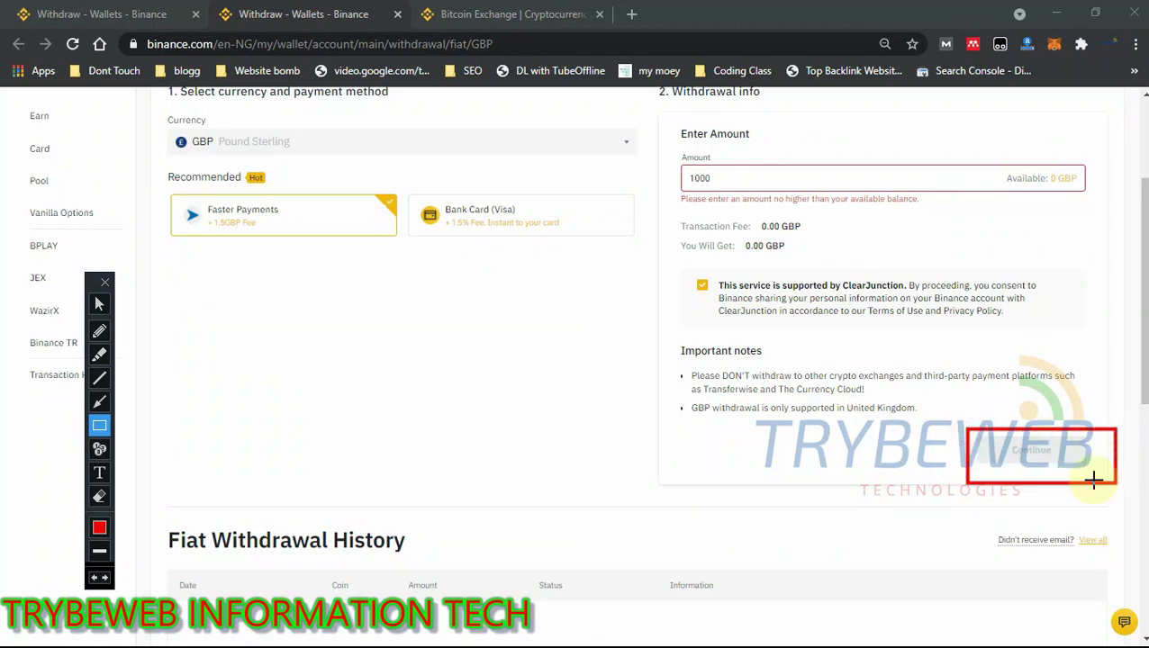
{"action": "key", "text": "ctrl+z"}
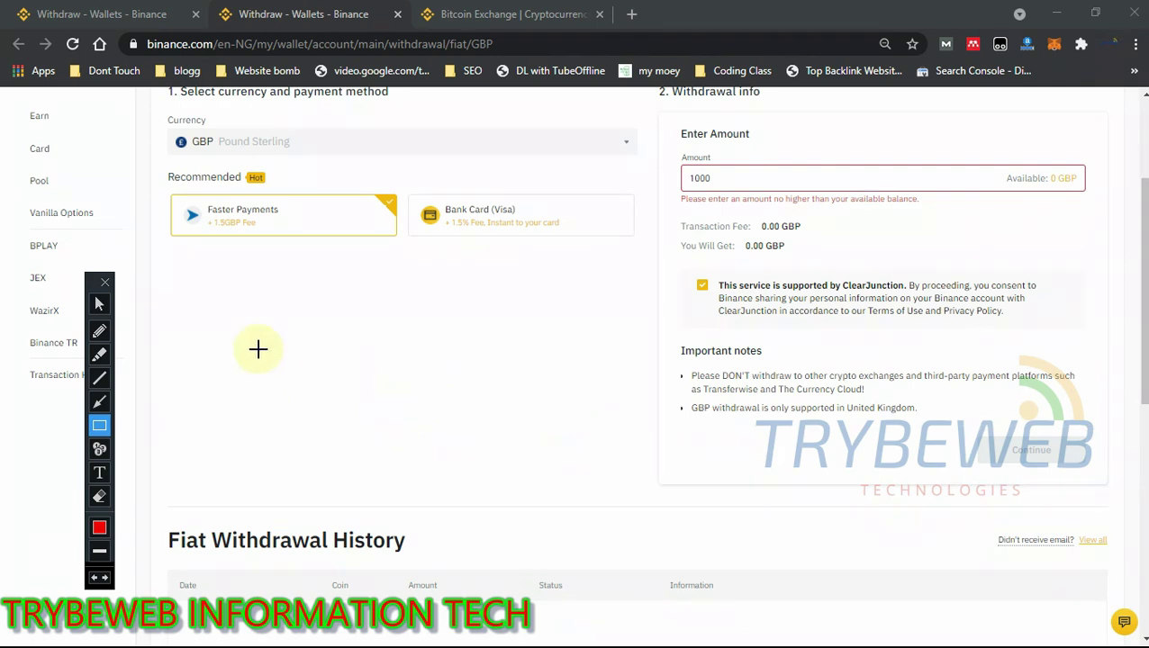
{"action": "left_click", "coordinate": [99, 304]}
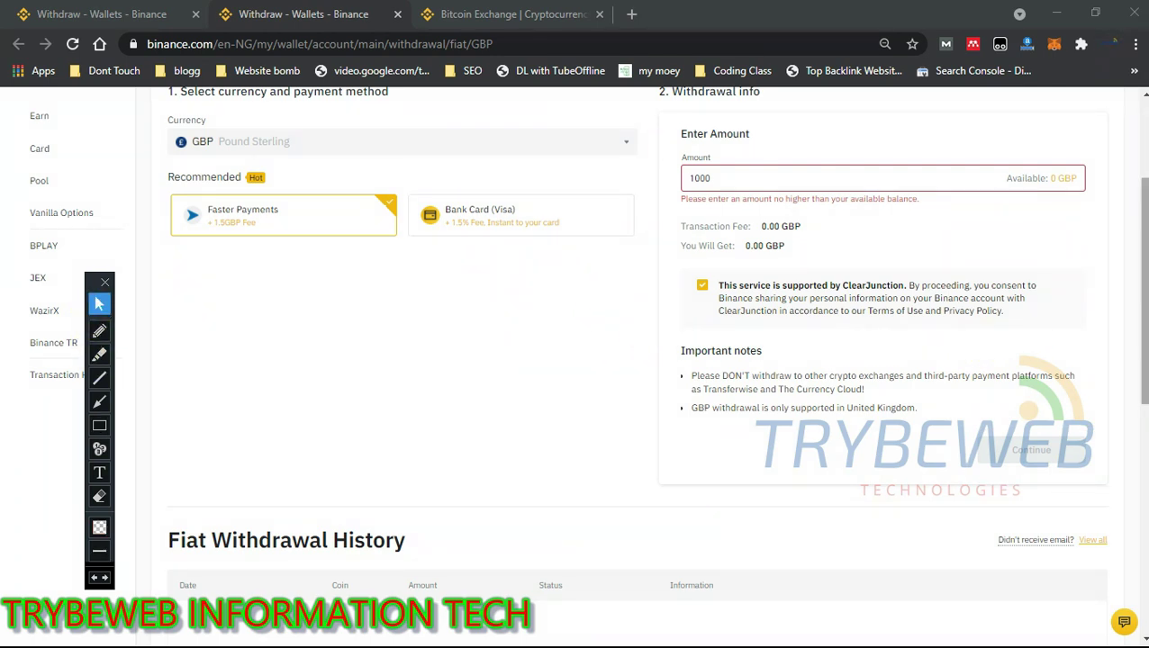
{"action": "scroll", "coordinate": [1145, 409], "scroll_direction": "down", "scroll_amount": 4}
{"action": "left_click", "coordinate": [99, 424]}
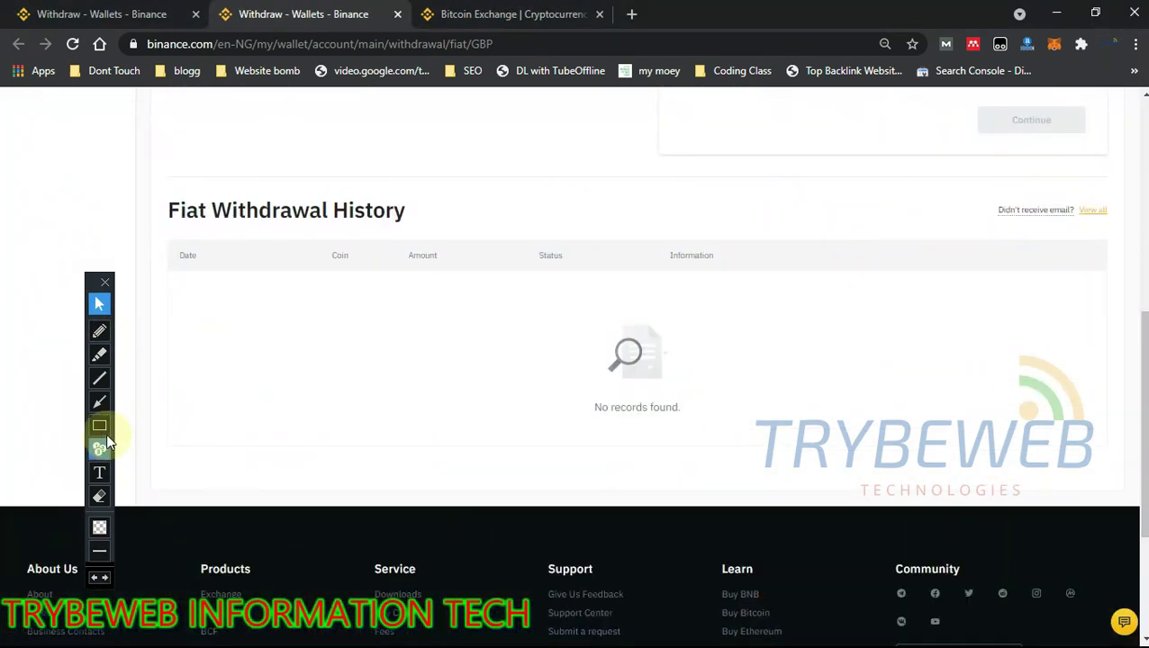
{"action": "mouse_move", "coordinate": [153, 180]}
{"action": "left_mouse_down"}
{"action": "mouse_move", "coordinate": [230, 233]}
{"action": "mouse_move", "coordinate": [807, 377]}
{"action": "mouse_move", "coordinate": [1132, 353]}
{"action": "left_mouse_up"}
{"action": "key", "text": "ctrl+z"}
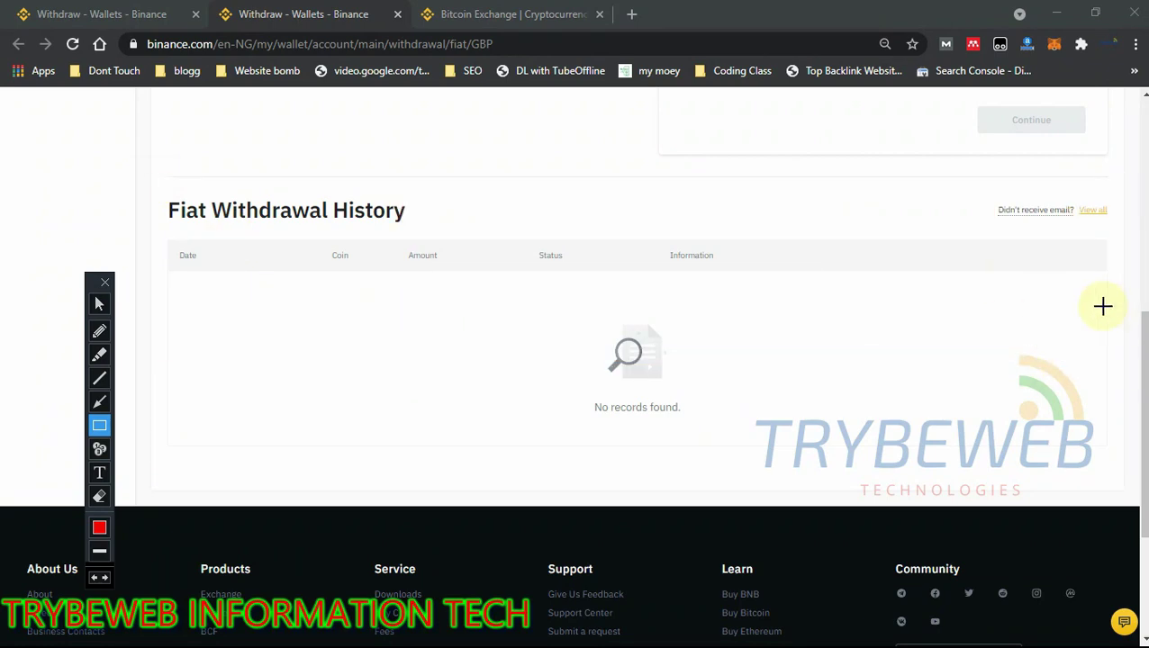
{"action": "left_click", "coordinate": [99, 304]}
{"action": "mouse_move", "coordinate": [646, 7]}
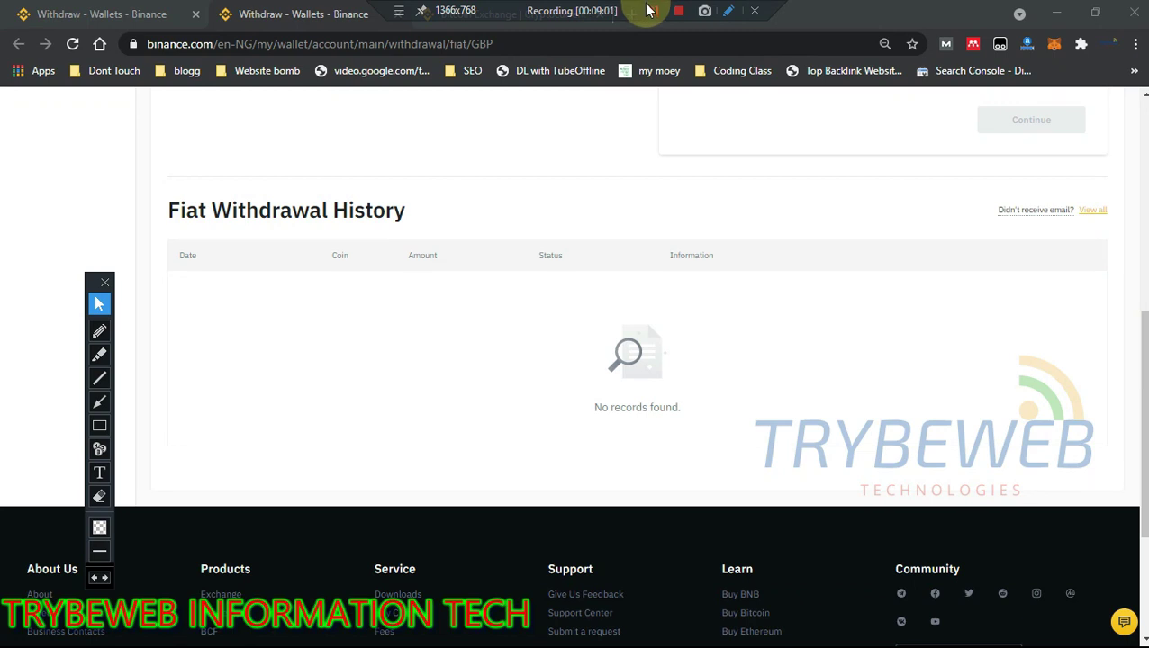
{"action": "scroll", "coordinate": [1120, 207], "scroll_direction": "up", "scroll_amount": 5}
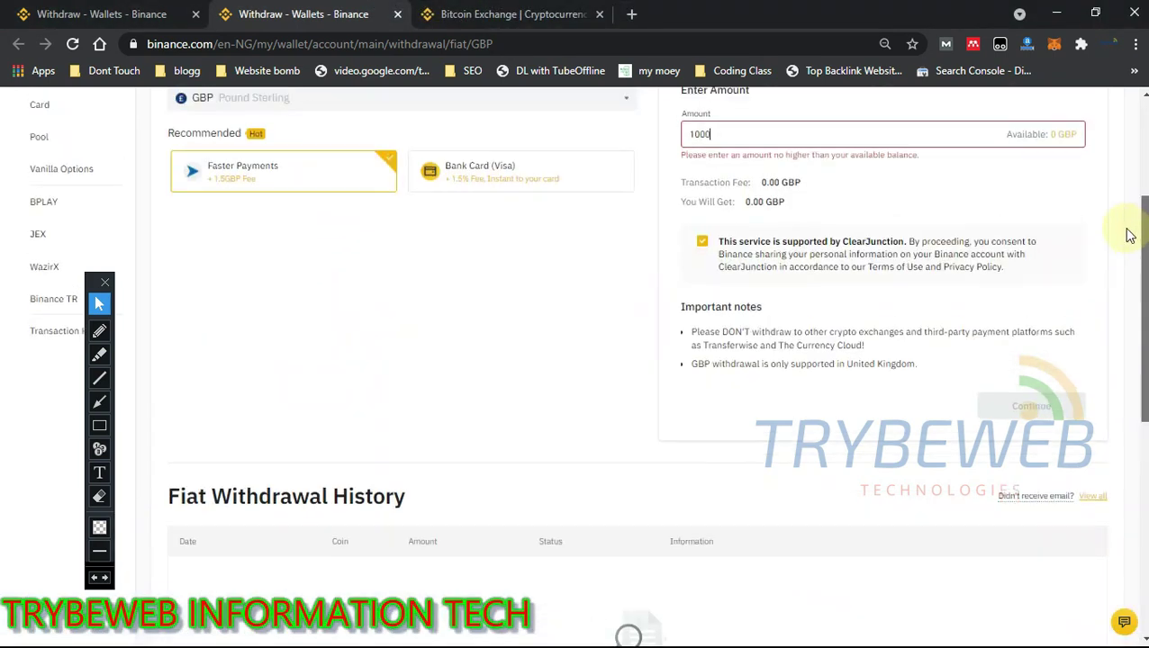
{"action": "scroll", "coordinate": [1111, 171], "scroll_direction": "up", "scroll_amount": 2}
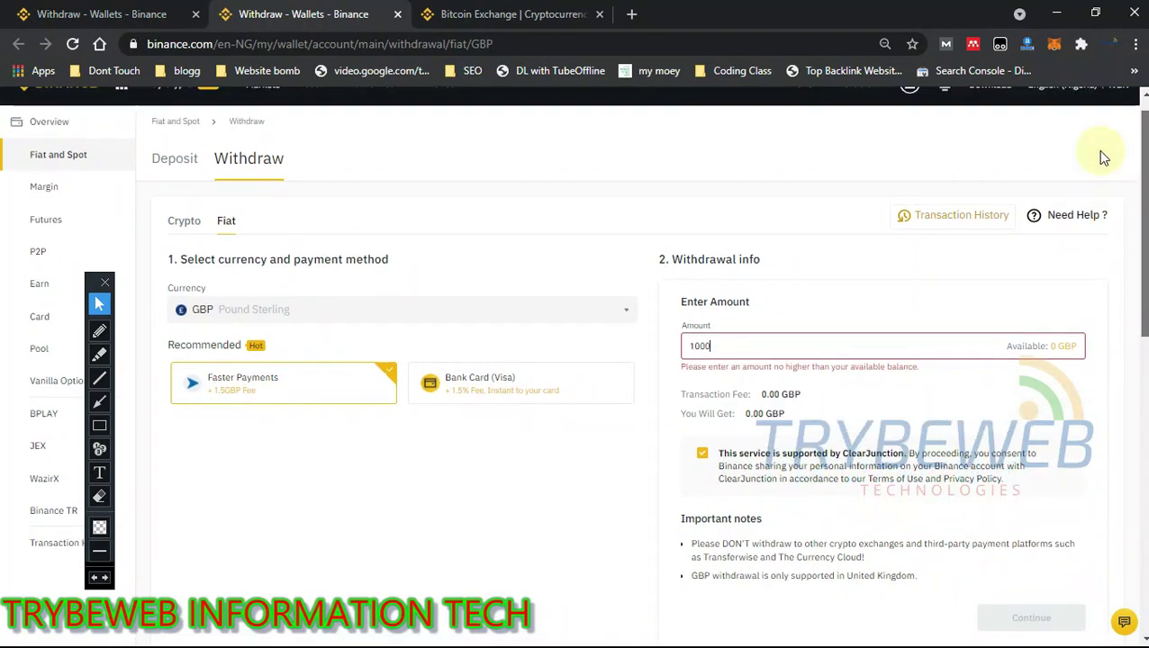
{"action": "scroll", "coordinate": [1089, 144], "scroll_direction": "up", "scroll_amount": 1}
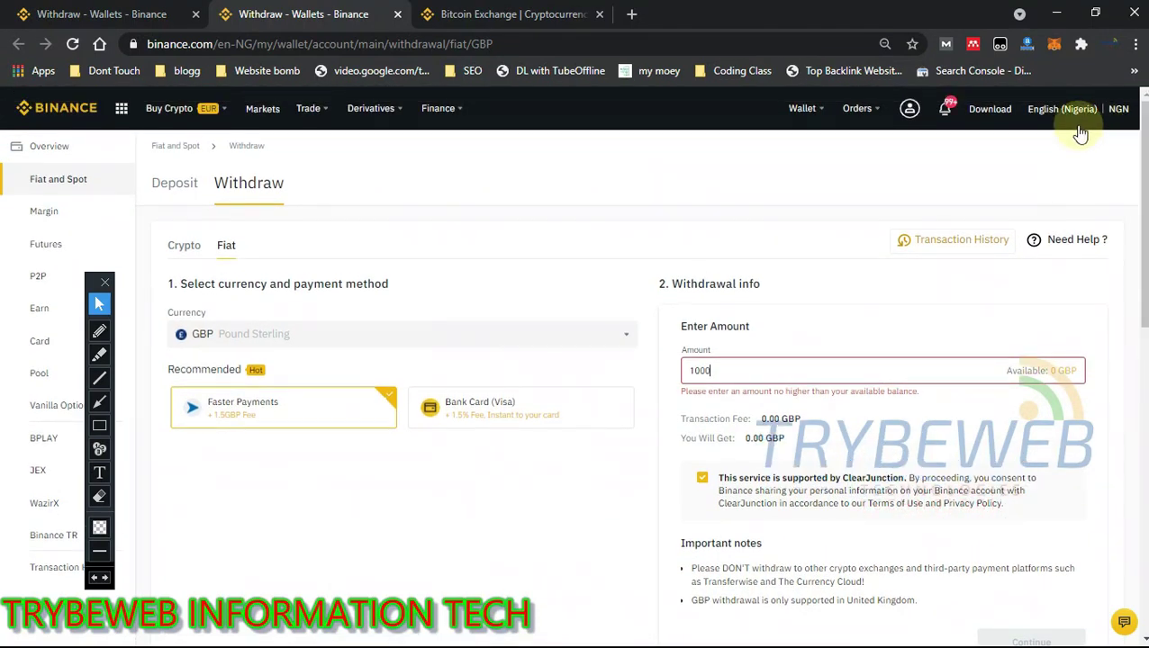